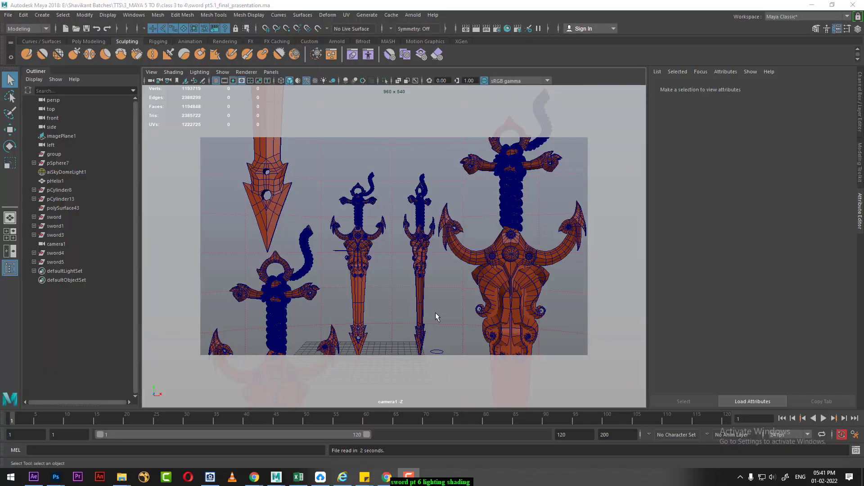
# - Check an Arnold render of the swords, then select the middle sword's grip, polySurfaceShape30
pyautogui.click(476, 30)
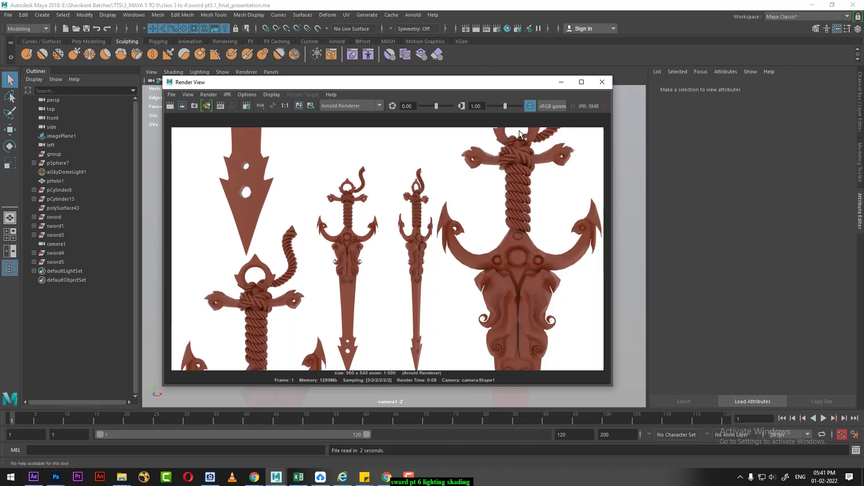
pyautogui.click(602, 83)
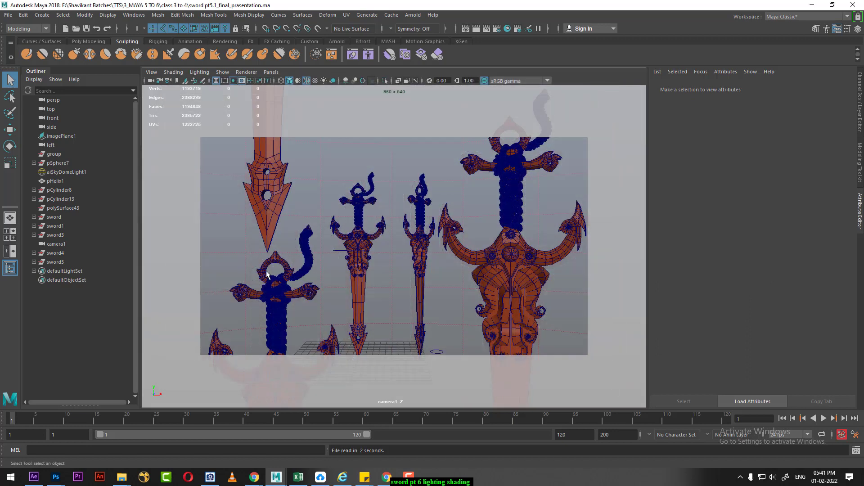
pyautogui.click(121, 478)
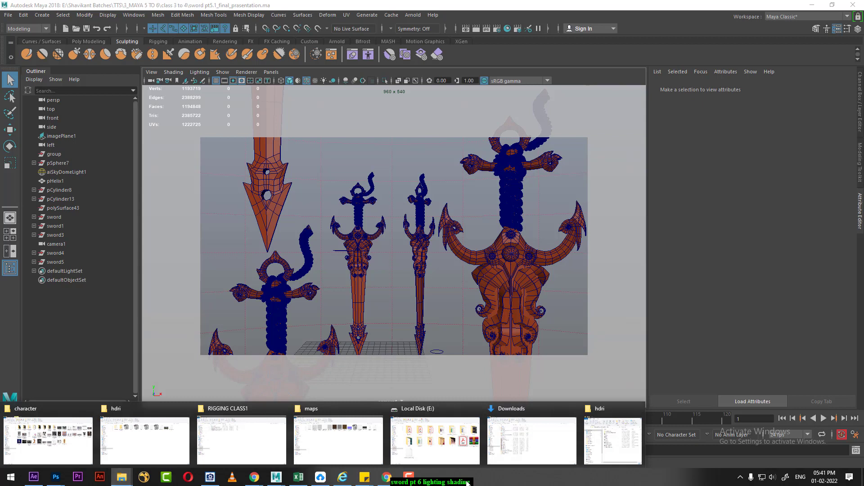
pyautogui.click(356, 215)
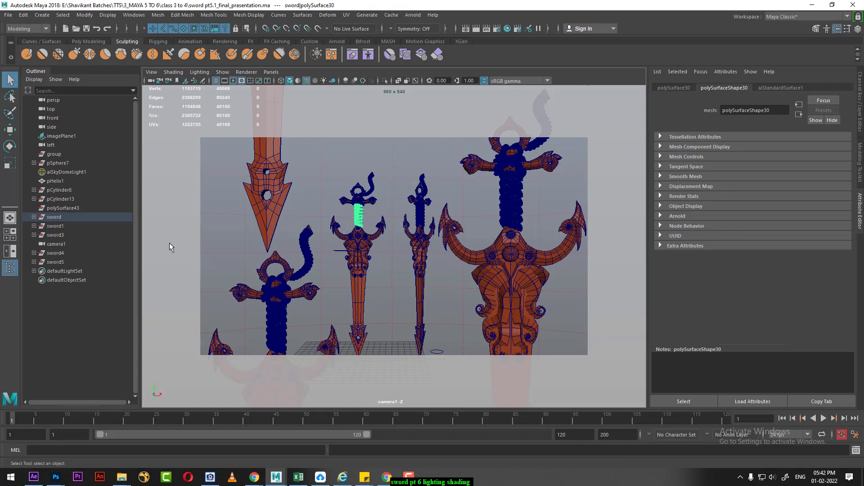
# - Use a two-pane layout with persp on the left and camera1 on the right, then reach Arnold's lights
pyautogui.click(13, 251)
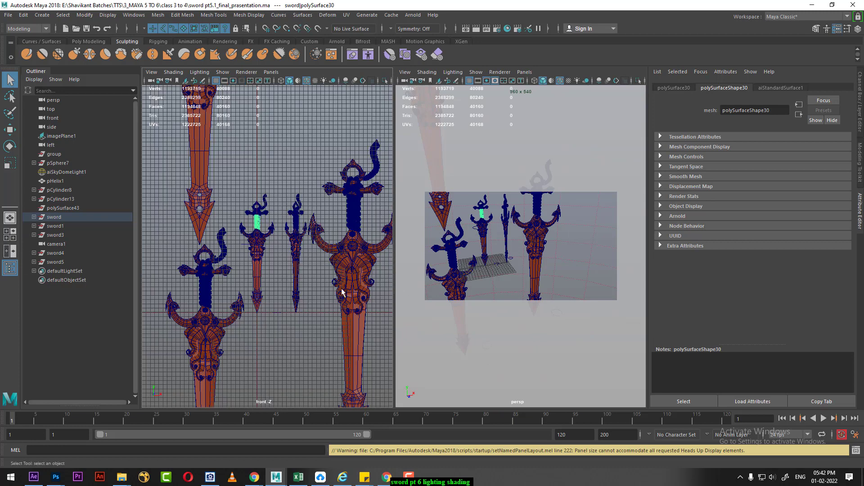
pyautogui.click(306, 338)
pyautogui.keyDown('alt'); pyautogui.moveTo(301, 344); pyautogui.dragTo(269, 263, button='right'); pyautogui.keyUp('alt')
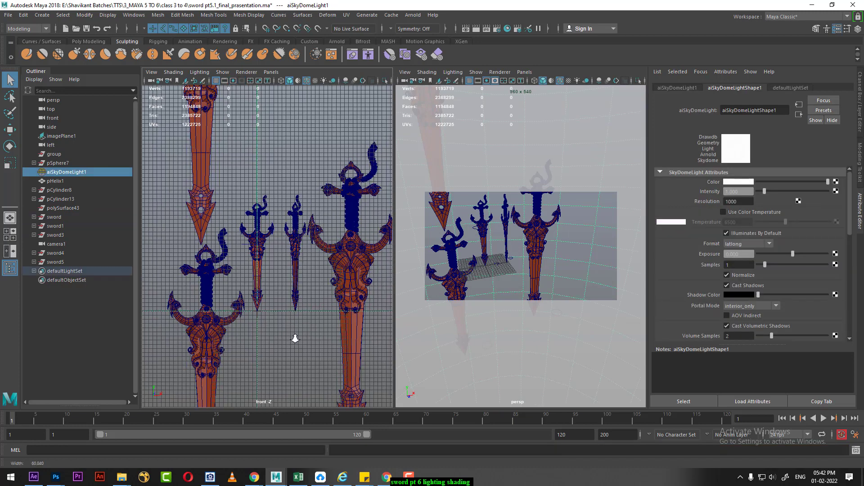
pyautogui.click(274, 216)
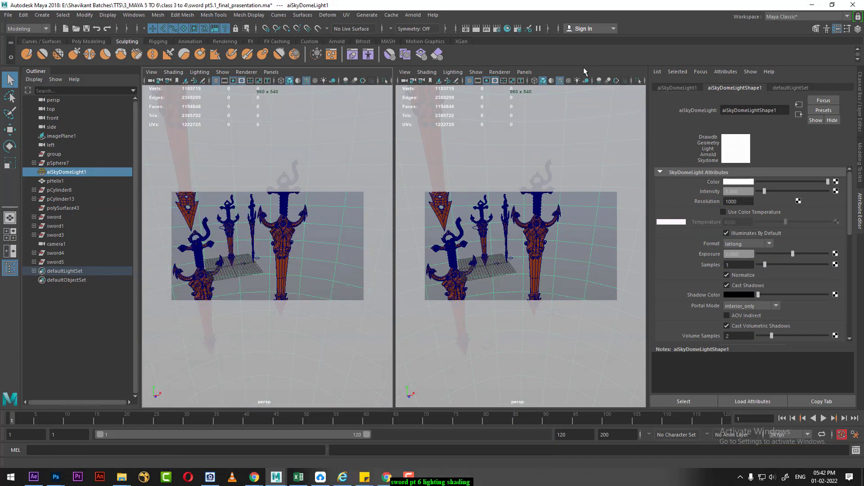
pyautogui.click(525, 72)
pyautogui.click(629, 85)
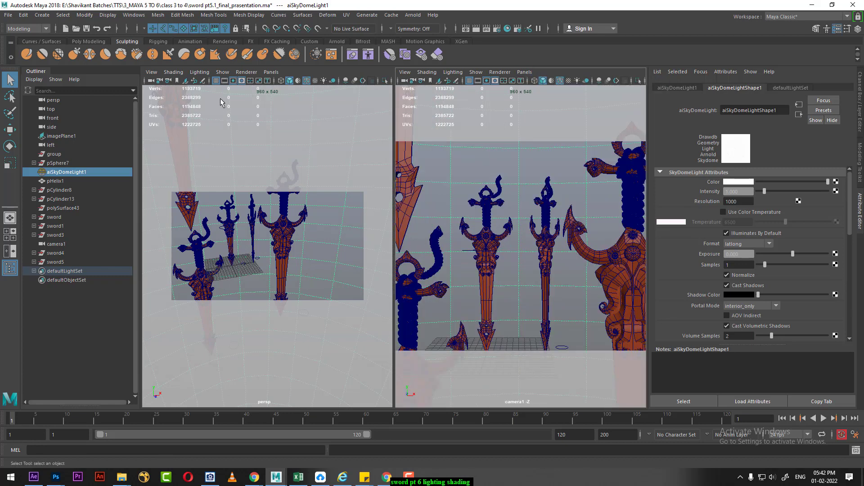
pyautogui.click(242, 80)
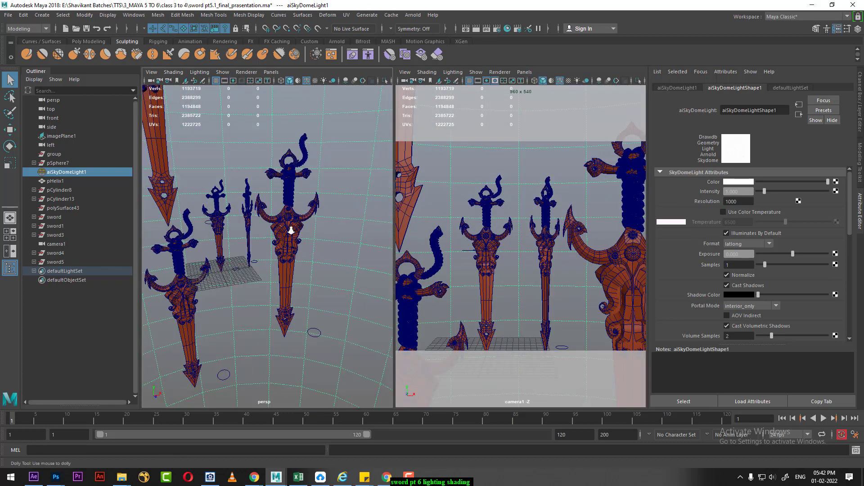
pyautogui.moveTo(285, 225)
pyautogui.keyDown('alt'); pyautogui.mouseDown()
pyautogui.moveTo(266, 228)
pyautogui.moveTo(215, 209)
pyautogui.mouseUp(); pyautogui.keyUp('alt')
pyautogui.click(42, 15)
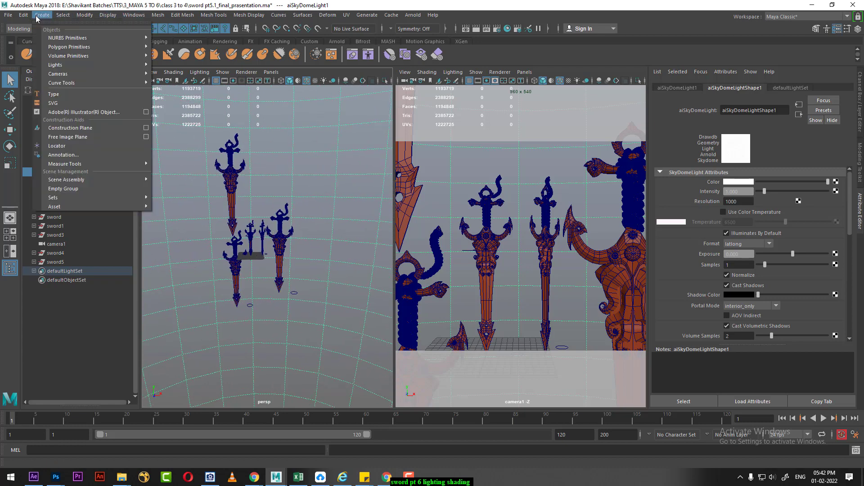
pyautogui.moveTo(421, 60)
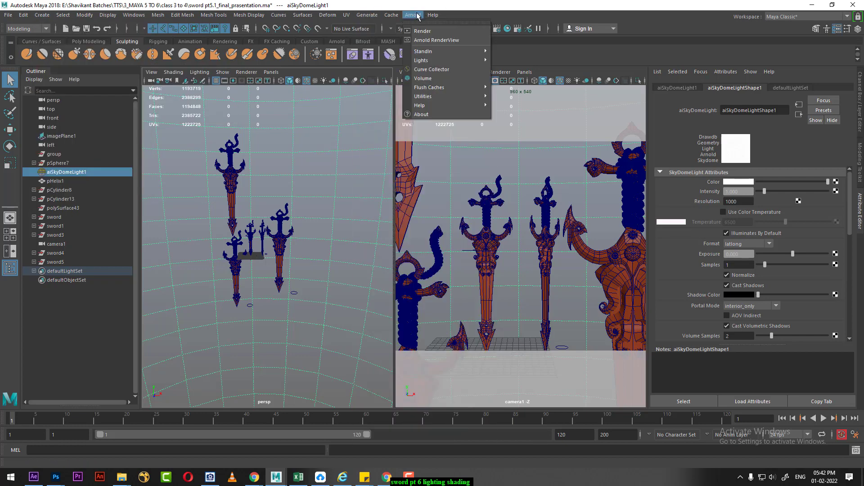
pyautogui.moveTo(450, 60)
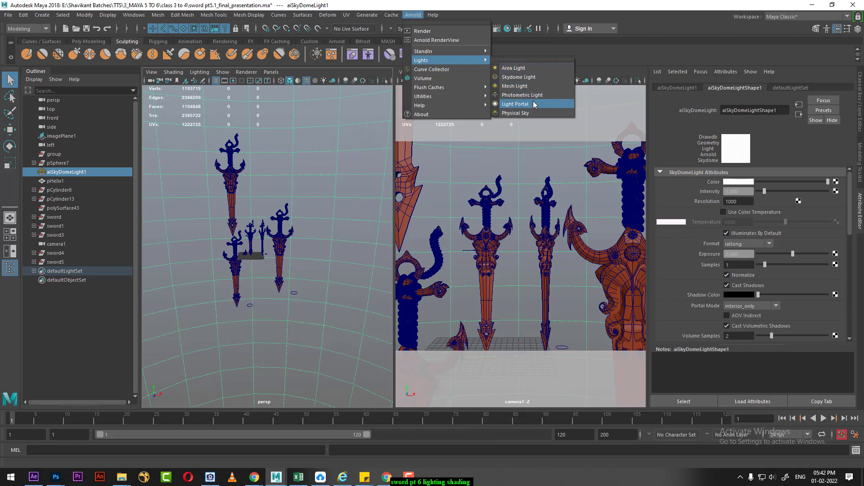
# - Create an Arnold area light and scale it up
pyautogui.click(533, 68)
pyautogui.scroll(-1, 276, 241)
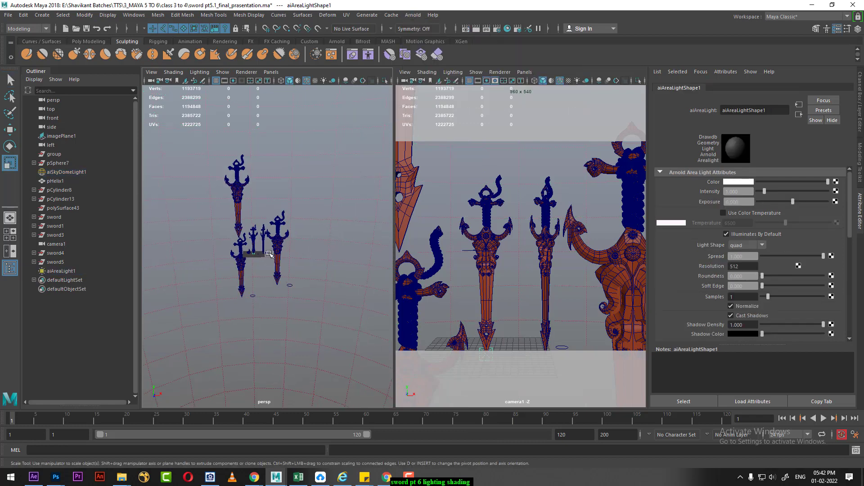
pyautogui.press('r')
pyautogui.moveTo(254, 255)
pyautogui.mouseDown()
pyautogui.moveTo(302, 237)
pyautogui.moveTo(315, 282)
pyautogui.moveTo(307, 317)
pyautogui.mouseUp()
pyautogui.press('w')
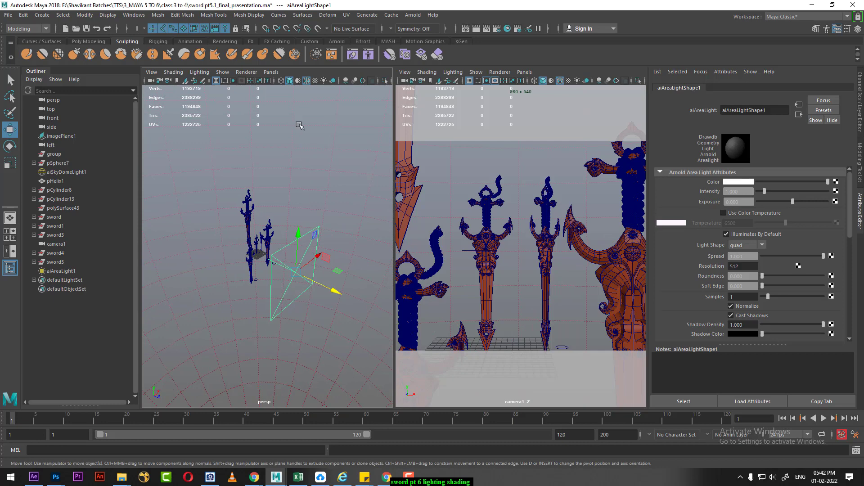
# - Aim the area light at the swords by looking through it, then stretch it into a tall panel
pyautogui.click(271, 72)
pyautogui.click(293, 114)
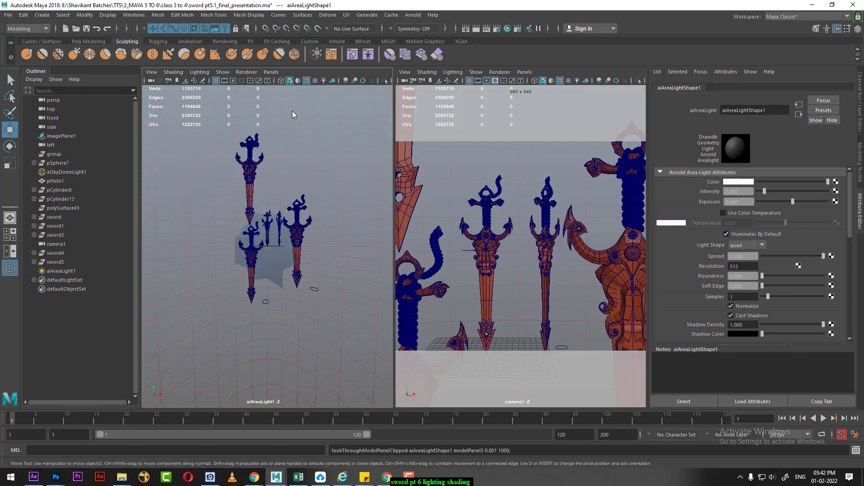
pyautogui.keyDown('alt'); pyautogui.moveTo(287, 213); pyautogui.dragTo(295, 284); pyautogui.keyUp('alt')
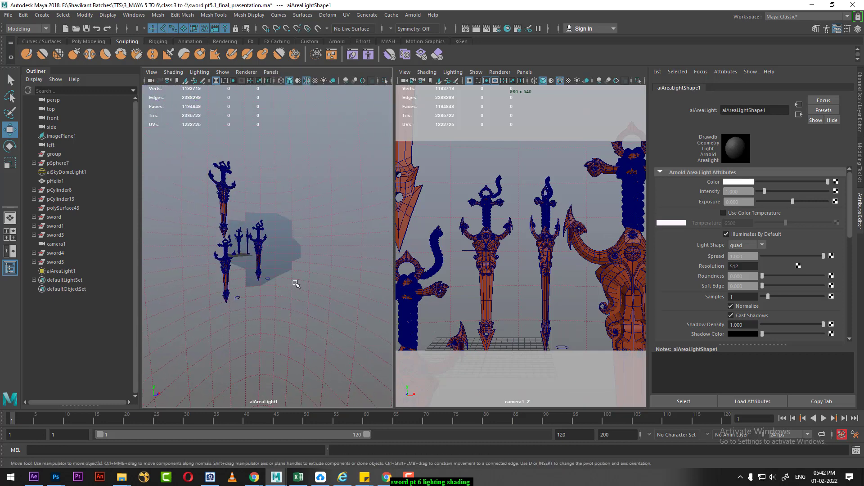
pyautogui.press('space')
pyautogui.moveTo(288, 243); pyautogui.dragTo(286, 171)
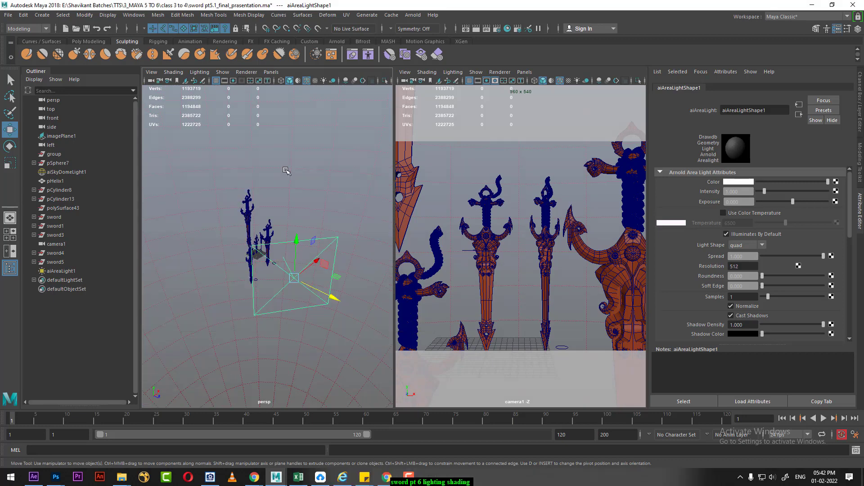
pyautogui.moveTo(324, 217)
pyautogui.keyDown('alt'); pyautogui.mouseDown()
pyautogui.moveTo(254, 244)
pyautogui.moveTo(226, 150)
pyautogui.moveTo(279, 247)
pyautogui.moveTo(288, 293)
pyautogui.mouseUp(); pyautogui.keyUp('alt')
pyautogui.press('r')
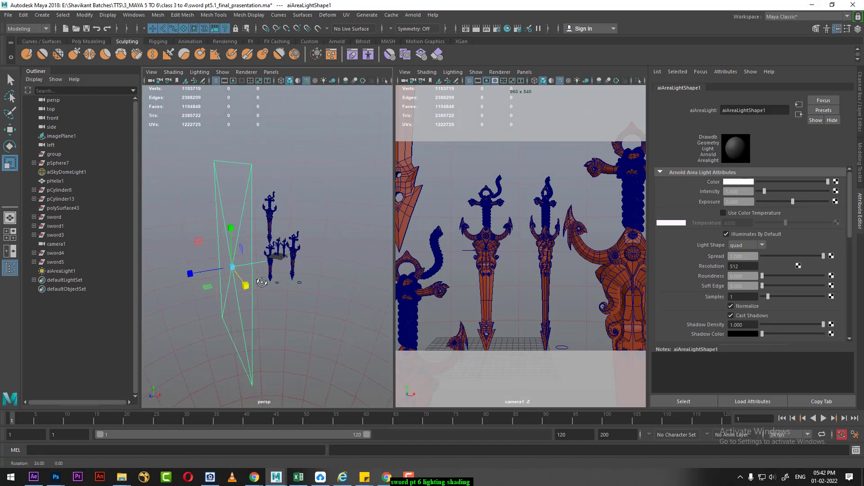
pyautogui.click(518, 176)
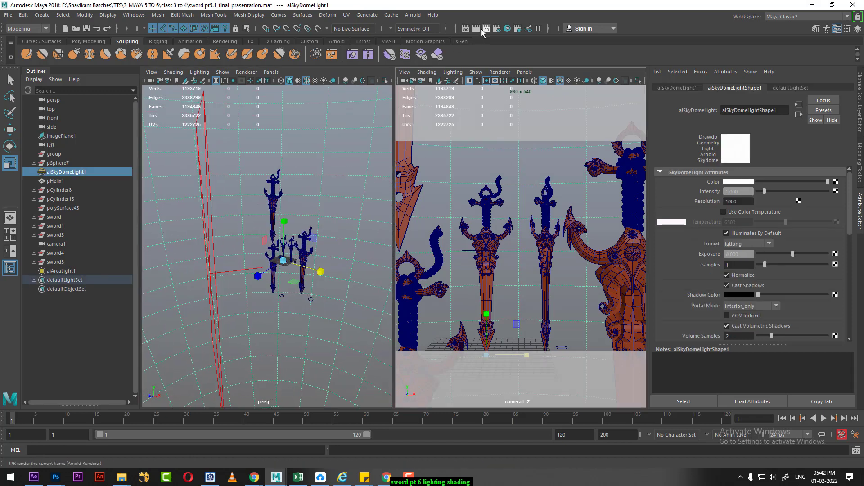
# - Render a test frame of the swords and close the render view
pyautogui.click(476, 30)
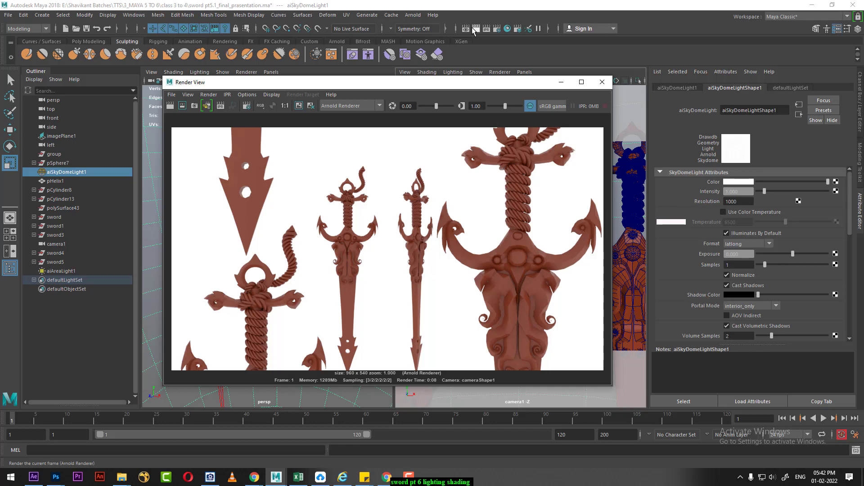
pyautogui.click(472, 28)
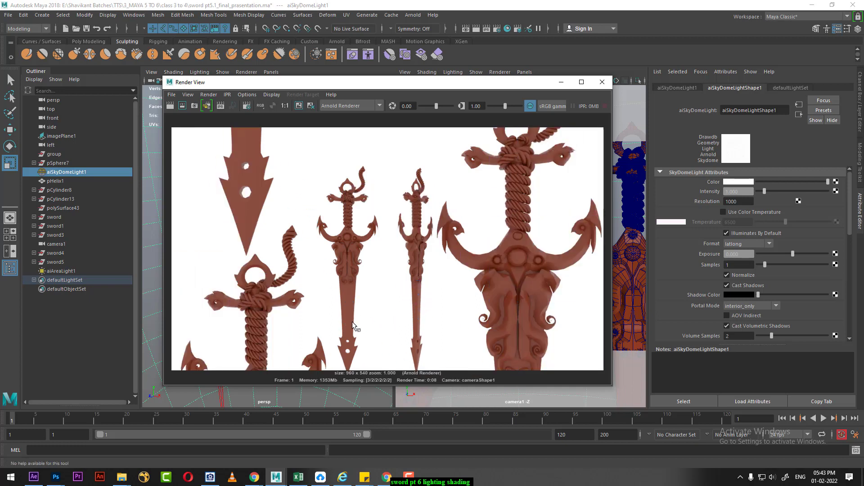
pyautogui.click(602, 83)
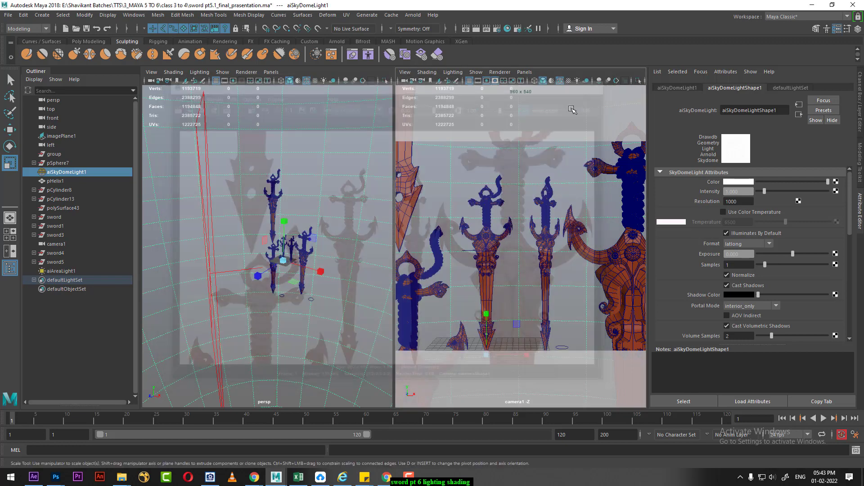
# - Set aiAreaLight1's intensity to 5 and delete the skydome light
pyautogui.click(210, 247)
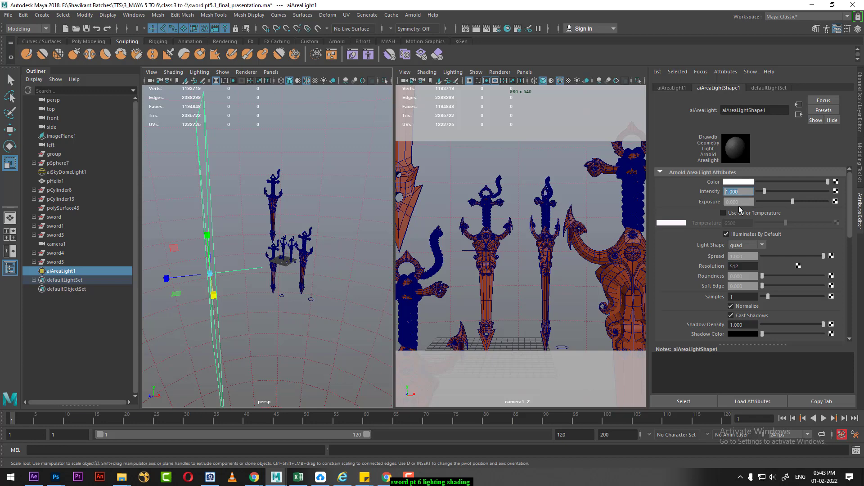
pyautogui.write('5.000')
pyautogui.press('Return')
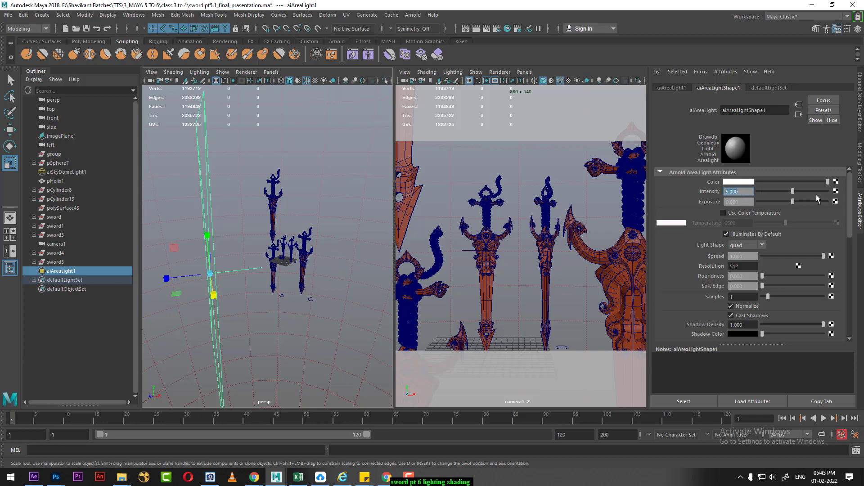
pyautogui.click(559, 161)
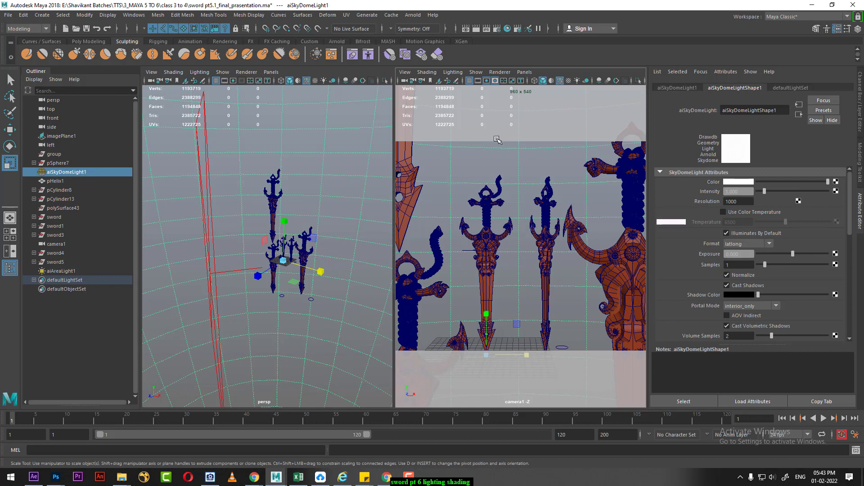
pyautogui.press('Delete')
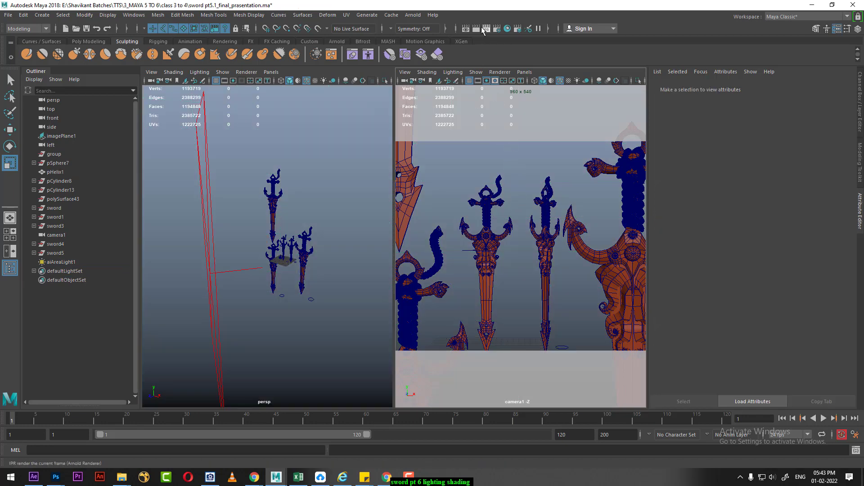
# - Render without the skydome, then set the area light's exposure to 3
pyautogui.click(476, 30)
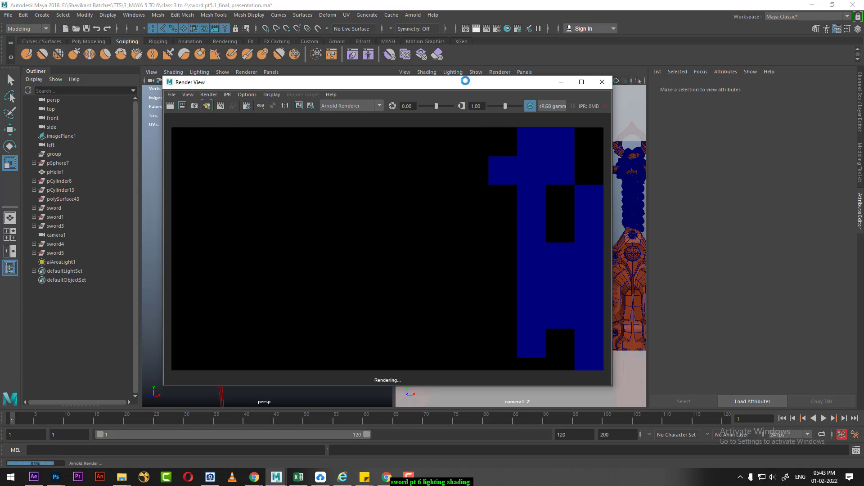
pyautogui.click(603, 81)
pyautogui.click(201, 196)
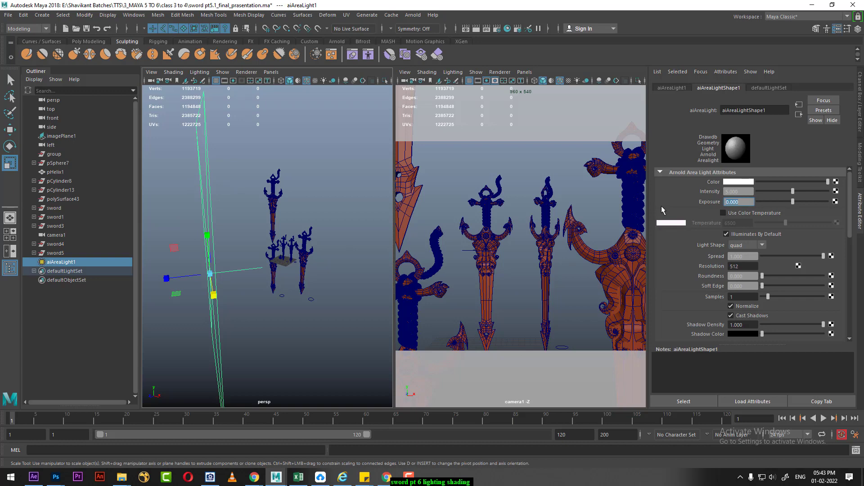
pyautogui.write('3.000')
pyautogui.press('Return')
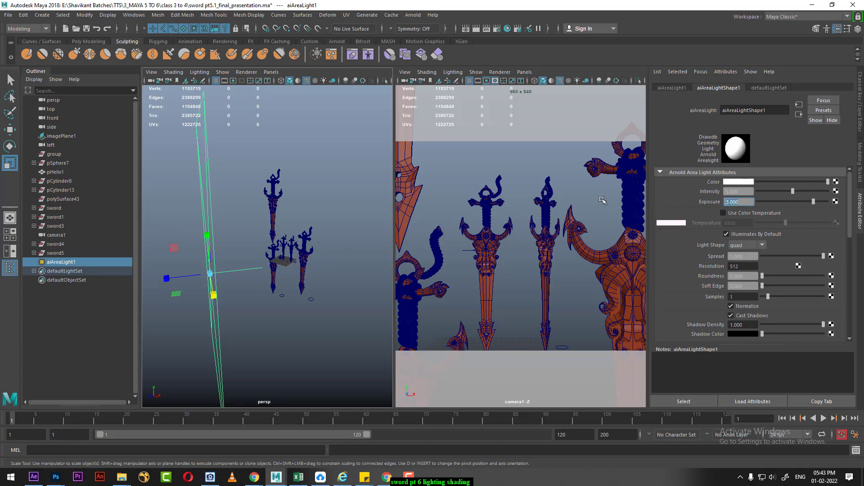
pyautogui.click(602, 200)
# - Render again, then raise the area light's intensity to 10
pyautogui.click(476, 29)
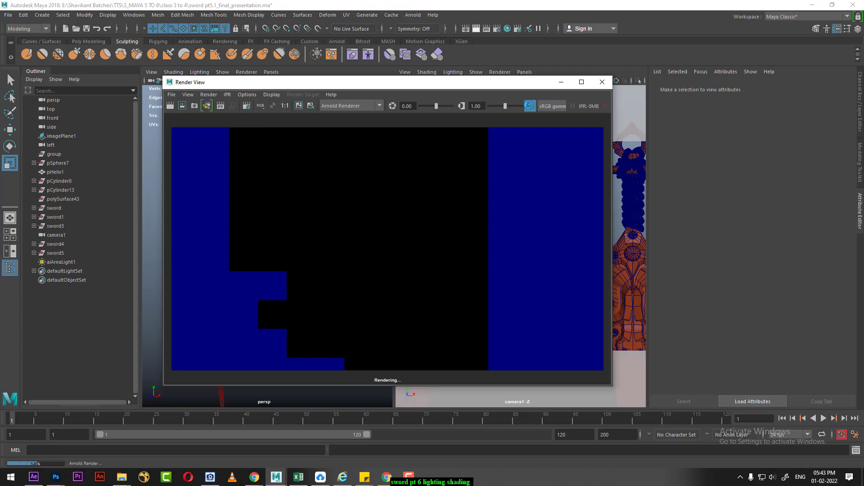
pyautogui.click(602, 83)
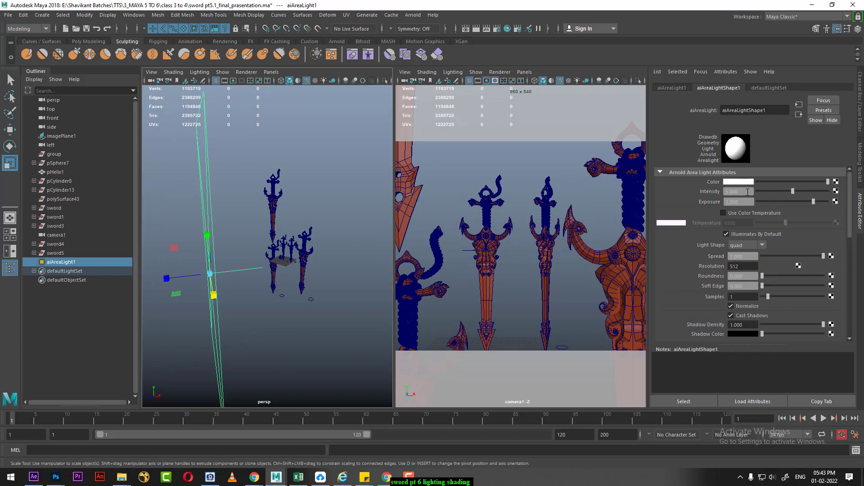
pyautogui.write('10.000')
pyautogui.press('Return')
pyautogui.keyDown('alt'); pyautogui.moveTo(338, 271); pyautogui.dragTo(240, 289); pyautogui.keyUp('alt')
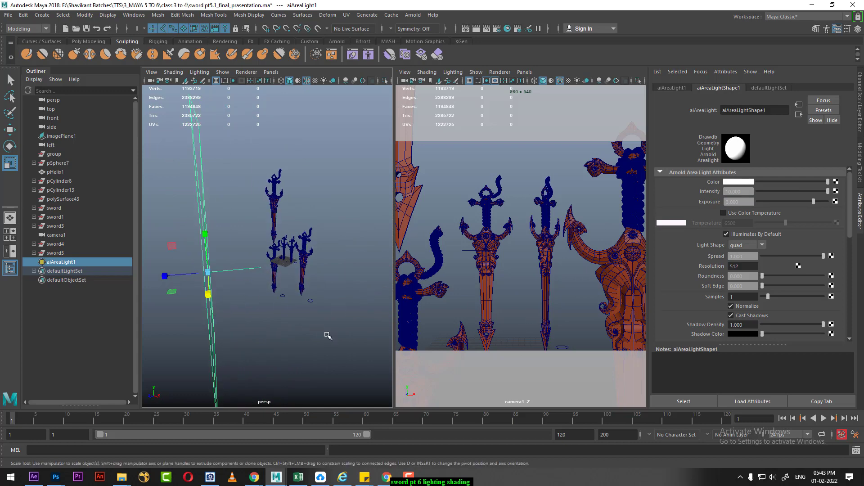
pyautogui.click(565, 171)
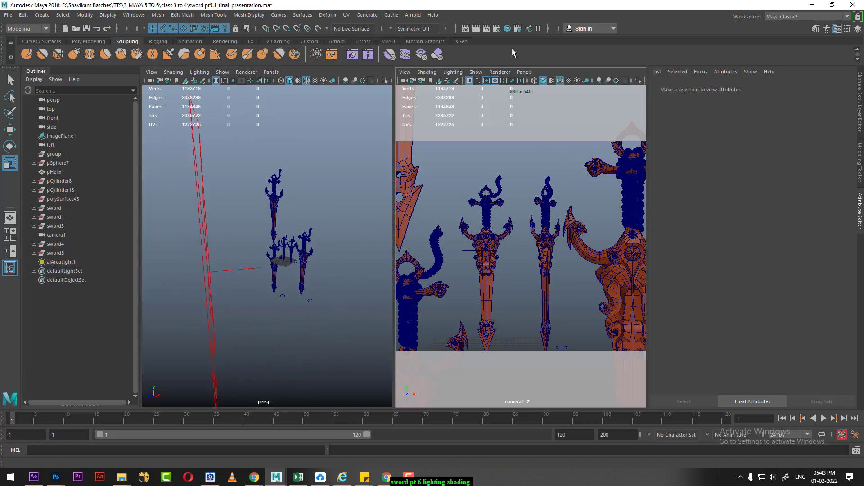
# - Render again, then raise the area light's exposure to 10
pyautogui.click(476, 29)
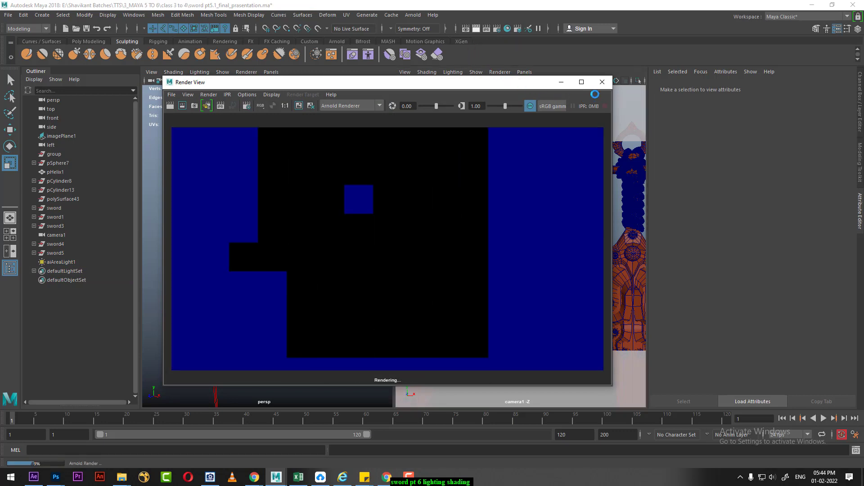
pyautogui.click(603, 82)
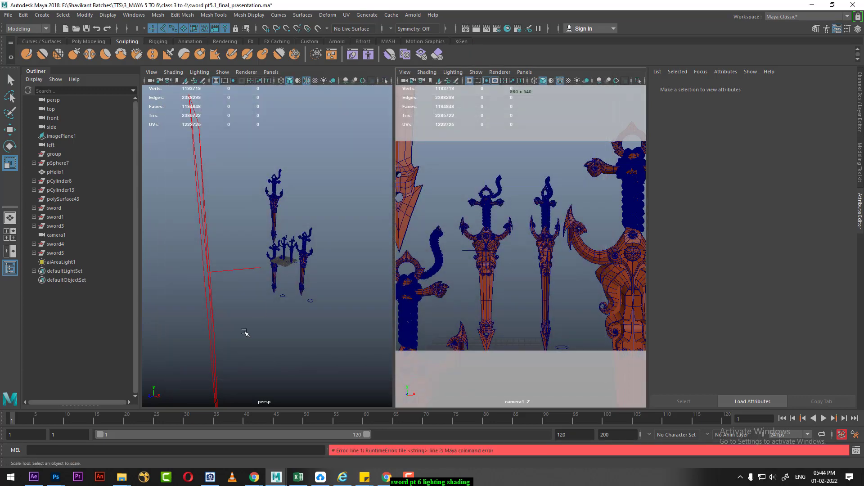
pyautogui.moveTo(221, 321); pyautogui.dragTo(198, 342)
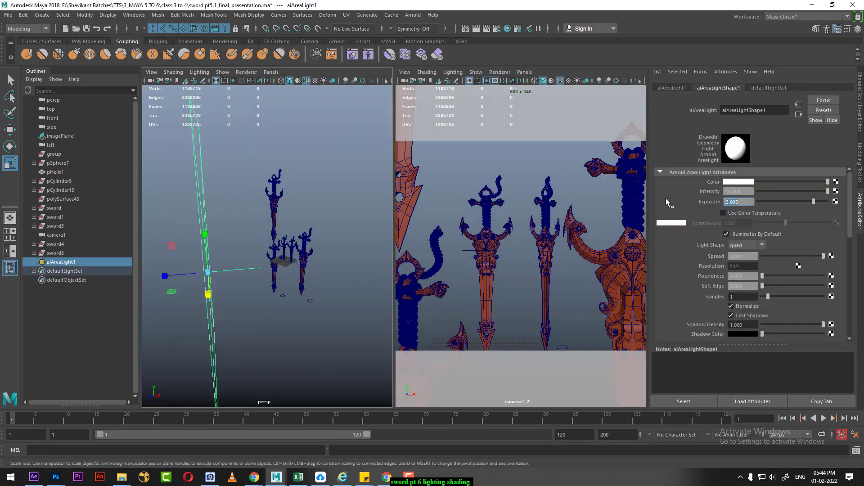
pyautogui.write('10')
pyautogui.press('Return')
# - Look through the area light in the left view and test-render the swords
pyautogui.keyDown('alt'); pyautogui.moveTo(209, 293); pyautogui.dragTo(310, 311); pyautogui.keyUp('alt')
pyautogui.click(276, 72)
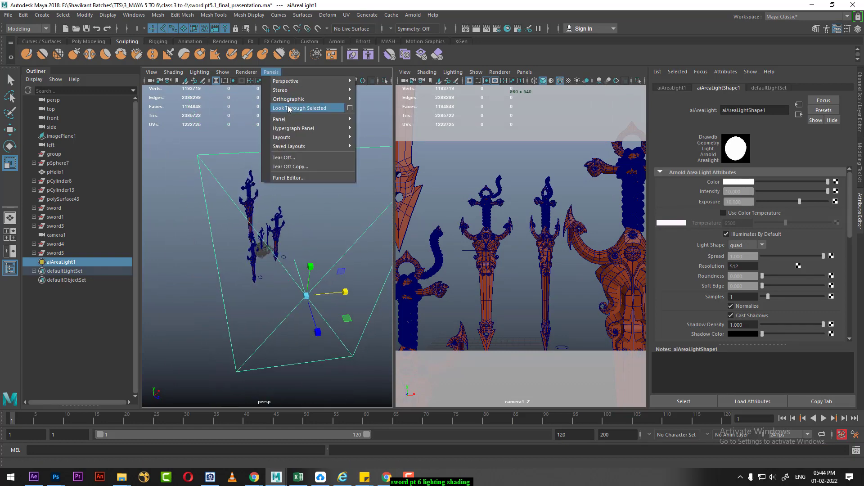
pyautogui.click(290, 108)
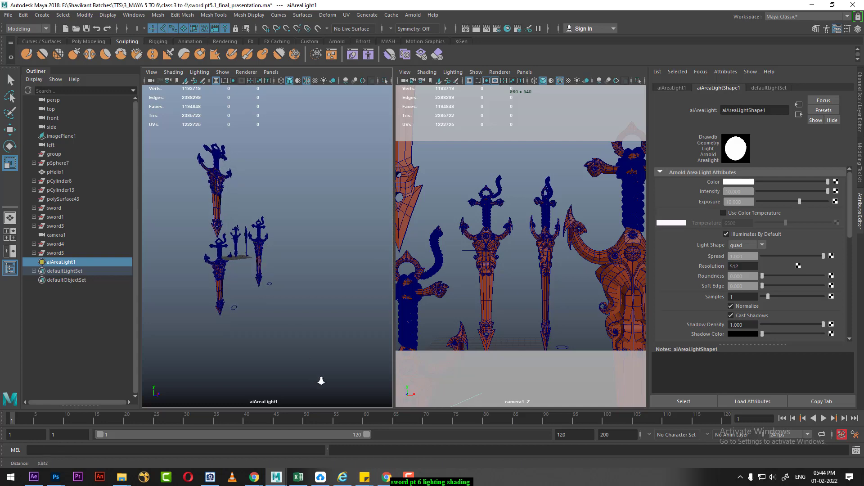
pyautogui.scroll(2, 357, 347)
pyautogui.scroll(2, 276, 270)
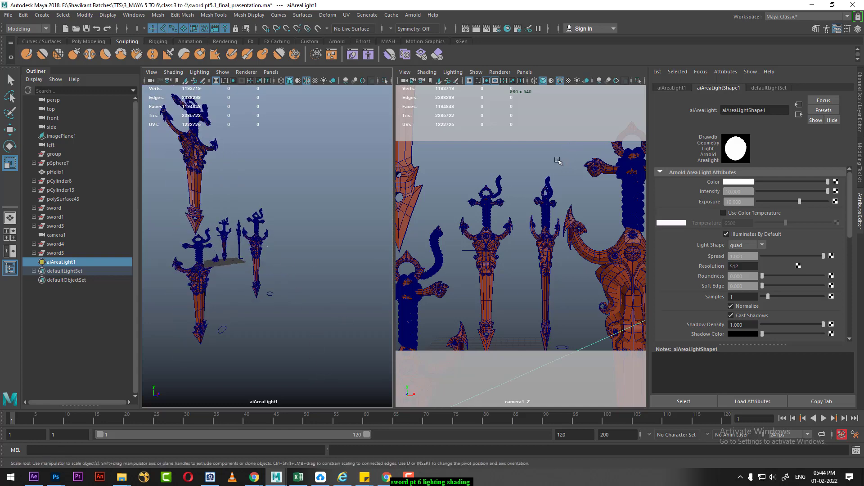
pyautogui.click(558, 162)
pyautogui.click(474, 27)
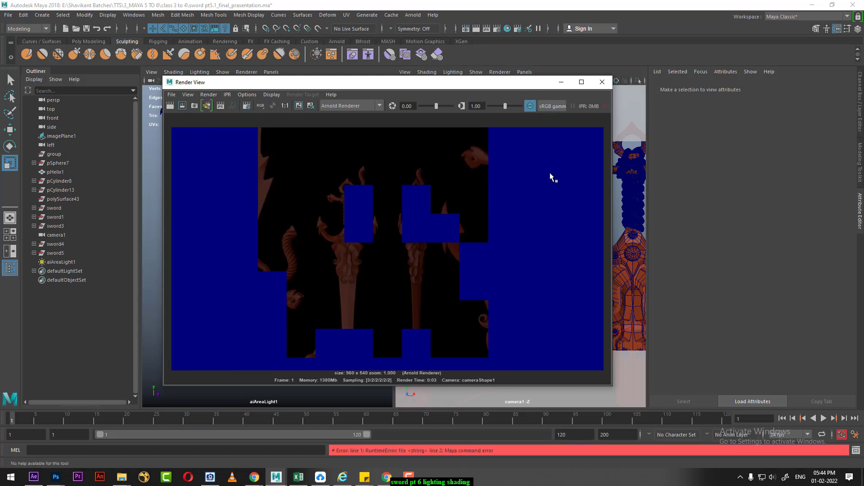
pyautogui.click(182, 106)
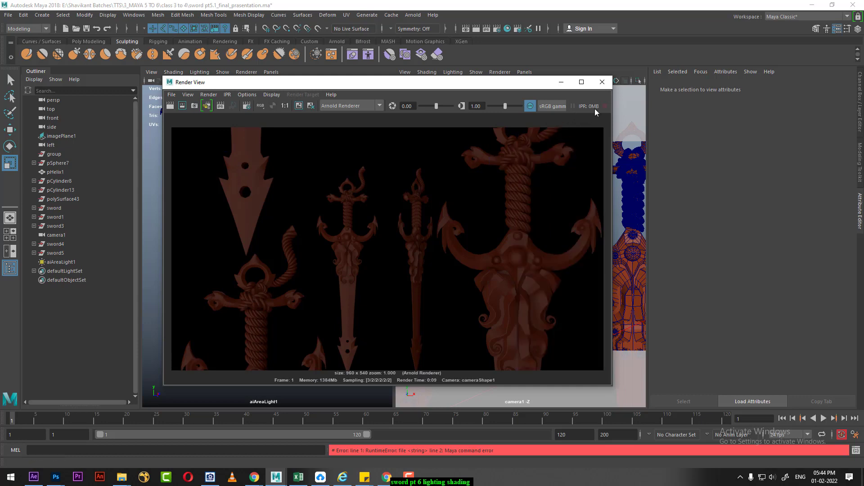
# - Move the area light back so all swords fit, and check a render
pyautogui.click(602, 82)
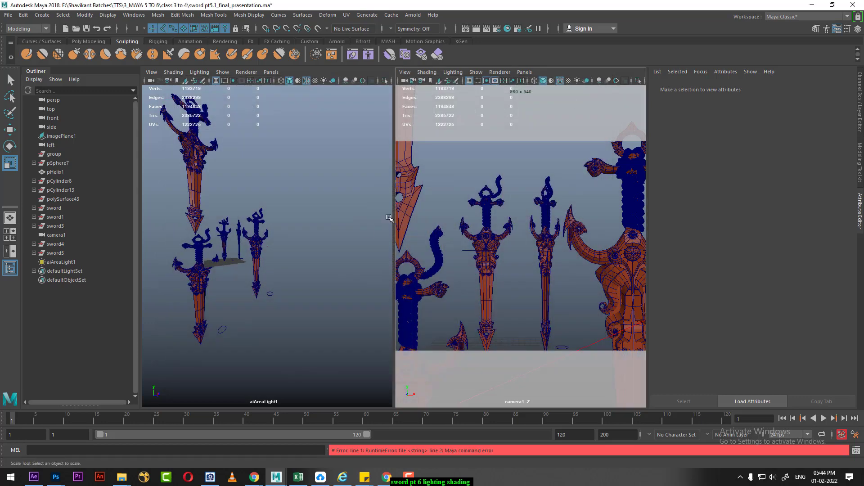
pyautogui.keyDown('alt'); pyautogui.moveTo(278, 314); pyautogui.dragTo(228, 314, button='right'); pyautogui.keyUp('alt')
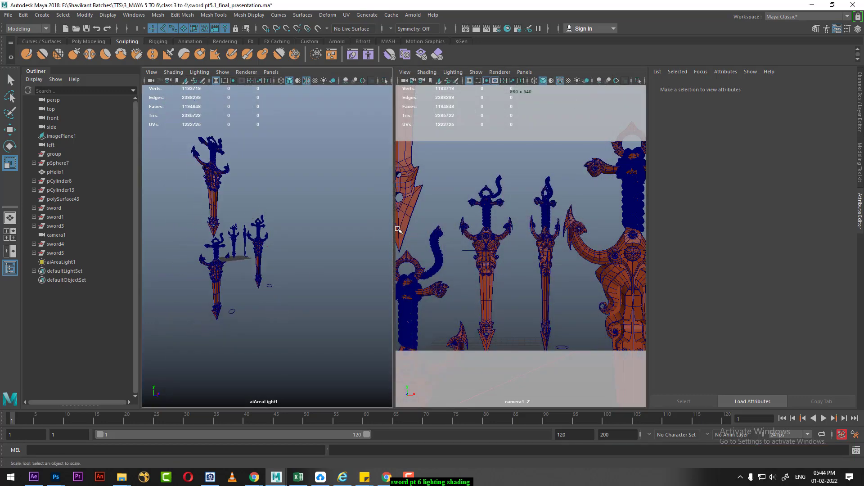
pyautogui.click(474, 28)
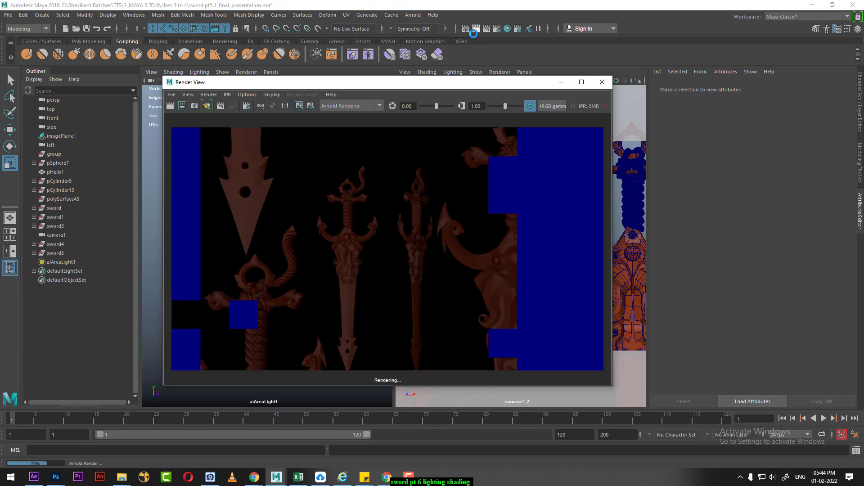
pyautogui.click(602, 81)
# - Return the left view to persp, set the area light's exposure to 15, and render
pyautogui.press('space')
pyautogui.moveTo(265, 307); pyautogui.dragTo(252, 288)
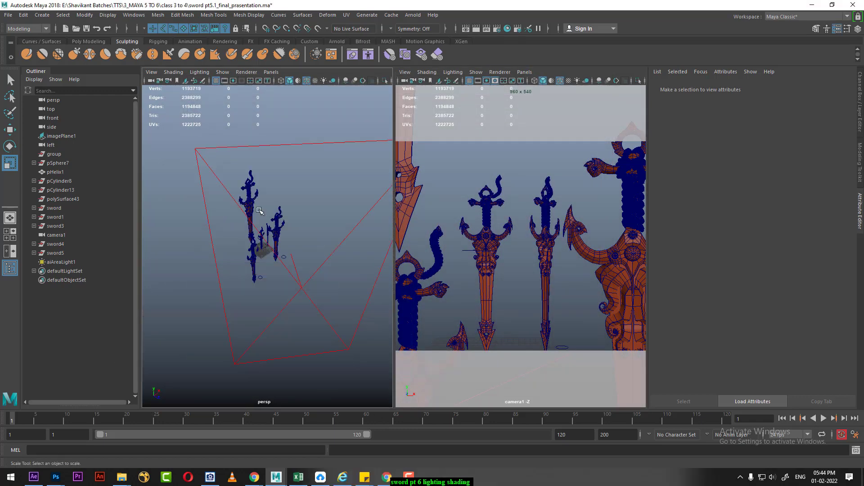
pyautogui.click(325, 313)
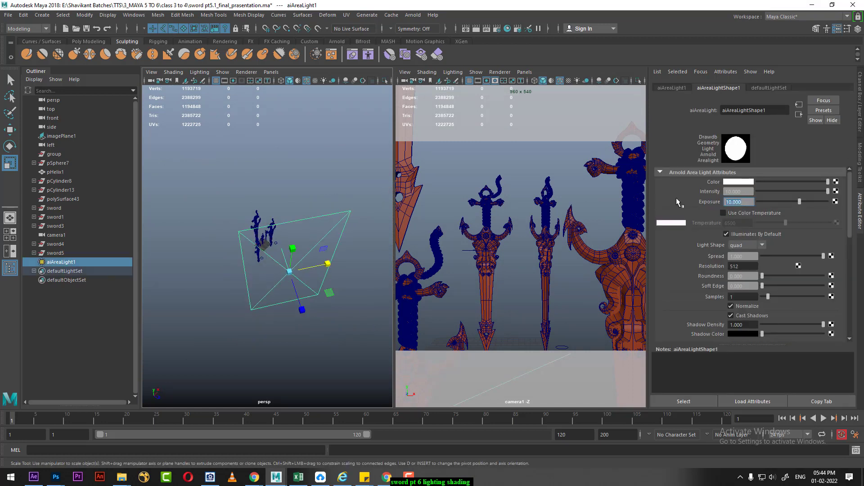
pyautogui.write('15')
pyautogui.press('Return')
pyautogui.click(517, 174)
pyautogui.click(475, 28)
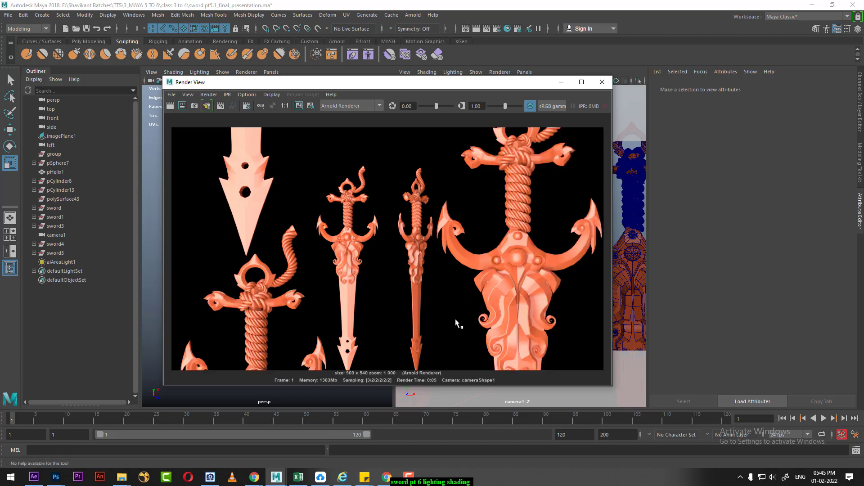
# - Close the orange sword render and select aiAreaLight1 in the viewport
pyautogui.click(603, 81)
pyautogui.click(319, 283)
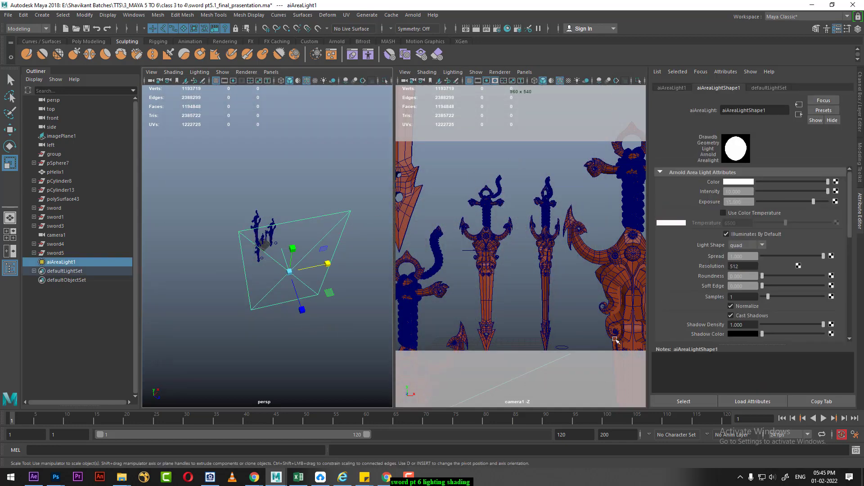
# - Lower aiAreaLight1's exposure and check a test render
pyautogui.click(749, 201)
pyautogui.write('13')
pyautogui.press('Return')
pyautogui.click(497, 162)
pyautogui.click(475, 28)
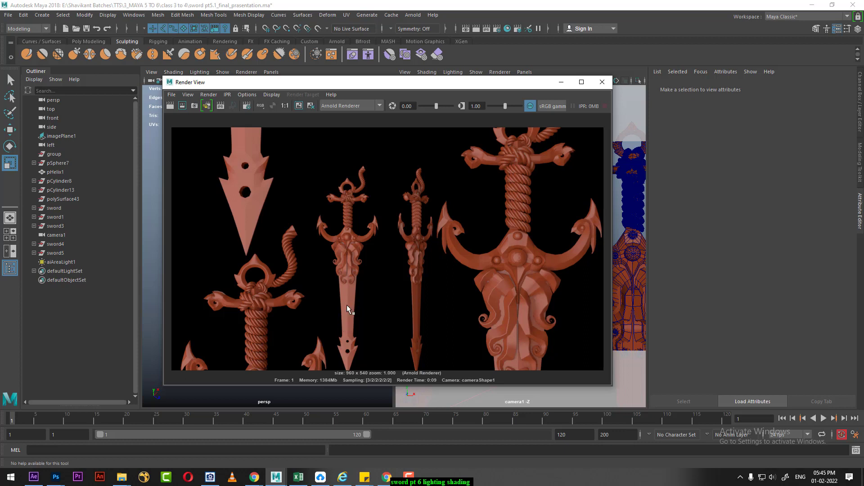
pyautogui.click(602, 82)
# - Set aiAreaLight1's exposure to 14 and render the swords again
pyautogui.click(324, 281)
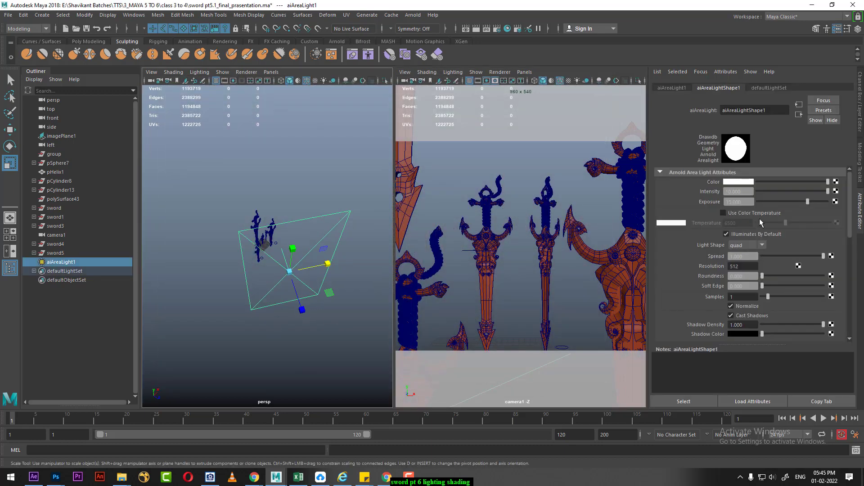
pyautogui.doubleClick(750, 202)
pyautogui.write('14')
pyautogui.press('Return')
pyautogui.click(535, 162)
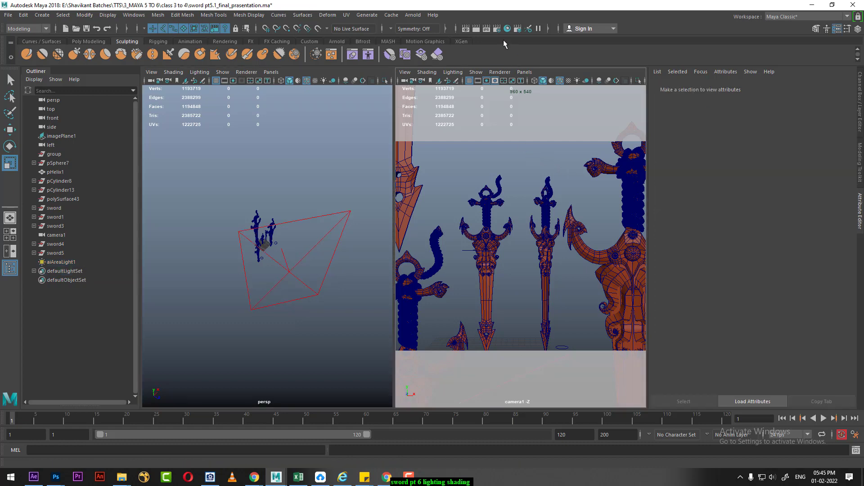
pyautogui.click(476, 29)
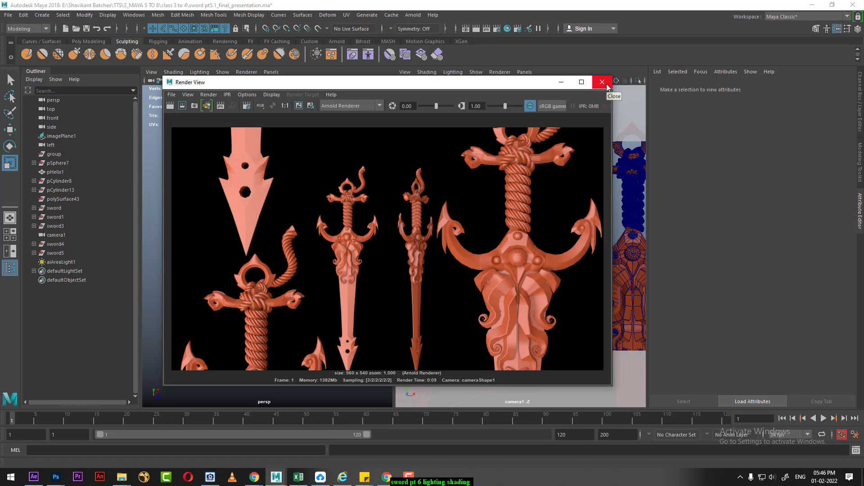
# - Duplicate the area light and rename the original 'key'
pyautogui.click(602, 82)
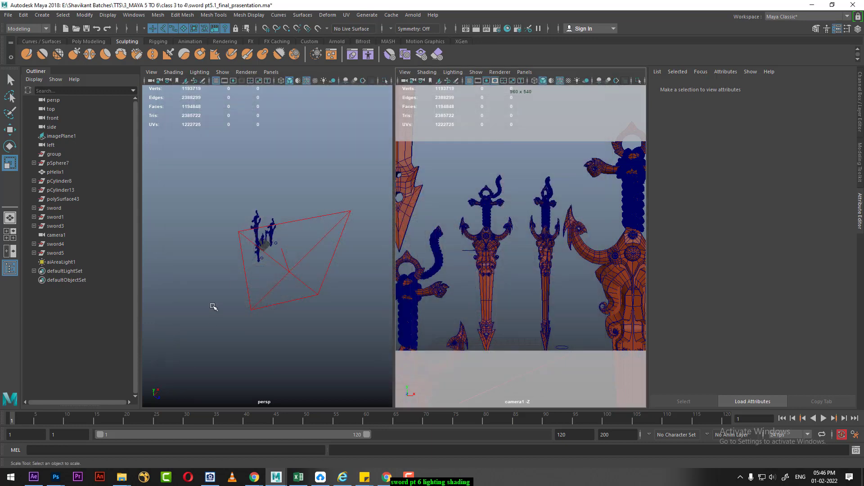
pyautogui.moveTo(327, 273)
pyautogui.mouseDown()
pyautogui.moveTo(290, 310)
pyautogui.moveTo(306, 301)
pyautogui.mouseUp()
pyautogui.press('t')
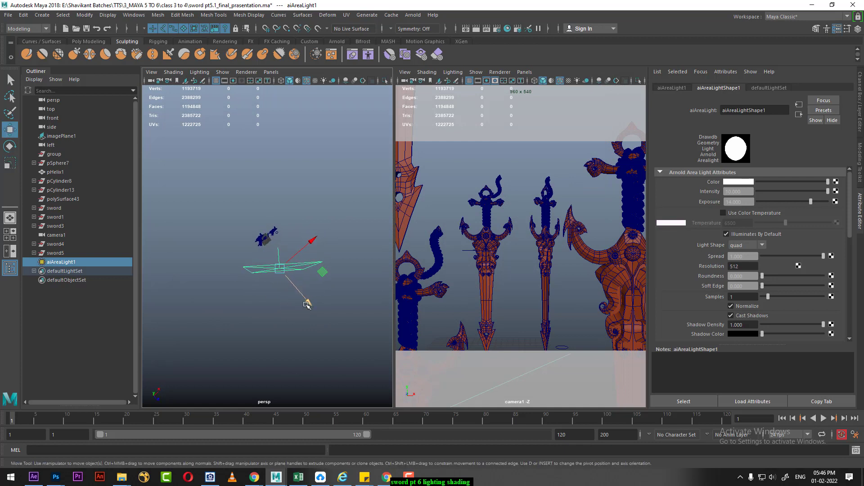
pyautogui.hotkey('ctrl', 'd')
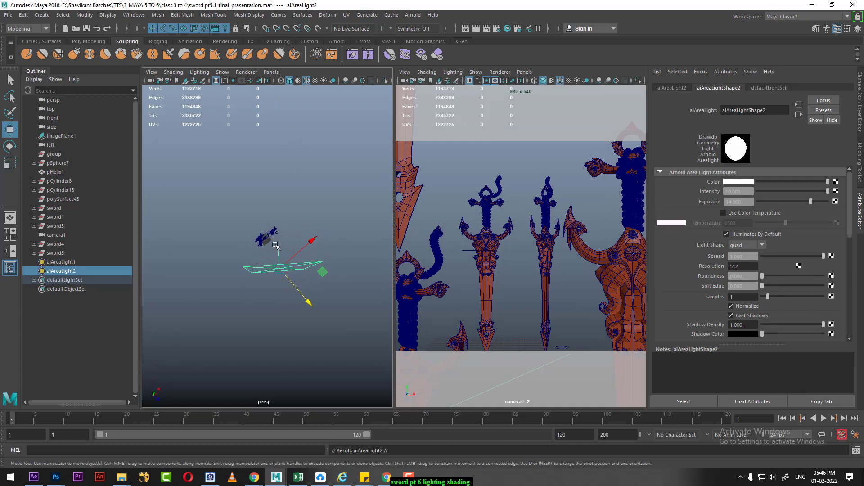
pyautogui.click(64, 263)
pyautogui.doubleClick(64, 263)
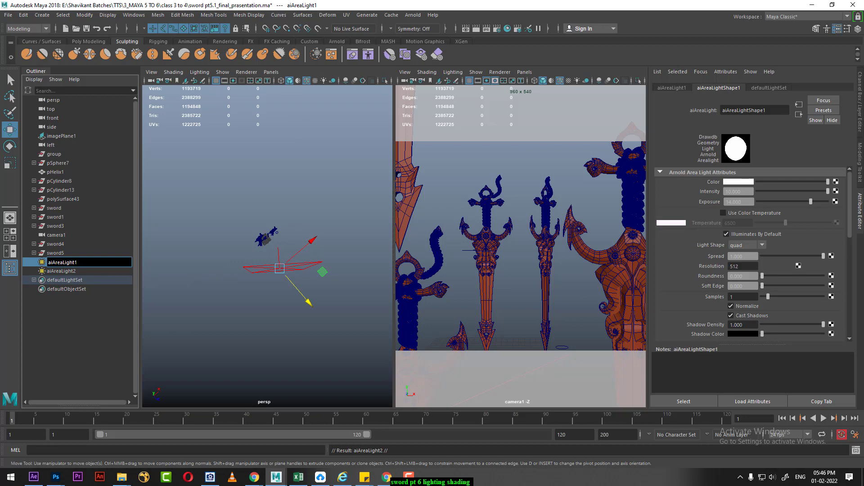
pyautogui.write('key')
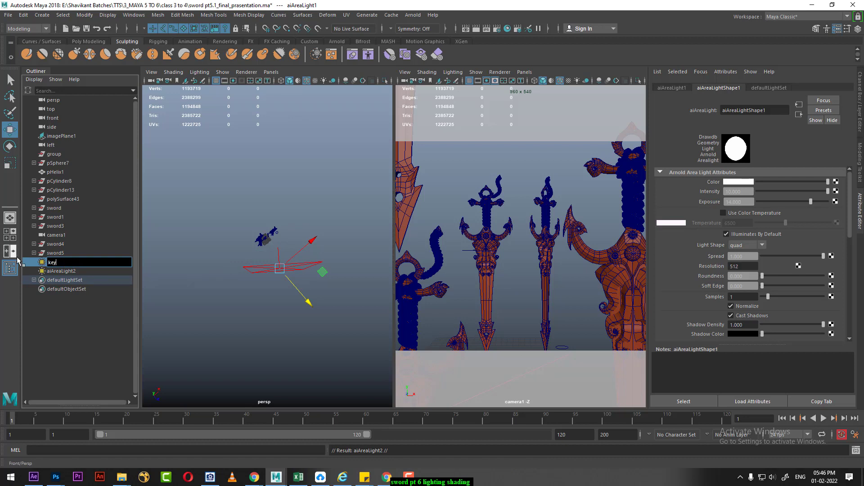
pyautogui.press('Return')
# - Look through the duplicate light and aim it at the swords from another angle
pyautogui.click(73, 272)
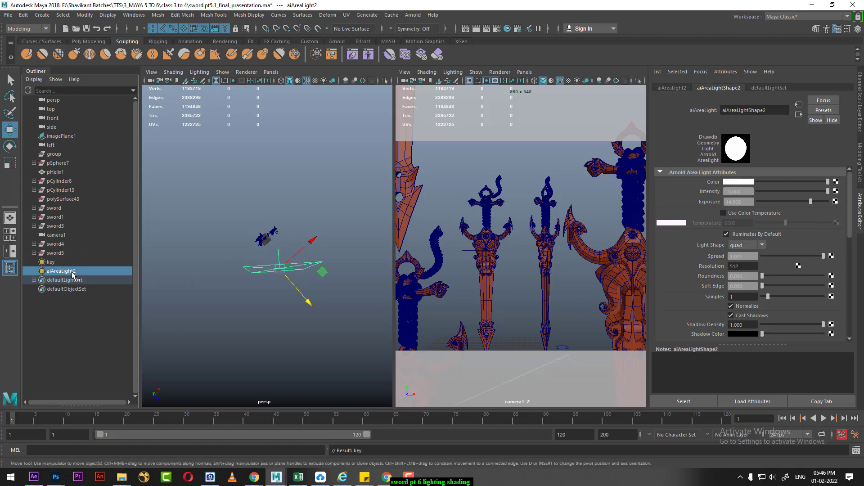
pyautogui.click(271, 72)
pyautogui.click(288, 108)
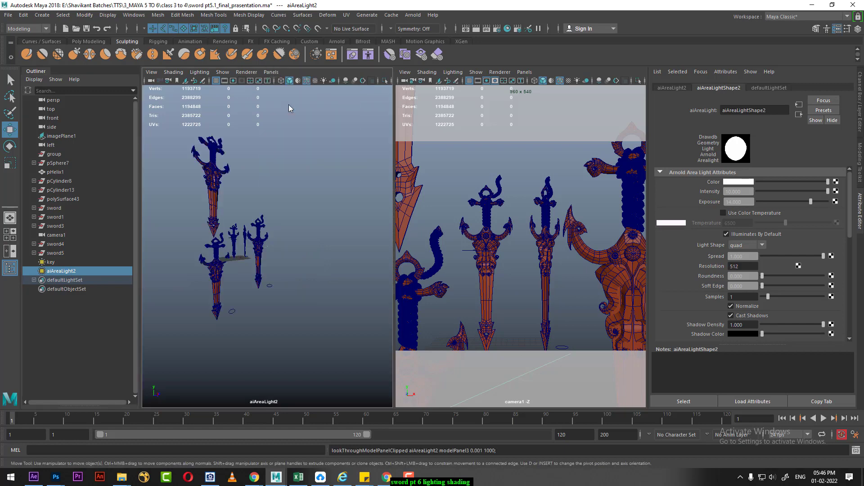
pyautogui.moveTo(290, 226)
pyautogui.keyDown('alt'); pyautogui.mouseDown()
pyautogui.moveTo(171, 242)
pyautogui.moveTo(290, 275)
pyautogui.moveTo(279, 252)
pyautogui.moveTo(325, 268)
pyautogui.mouseUp(); pyautogui.keyUp('alt')
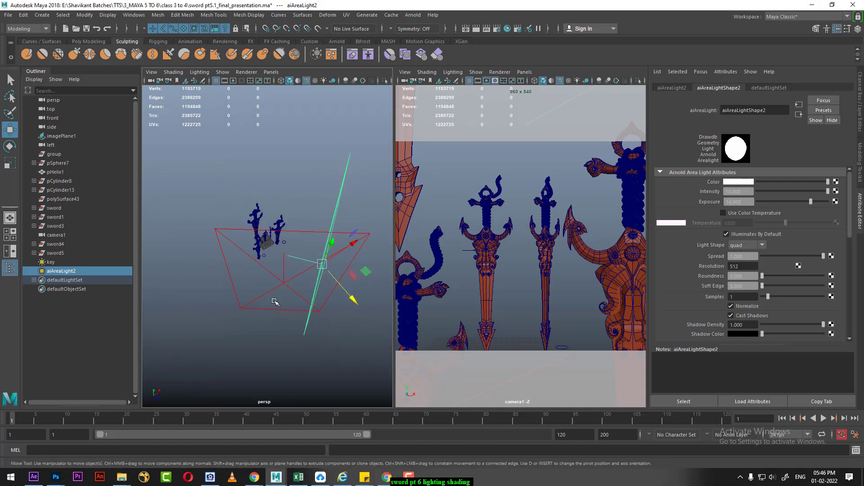
# - Rename the duplicate 'fill', set its intensity to 6, and render with both lights
pyautogui.doubleClick(65, 271)
pyautogui.write('fill')
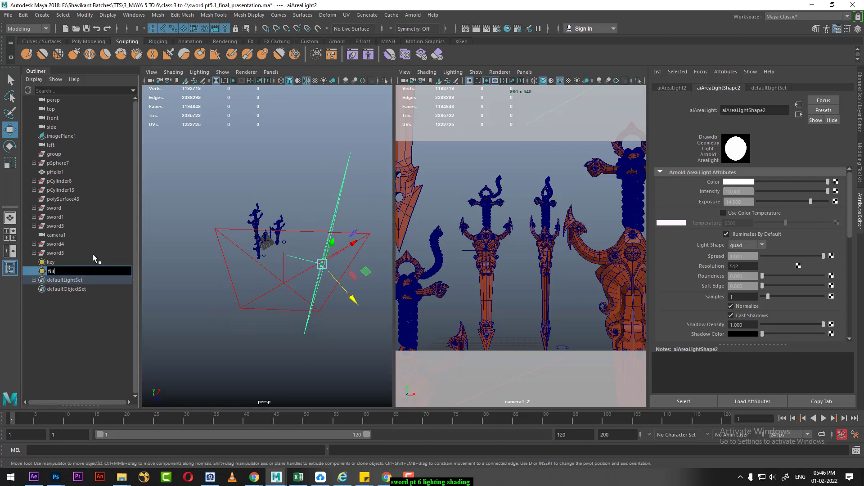
pyautogui.press('Return')
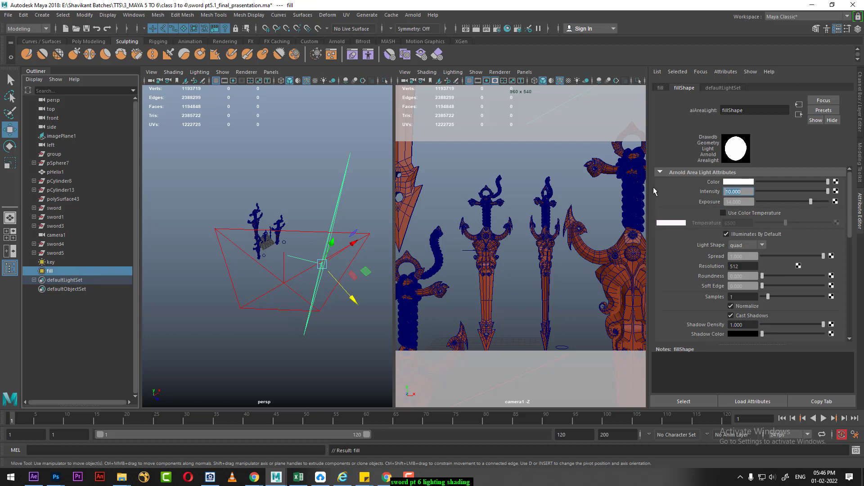
pyautogui.write('6')
pyautogui.press('Return')
pyautogui.click(522, 158)
pyautogui.click(465, 28)
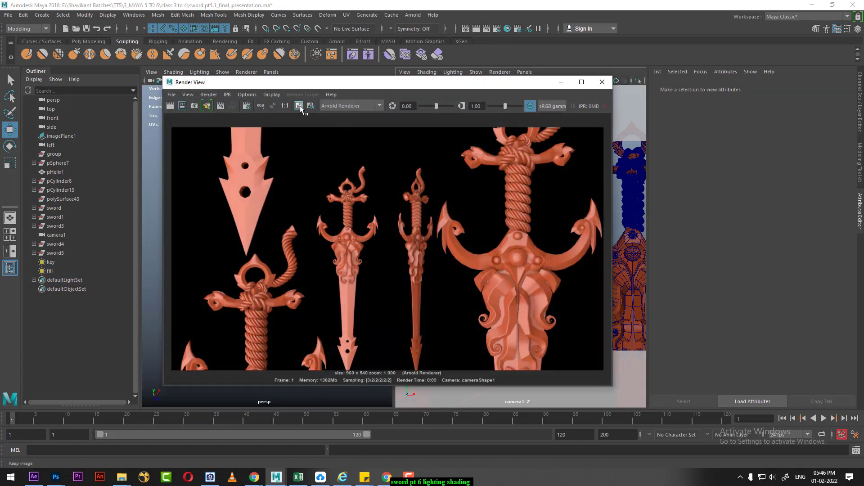
# - Store the current sword render, render again, and scroll back to the earlier stored image to compare
pyautogui.click(299, 106)
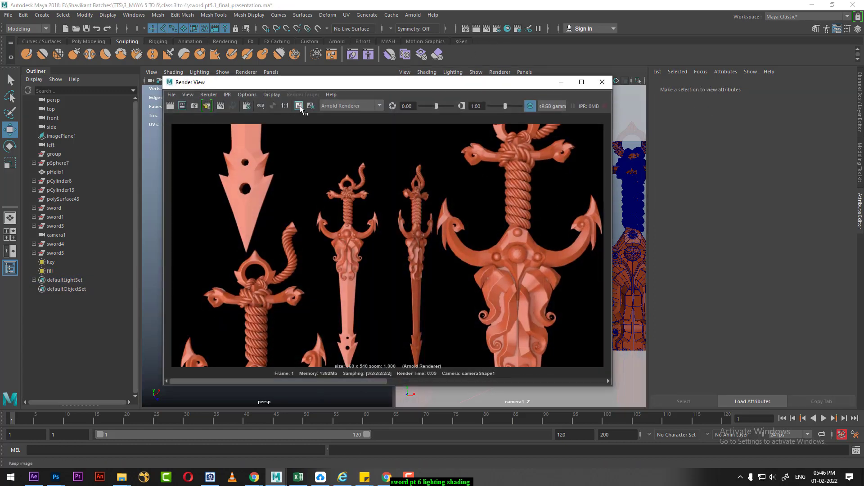
pyautogui.click(169, 107)
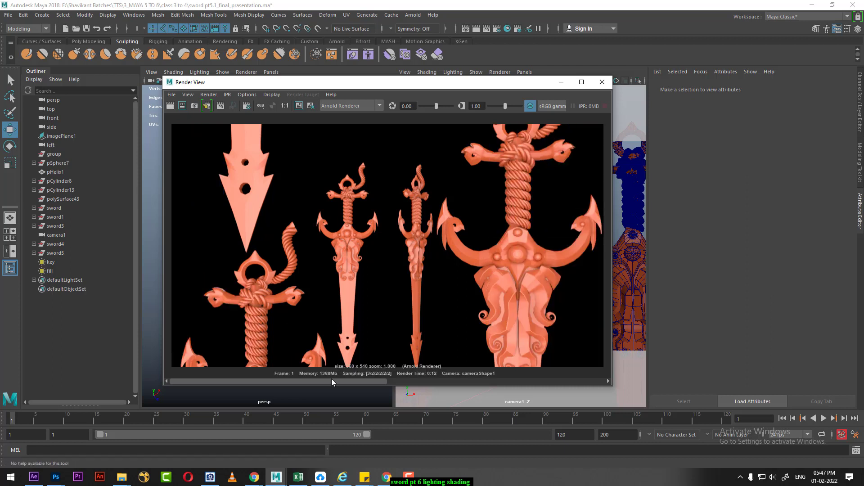
pyautogui.click(444, 381)
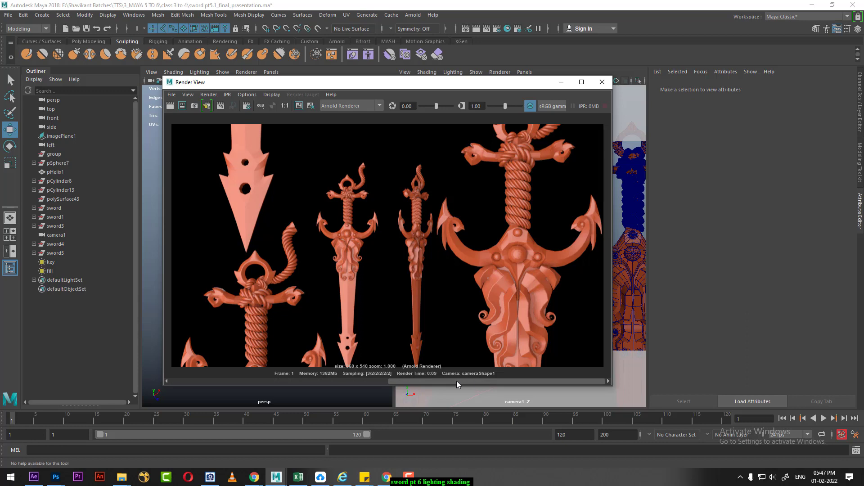
pyautogui.moveTo(457, 380)
pyautogui.mouseDown()
pyautogui.moveTo(506, 379)
pyautogui.moveTo(410, 381)
pyautogui.mouseUp()
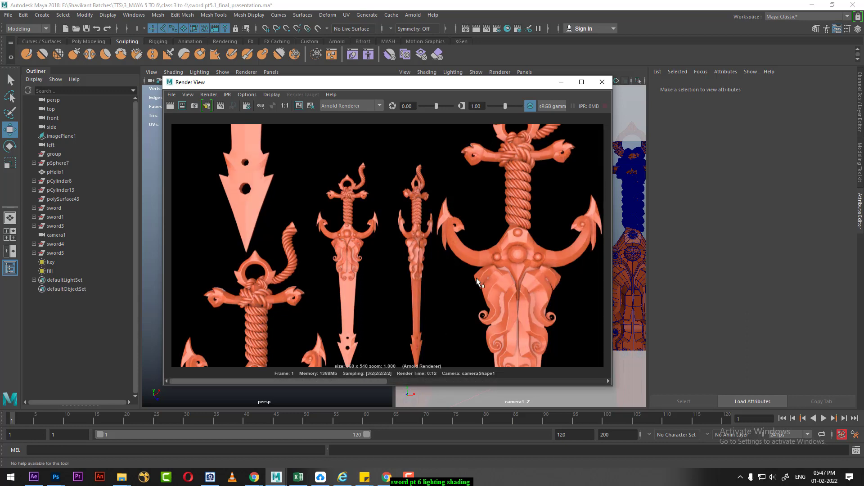
# - Select the fill light, set its Exposure to 10, deselect, and render the frame again
pyautogui.click(560, 82)
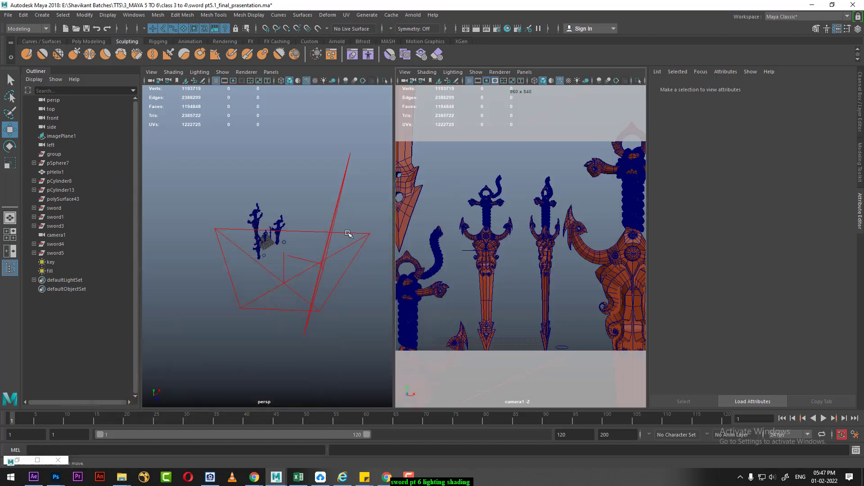
pyautogui.moveTo(352, 181); pyautogui.dragTo(335, 205)
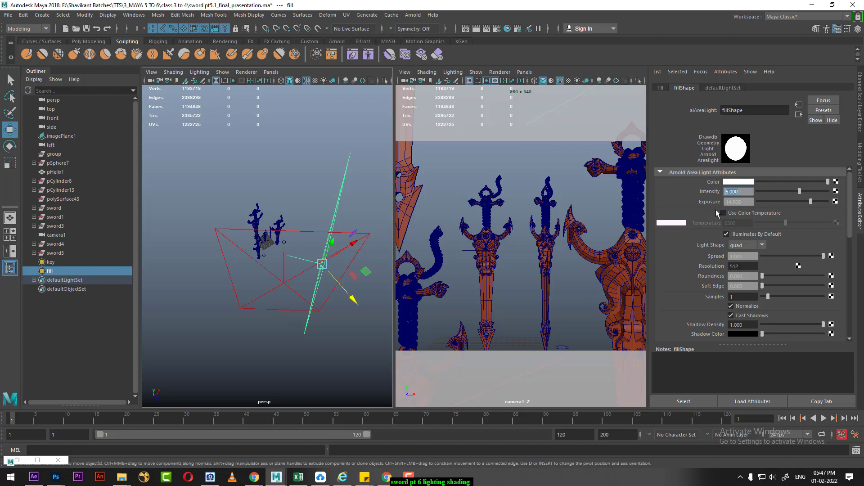
pyautogui.press('Tab')
pyautogui.write('10')
pyautogui.press('Return')
pyautogui.click(570, 154)
pyautogui.click(475, 29)
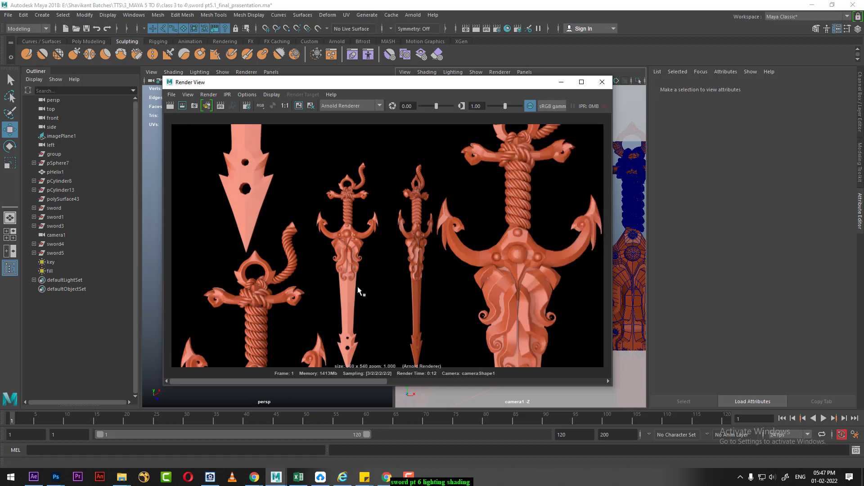
# - Duplicate the key light as key1 and aim it from a new angle above the swords
pyautogui.click(561, 82)
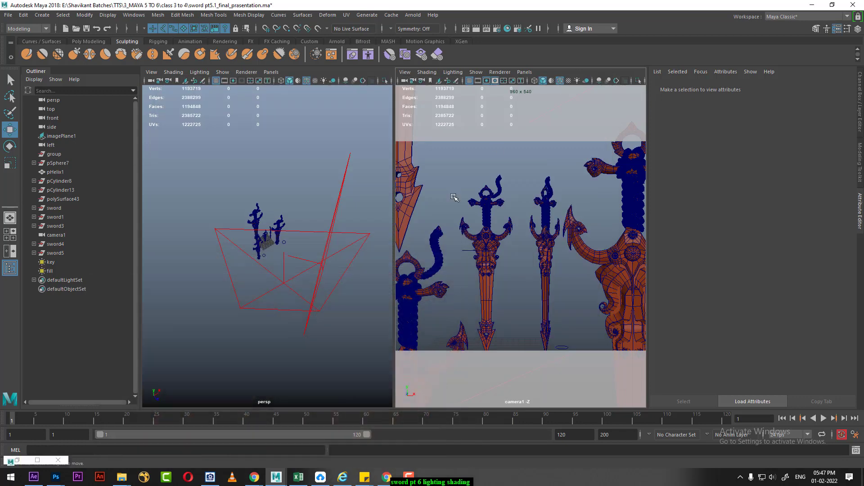
pyautogui.click(283, 286)
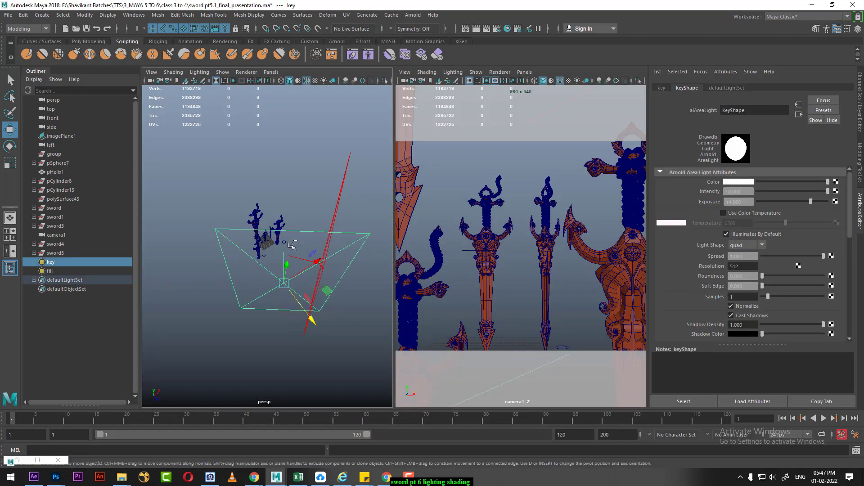
pyautogui.hotkey('ctrl', 'd')
pyautogui.click(270, 72)
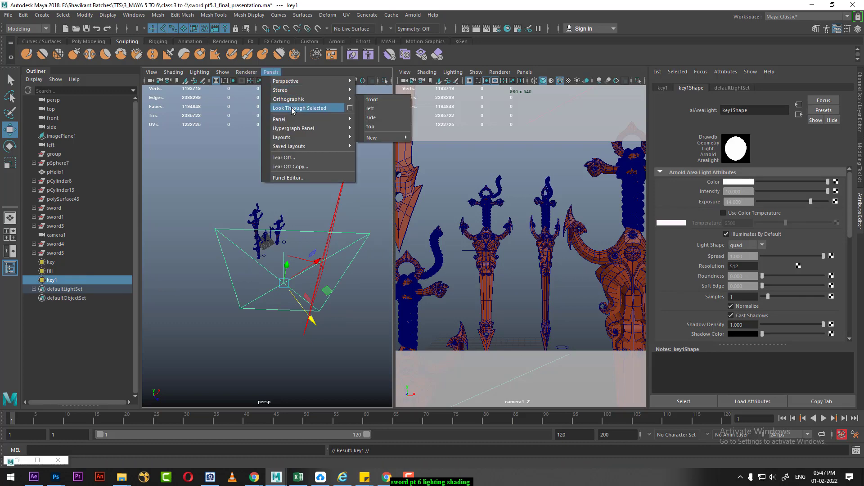
pyautogui.click(292, 114)
pyautogui.moveTo(288, 259)
pyautogui.keyDown('alt'); pyautogui.mouseDown()
pyautogui.moveTo(362, 287)
pyautogui.moveTo(256, 268)
pyautogui.moveTo(229, 279)
pyautogui.moveTo(225, 270)
pyautogui.moveTo(285, 276)
pyautogui.moveTo(240, 270)
pyautogui.moveTo(264, 270)
pyautogui.moveTo(279, 235)
pyautogui.moveTo(276, 270)
pyautogui.moveTo(284, 283)
pyautogui.mouseUp(); pyautogui.keyUp('alt')
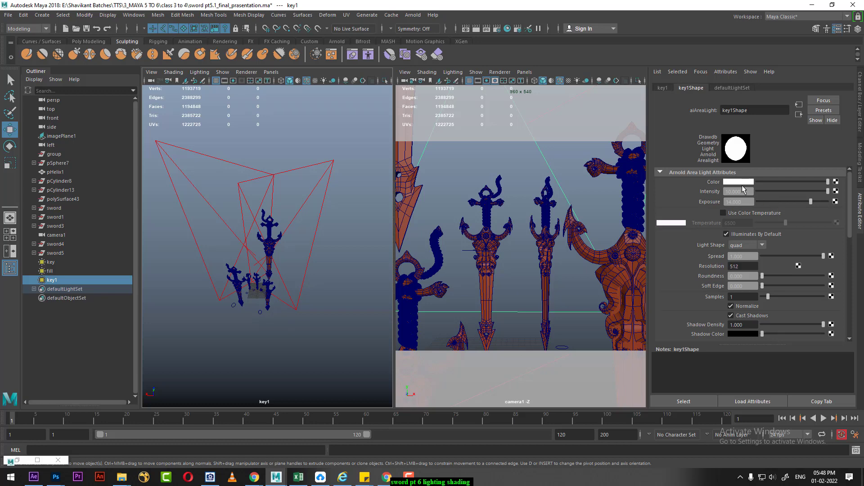
# - Tint the key1 light green and return the viewport to the perspective camera
pyautogui.click(742, 187)
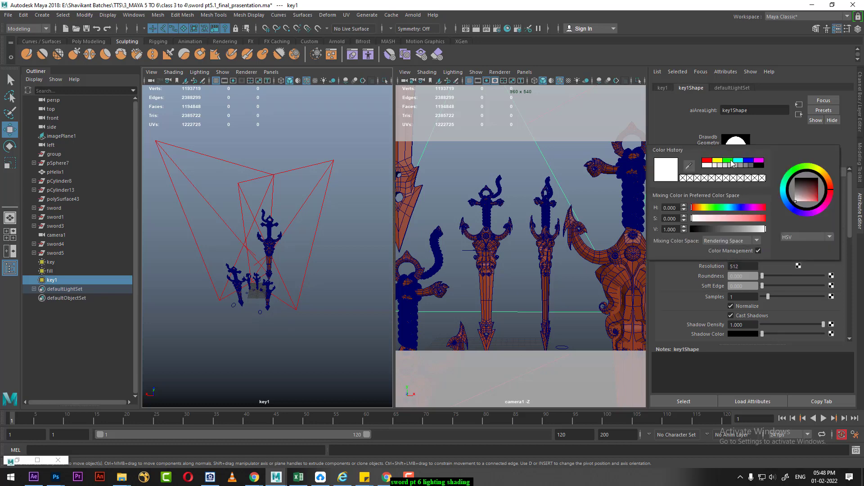
pyautogui.click(715, 163)
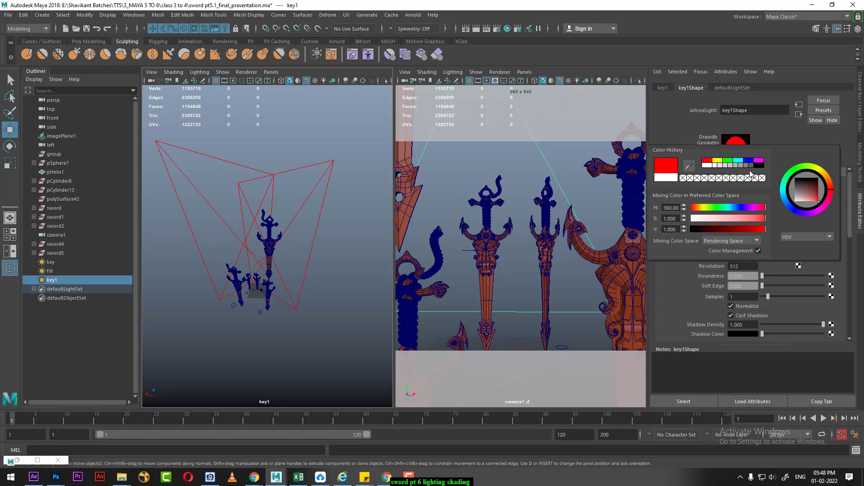
pyautogui.moveTo(816, 200); pyautogui.dragTo(814, 203)
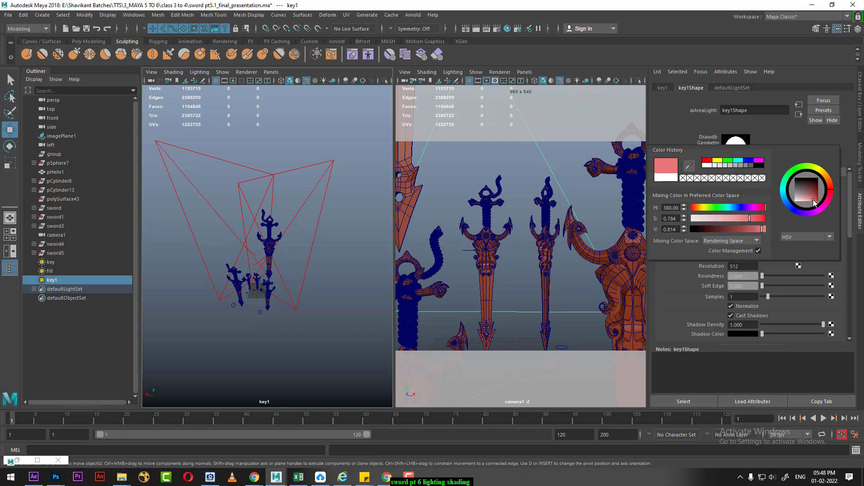
pyautogui.click(729, 161)
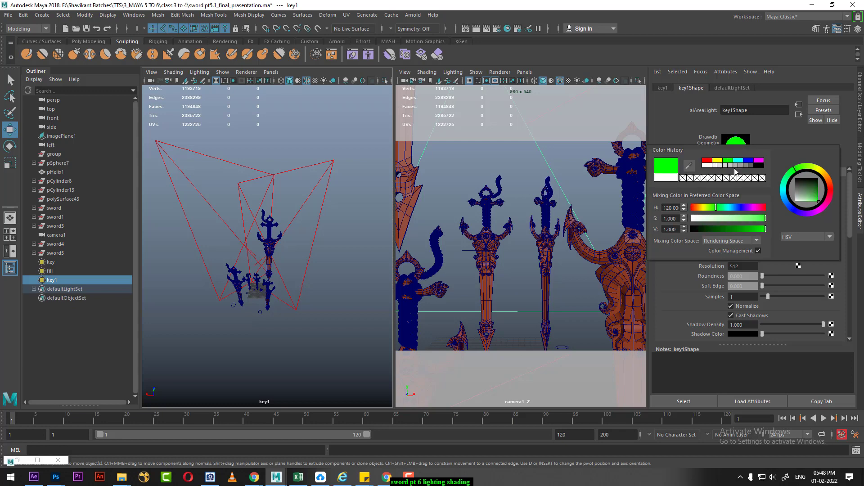
pyautogui.click(320, 289)
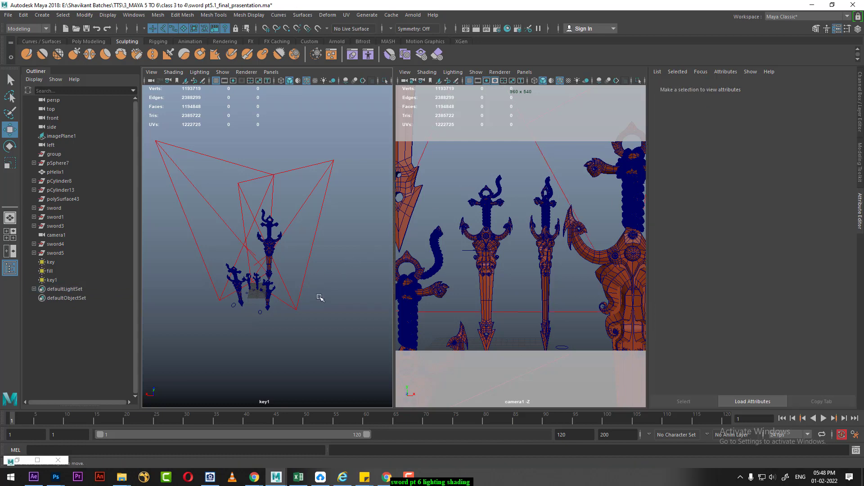
pyautogui.press('space')
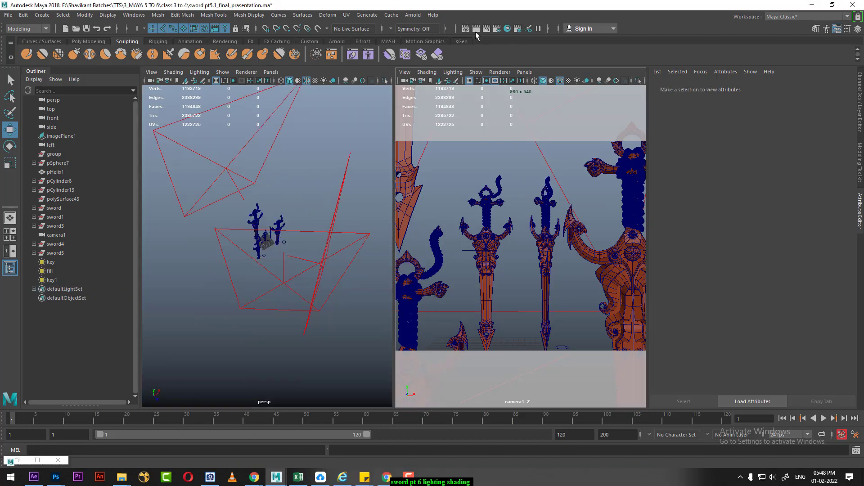
# - Render the swords with the green key1 light and nudge the render window aside
pyautogui.click(476, 29)
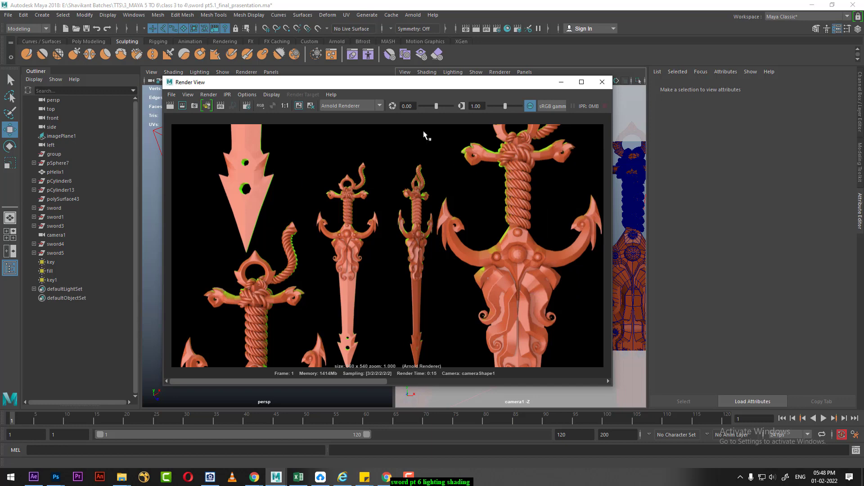
pyautogui.moveTo(404, 84); pyautogui.dragTo(425, 96)
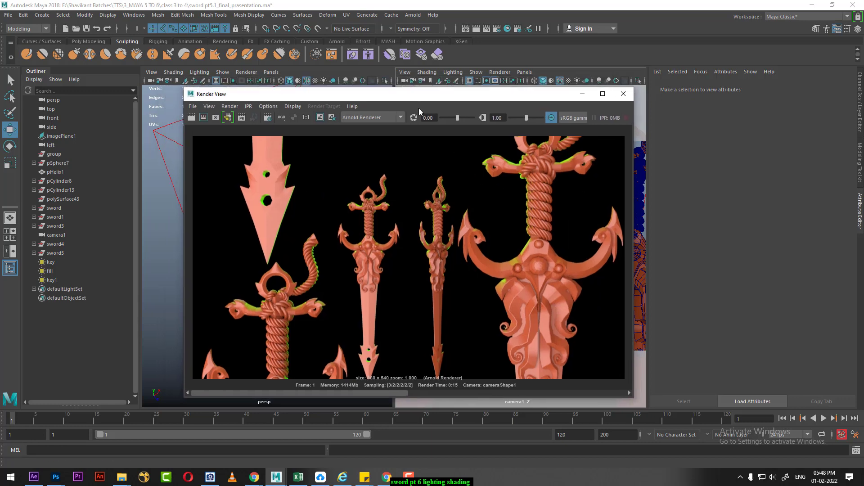
# - Rename the key1 light to rim
pyautogui.click(54, 279)
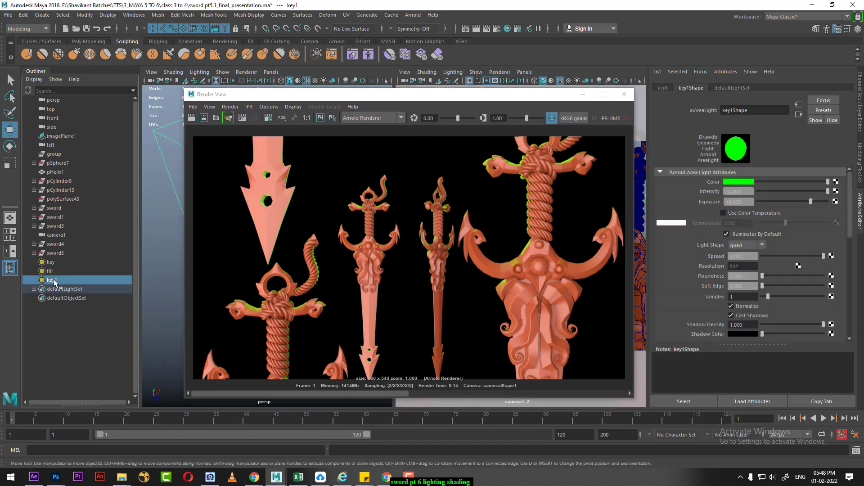
pyautogui.doubleClick(54, 279)
pyautogui.write('rim')
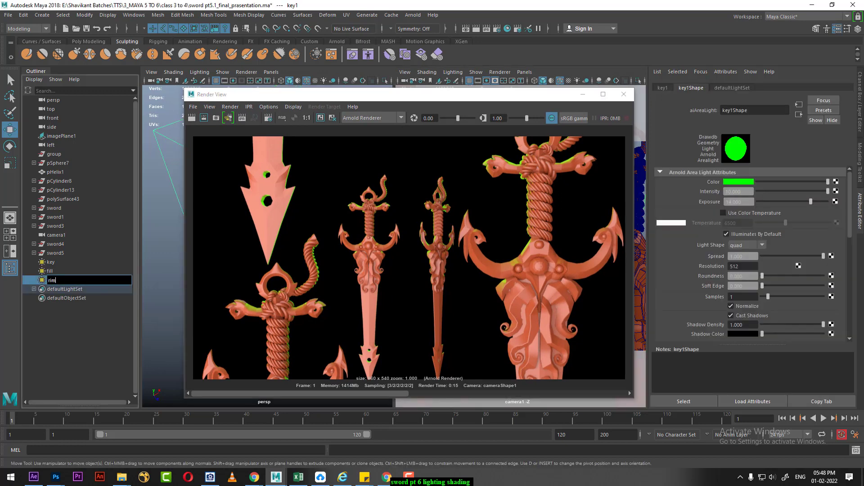
pyautogui.press('Return')
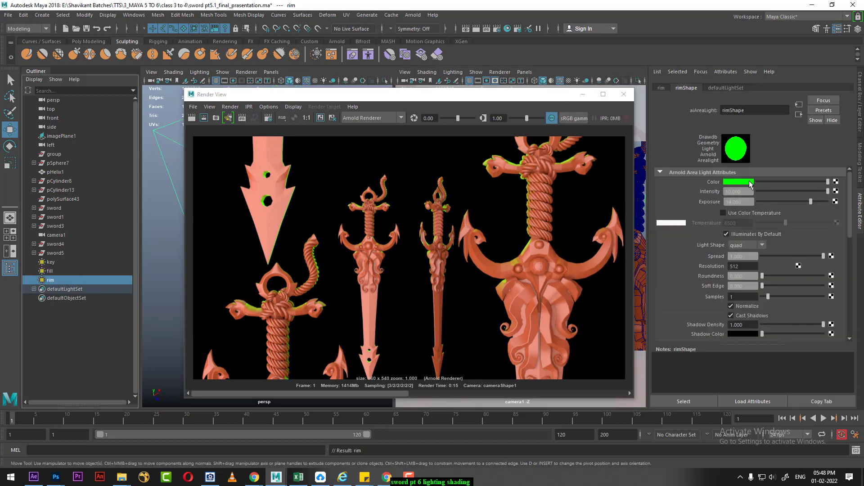
# - Make the rim light colour light blue and re-render the swords
pyautogui.click(749, 183)
pyautogui.click(748, 159)
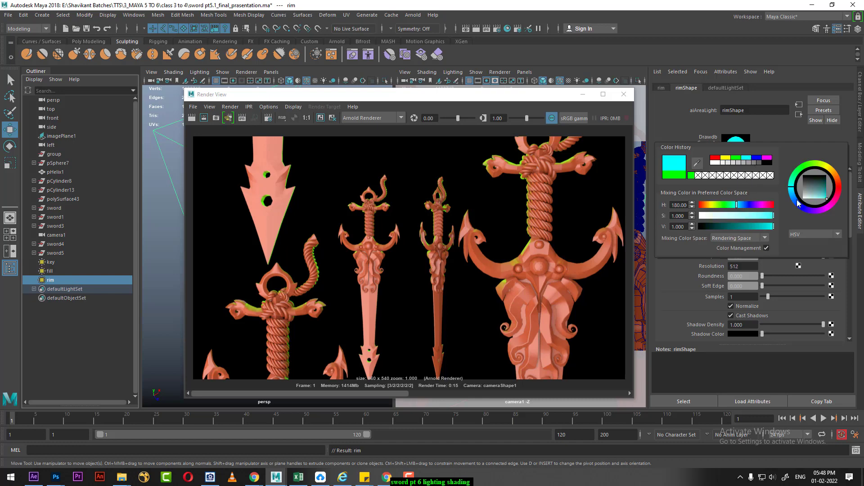
pyautogui.moveTo(797, 203); pyautogui.dragTo(794, 201)
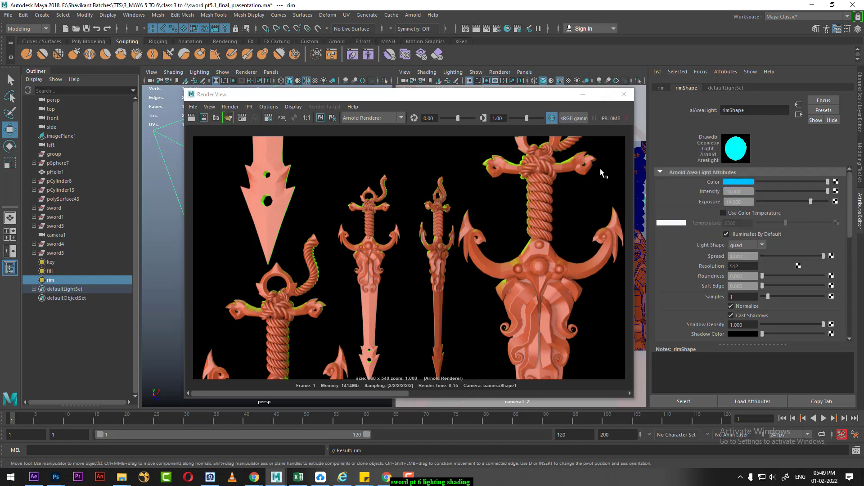
pyautogui.click(743, 179)
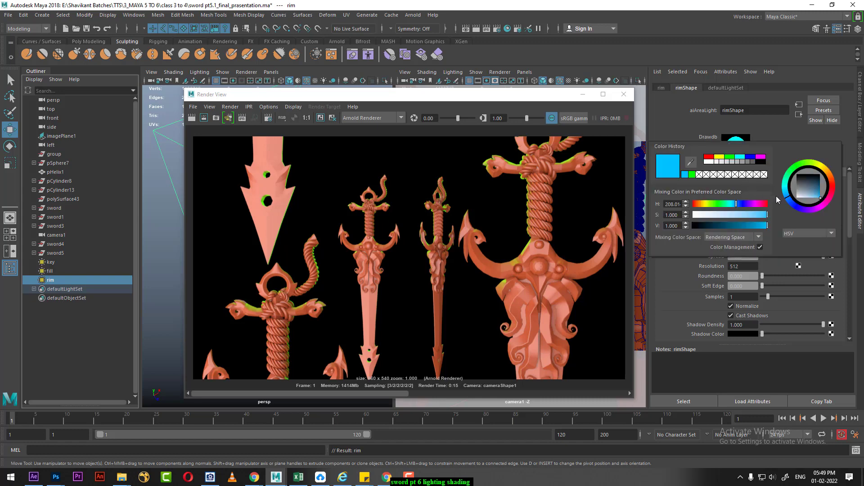
pyautogui.click(191, 120)
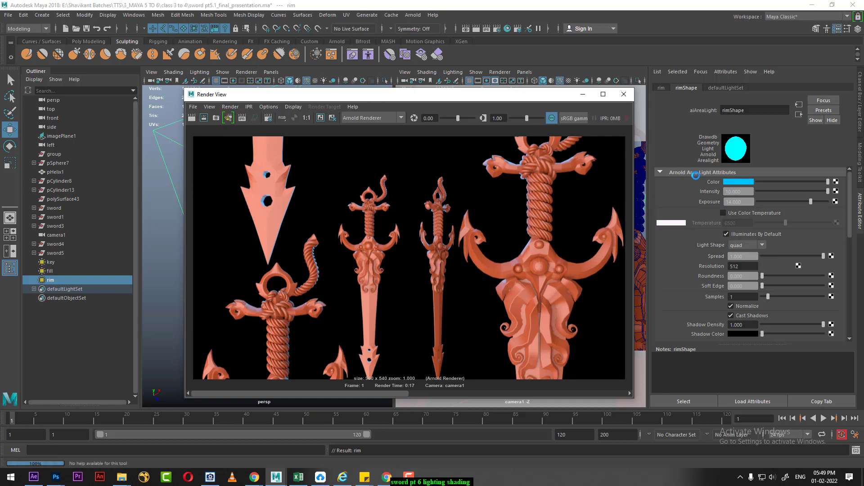
# - Close the render and zoom the perspective view in close on the left sword
pyautogui.click(623, 95)
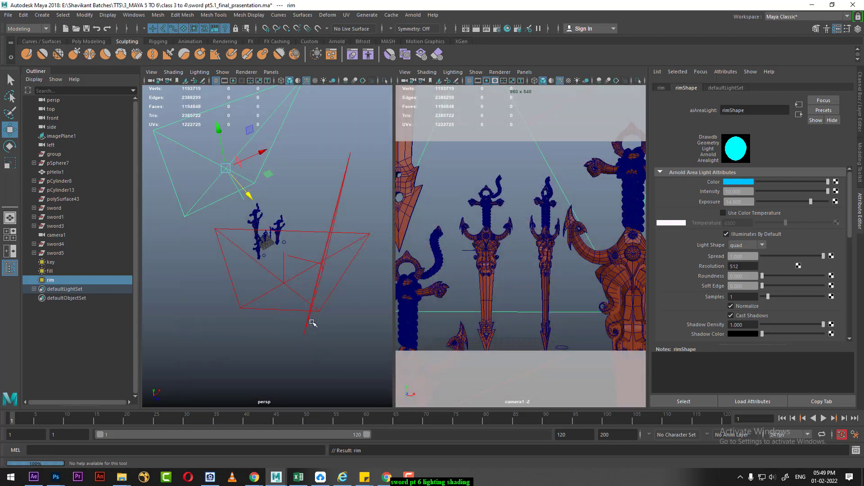
pyautogui.moveTo(313, 323)
pyautogui.keyDown('alt'); pyautogui.mouseDown()
pyautogui.moveTo(261, 303)
pyautogui.moveTo(272, 312)
pyautogui.moveTo(327, 316)
pyautogui.moveTo(276, 342)
pyautogui.moveTo(293, 308)
pyautogui.moveTo(315, 330)
pyautogui.mouseUp(); pyautogui.keyUp('alt')
pyautogui.click(306, 299)
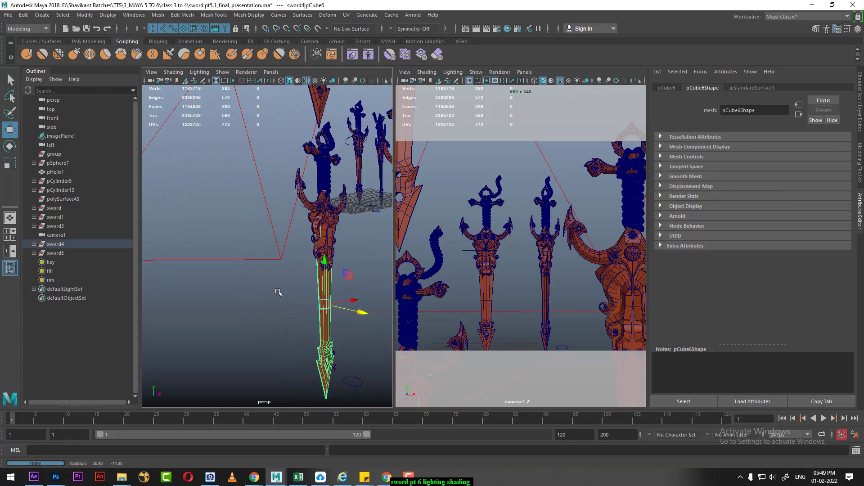
pyautogui.moveTo(306, 299)
pyautogui.keyDown('alt'); pyautogui.mouseDown(button='right')
pyautogui.moveTo(284, 293)
pyautogui.moveTo(303, 287)
pyautogui.moveTo(329, 366)
pyautogui.moveTo(270, 293)
pyautogui.mouseUp(button='right'); pyautogui.keyUp('alt')
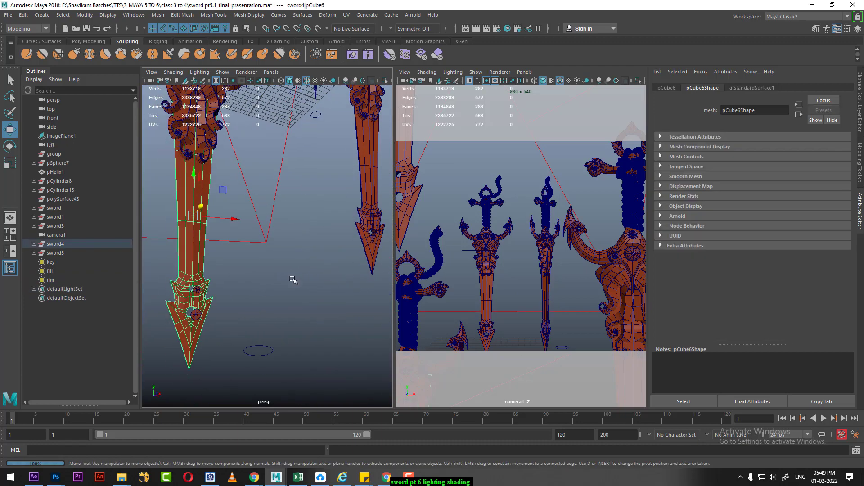
# - Inspect the left sword's lower blade, selecting the small cylinder in its hole and the blade mesh
pyautogui.moveTo(270, 292)
pyautogui.keyDown('alt'); pyautogui.mouseDown(button='middle')
pyautogui.moveTo(279, 312)
pyautogui.moveTo(241, 280)
pyautogui.mouseUp(button='middle'); pyautogui.keyUp('alt')
pyautogui.click(220, 276)
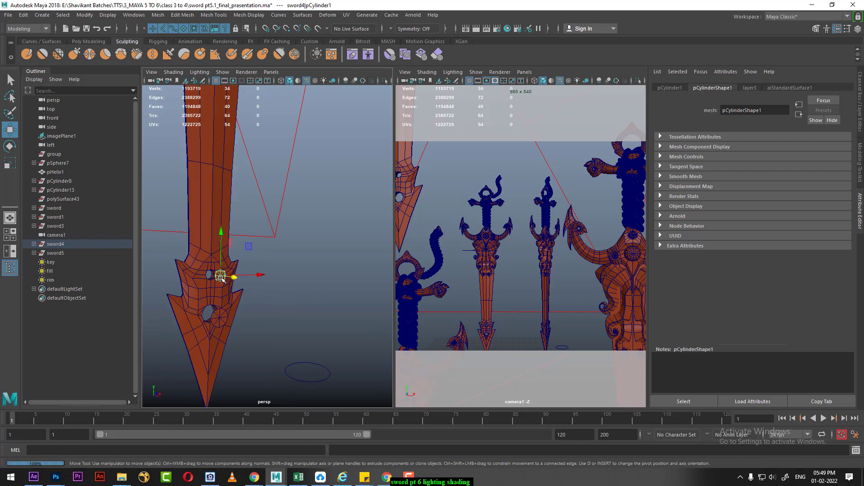
pyautogui.click(227, 319)
pyautogui.click(245, 288)
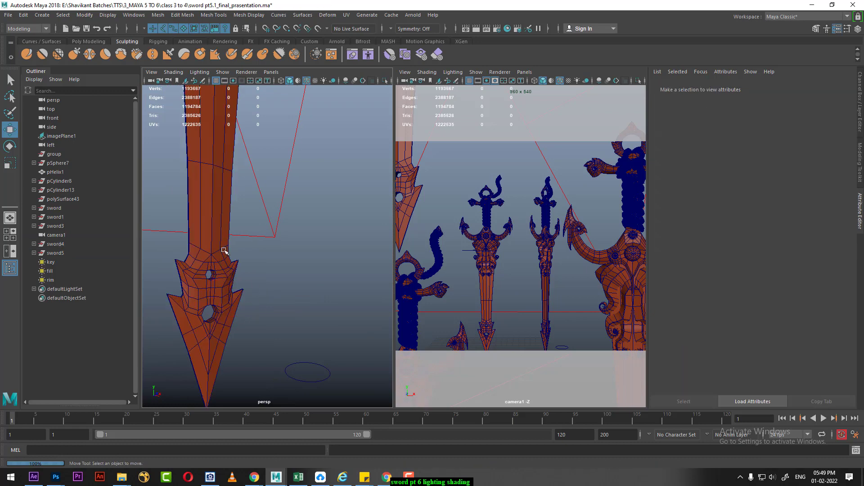
pyautogui.click(226, 252)
pyautogui.scroll(-5, 266, 294)
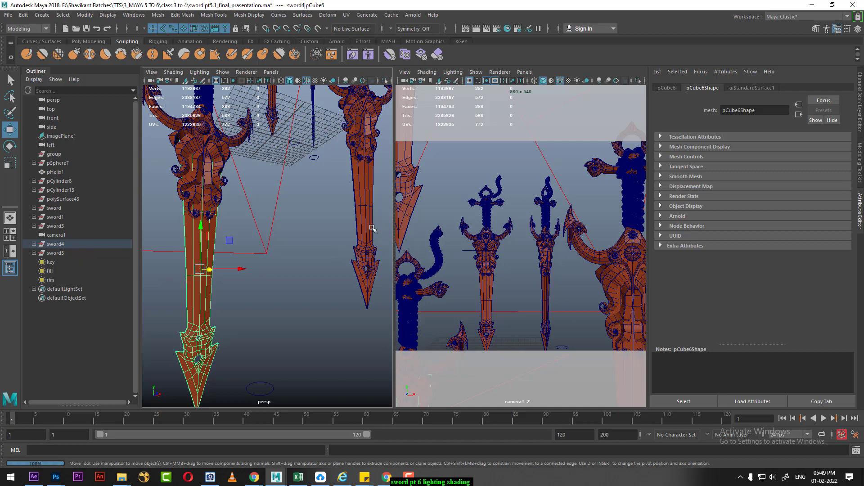
# - Check the right-hand sword and pCylinder1, clear the selection, and zoom out to show several swords
pyautogui.click(369, 227)
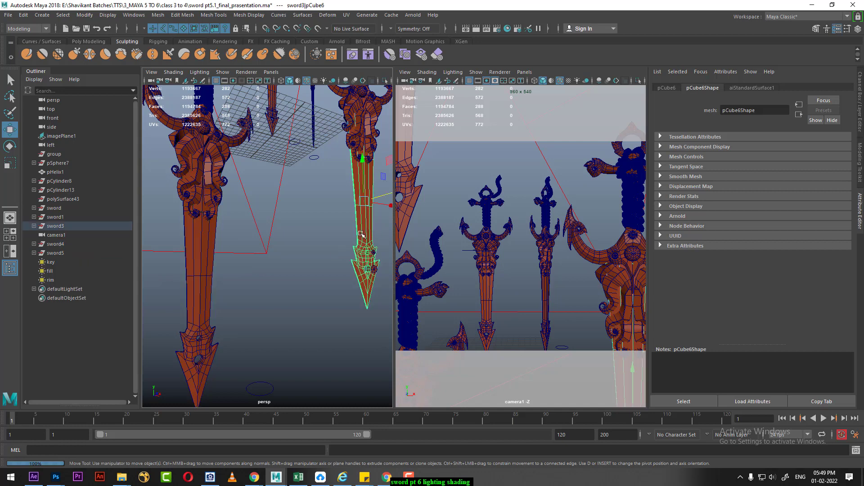
pyautogui.scroll(-5, 325, 316)
pyautogui.scroll(5, 314, 303)
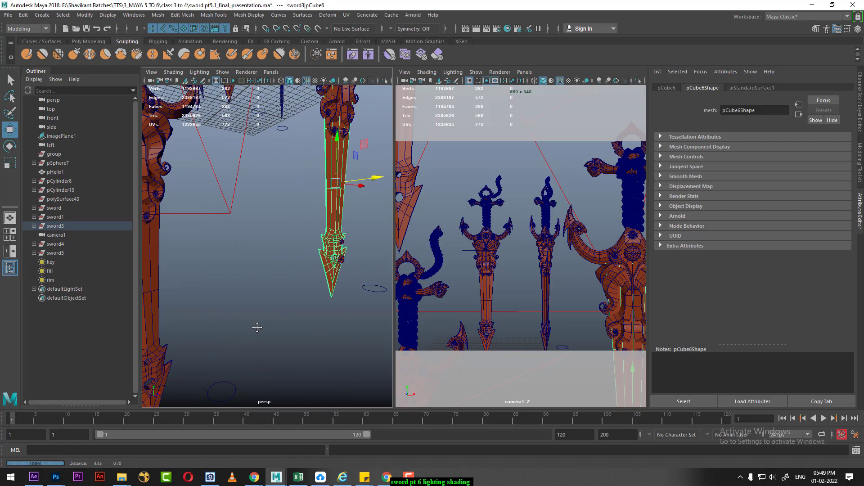
pyautogui.scroll(3, 306, 292)
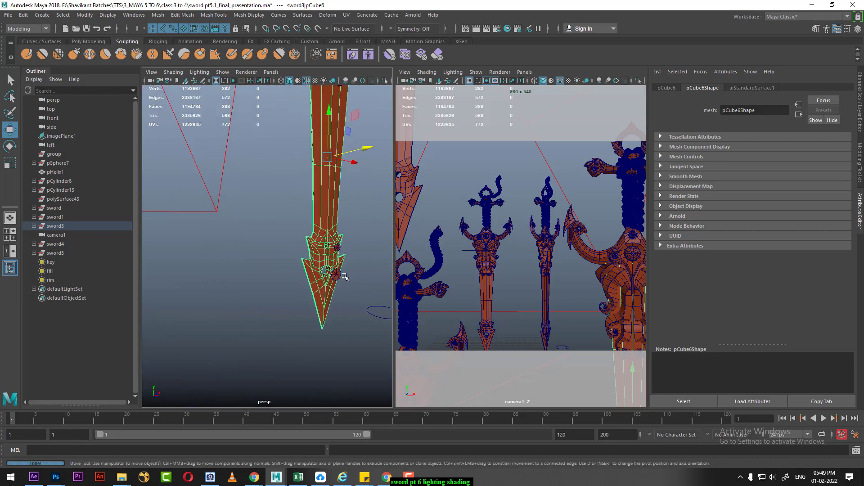
pyautogui.click(341, 260)
pyautogui.click(343, 265)
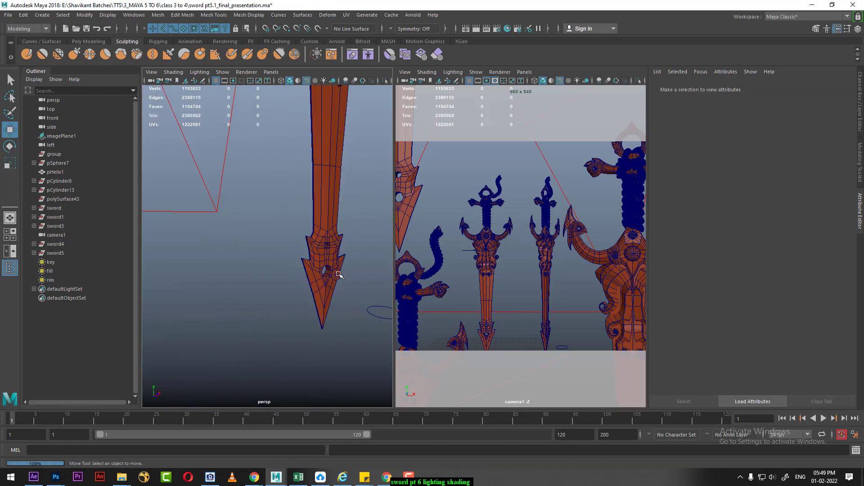
pyautogui.click(347, 283)
pyautogui.scroll(-5, 335, 342)
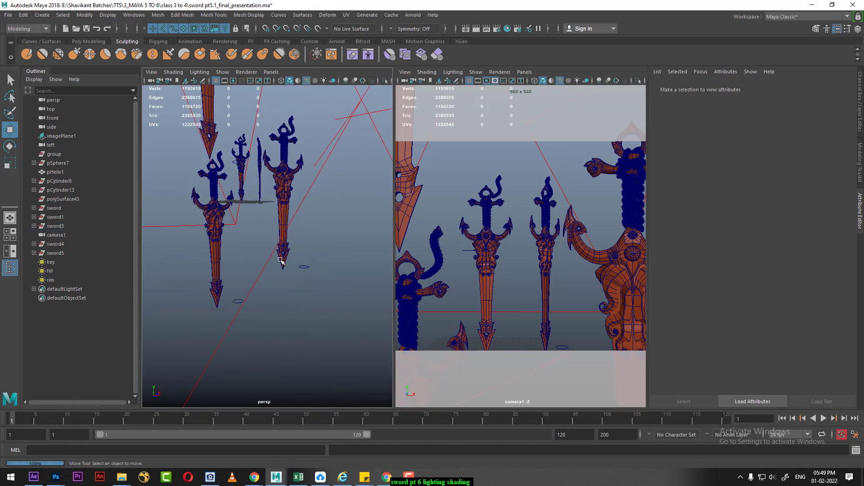
pyautogui.moveTo(279, 260)
pyautogui.keyDown('alt'); pyautogui.mouseDown()
pyautogui.moveTo(260, 285)
pyautogui.moveTo(282, 309)
pyautogui.mouseUp(); pyautogui.keyUp('alt')
pyautogui.scroll(2, 279, 307)
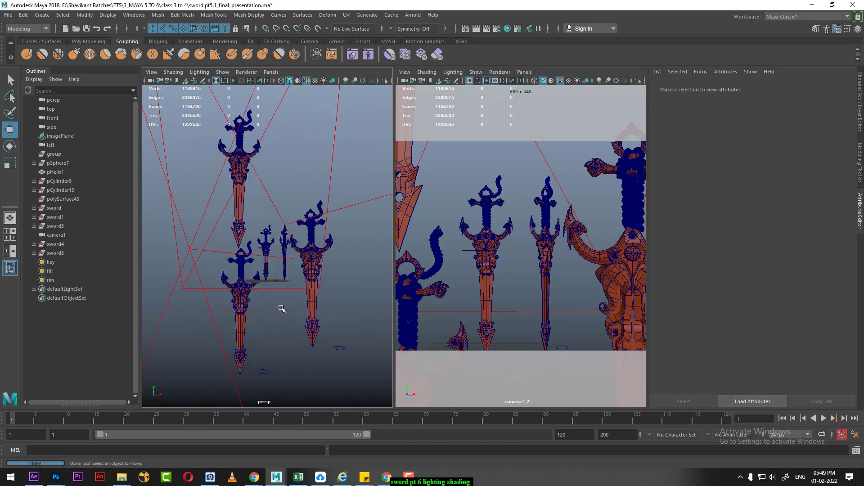
# - Move the ACDSee sword reference image to the left screen edge and reframe the swords in perspective
pyautogui.click(408, 477)
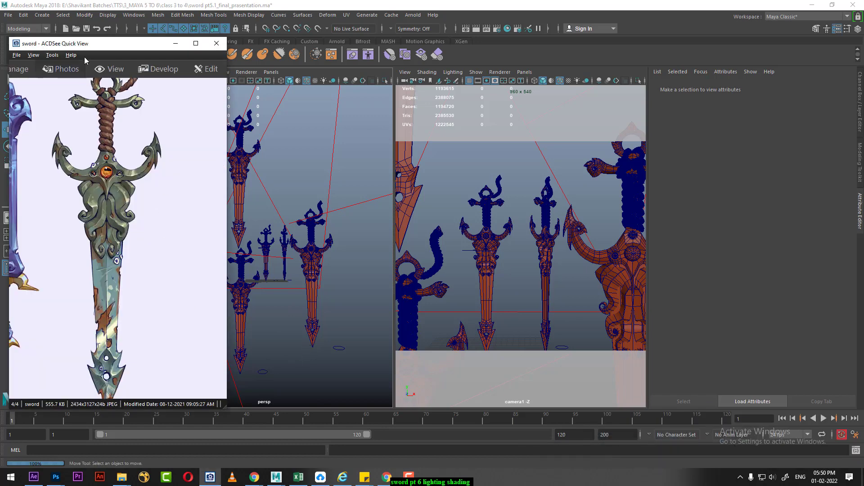
pyautogui.moveTo(102, 45); pyautogui.dragTo(91, 43)
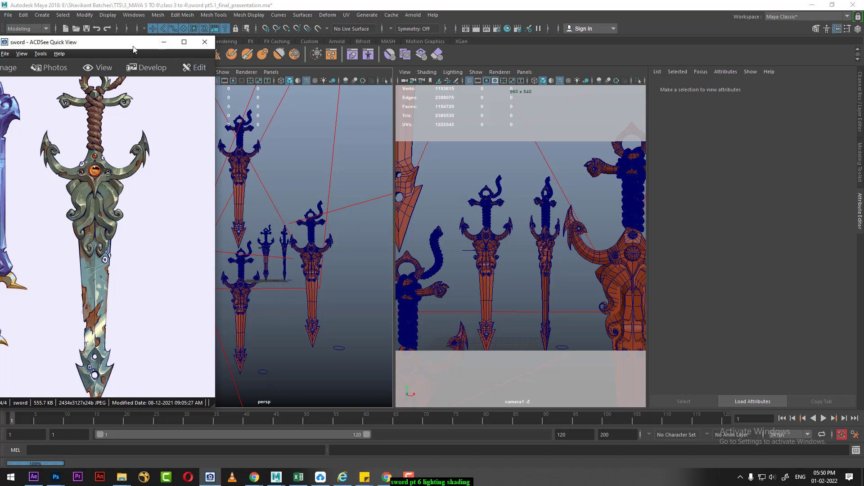
pyautogui.moveTo(132, 43); pyautogui.dragTo(107, 45)
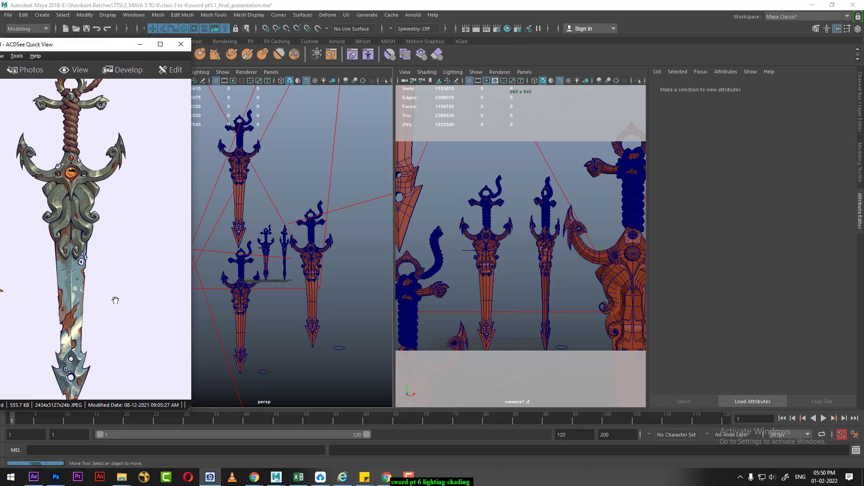
pyautogui.keyDown('alt'); pyautogui.moveTo(293, 330); pyautogui.dragTo(316, 302, button='middle'); pyautogui.keyUp('alt')
pyautogui.keyDown('alt'); pyautogui.moveTo(316, 303); pyautogui.dragTo(287, 306); pyautogui.keyUp('alt')
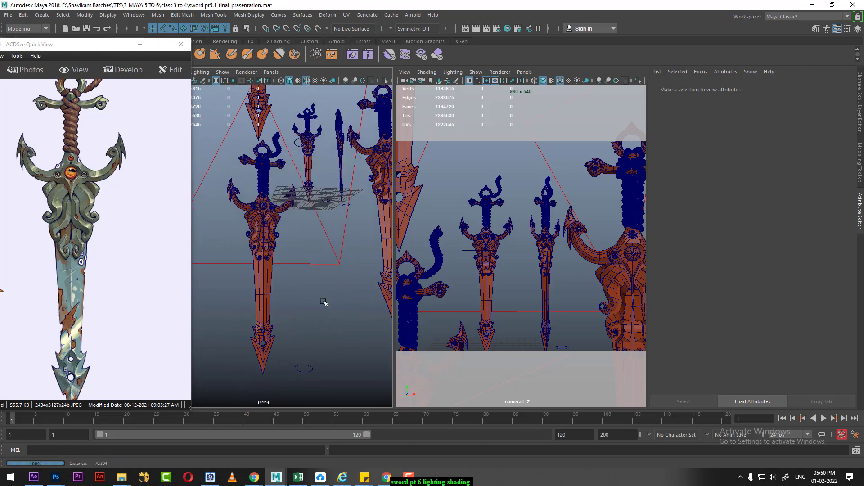
# - Select the sword5 blade, reframing the perspective view around the swords
pyautogui.click(263, 296)
pyautogui.moveTo(258, 288)
pyautogui.keyDown('alt'); pyautogui.mouseDown(button='middle')
pyautogui.moveTo(288, 279)
pyautogui.moveTo(260, 252)
pyautogui.mouseUp(button='middle'); pyautogui.keyUp('alt')
pyautogui.click(331, 270)
pyautogui.click(243, 255)
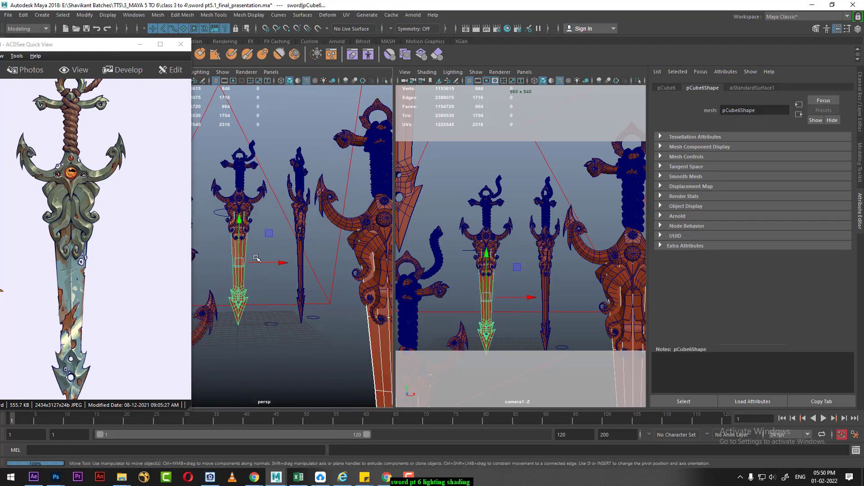
pyautogui.click(303, 284)
pyautogui.keyDown('alt'); pyautogui.moveTo(303, 285); pyautogui.dragTo(271, 269, button='right'); pyautogui.keyUp('alt')
pyautogui.moveTo(271, 268)
pyautogui.keyDown('alt'); pyautogui.mouseDown(button='middle')
pyautogui.moveTo(262, 201)
pyautogui.moveTo(231, 283)
pyautogui.mouseUp(button='middle'); pyautogui.keyUp('alt')
pyautogui.click(263, 202)
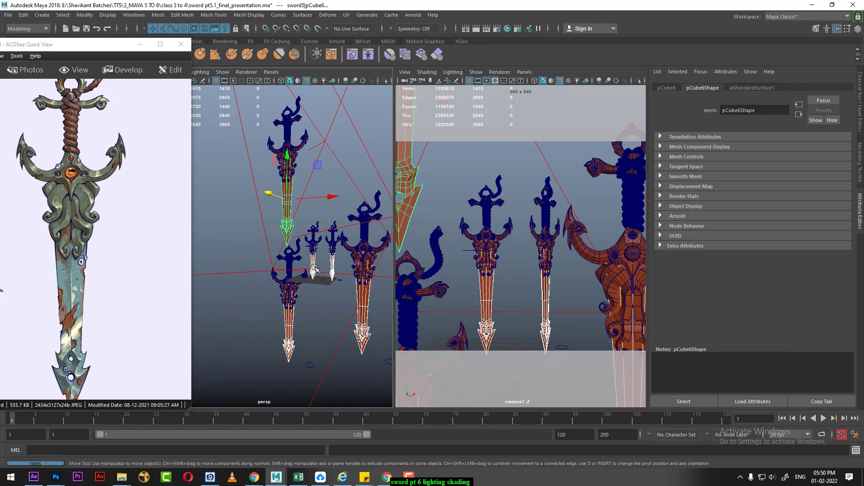
pyautogui.keyDown('alt'); pyautogui.moveTo(294, 249); pyautogui.dragTo(320, 291, button='right'); pyautogui.keyUp('alt')
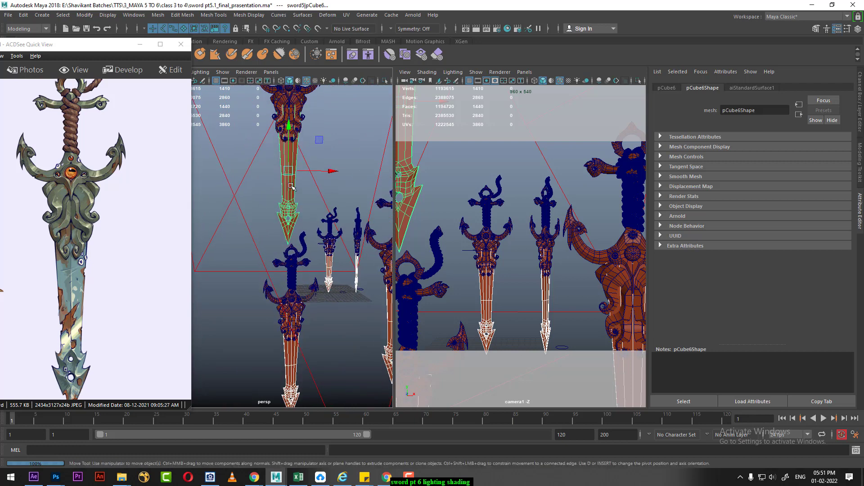
# - Assign a new aiStandardSurface material to the blade and name it metal1
pyautogui.moveTo(291, 185); pyautogui.dragTo(308, 406, button='right')
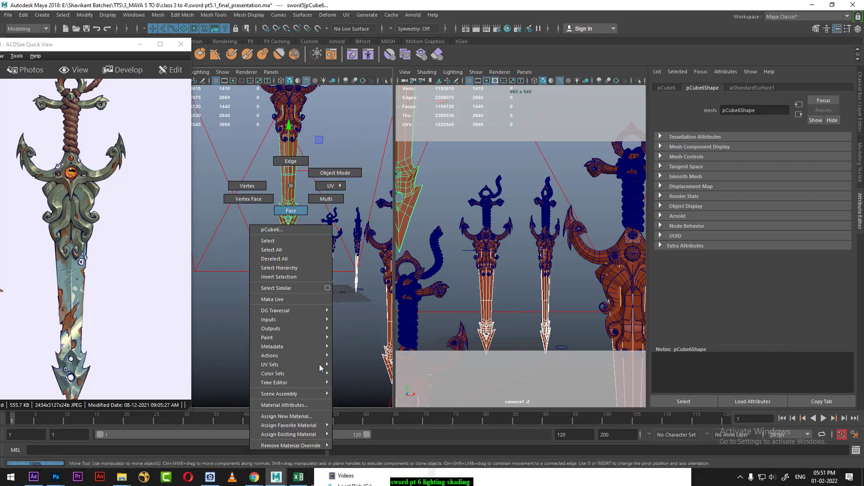
pyautogui.click(304, 416)
pyautogui.click(315, 231)
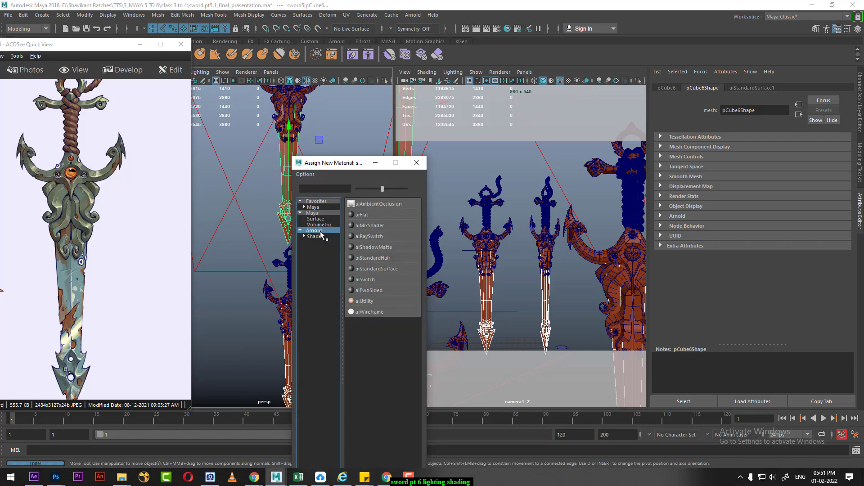
pyautogui.click(382, 269)
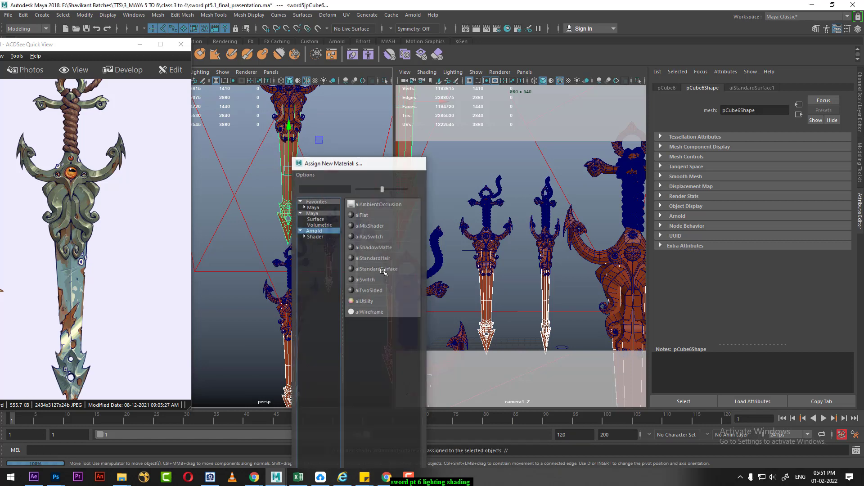
pyautogui.click(775, 111)
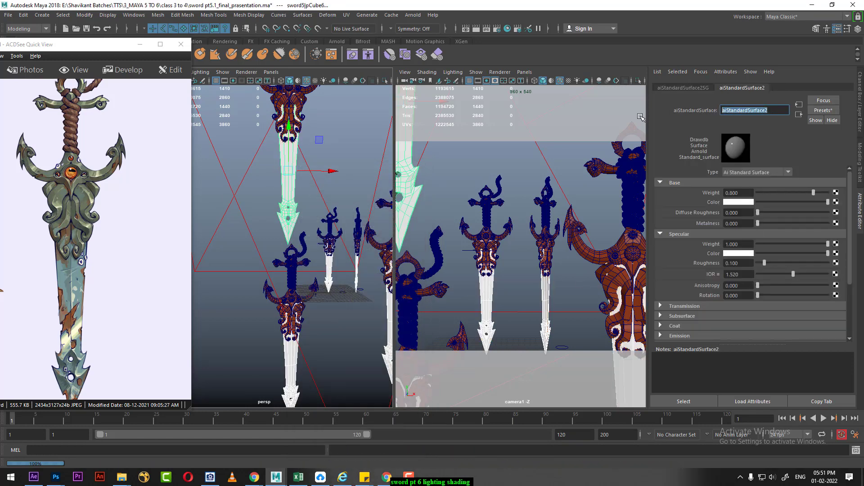
pyautogui.write('metal')
pyautogui.write('1')
pyautogui.press('Return')
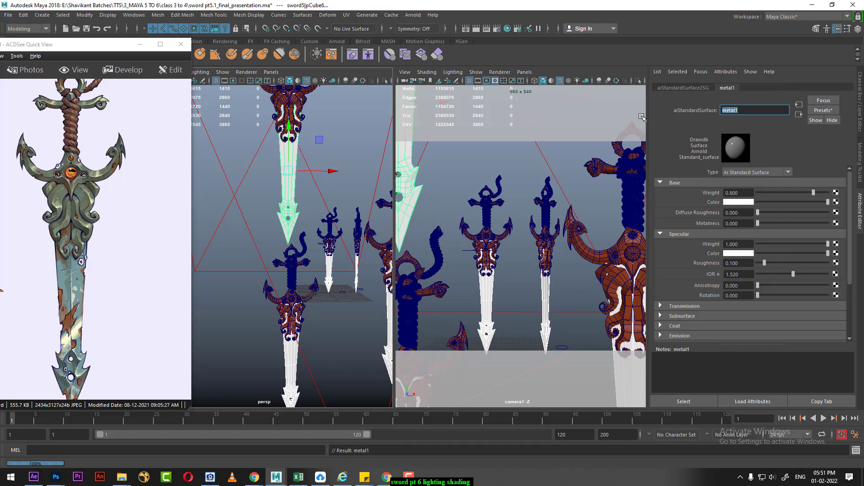
pyautogui.click(823, 110)
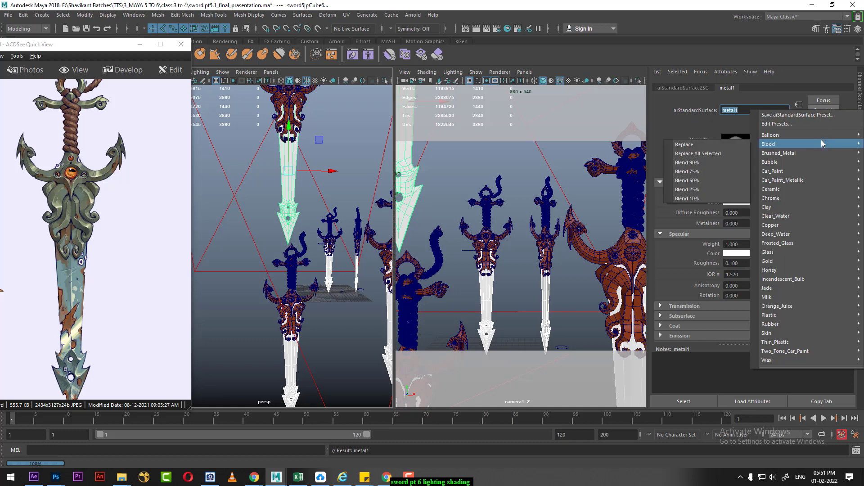
pyautogui.moveTo(803, 225)
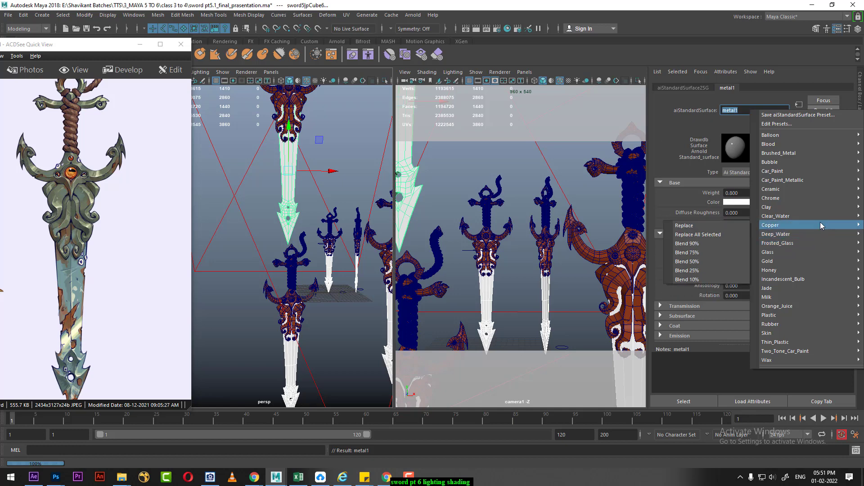
# - Apply the Copper preset to metal1 and set its base colour to greyish blue
pyautogui.click(696, 226)
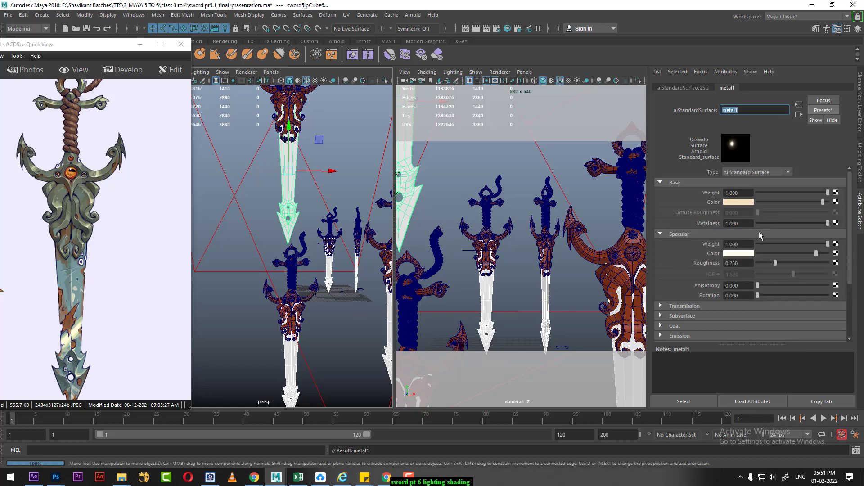
pyautogui.click(748, 204)
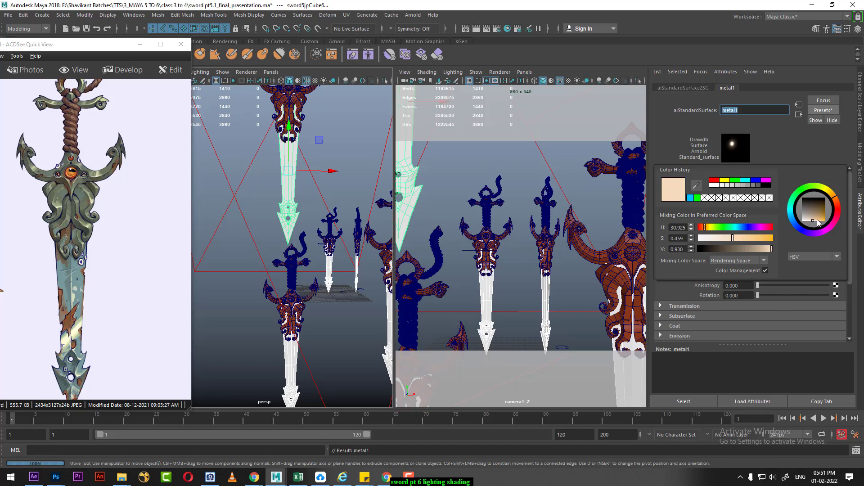
pyautogui.moveTo(795, 226); pyautogui.dragTo(807, 227)
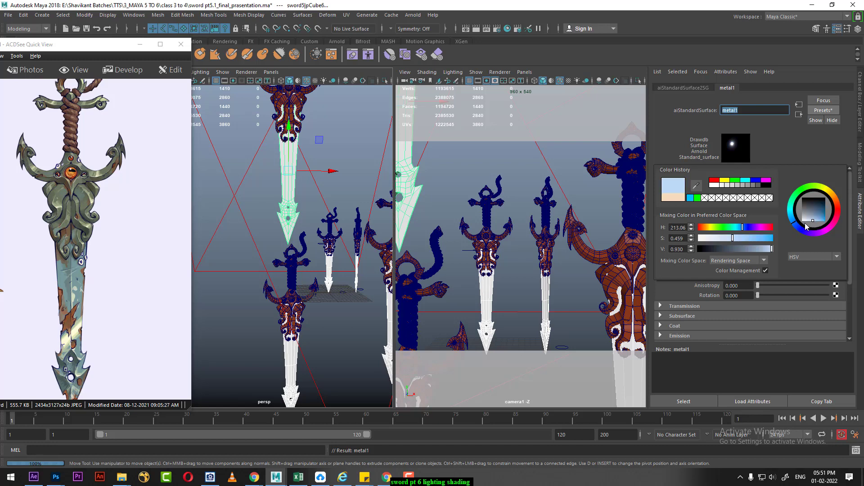
pyautogui.click(814, 219)
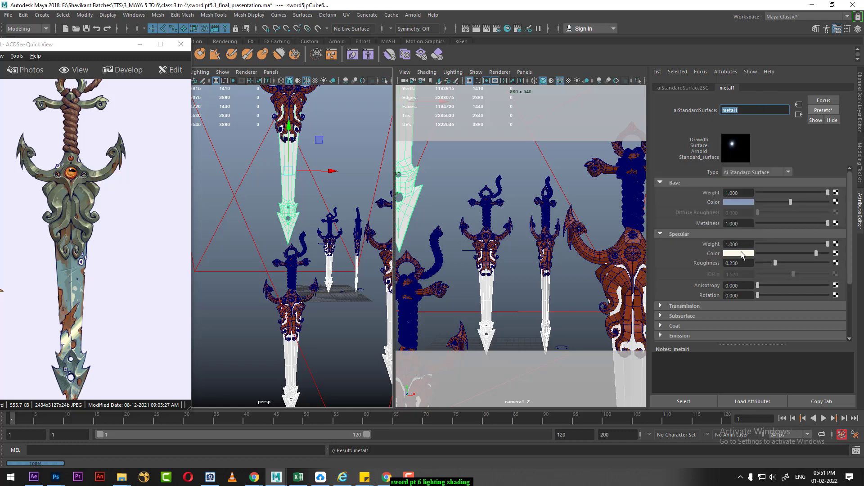
# - Set metal1's specular colour to a lighter blue and render the current frame
pyautogui.click(742, 255)
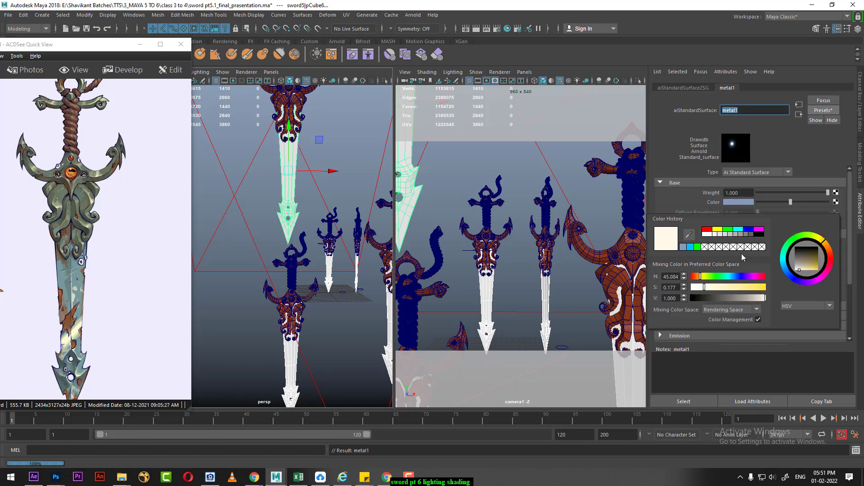
pyautogui.click(685, 246)
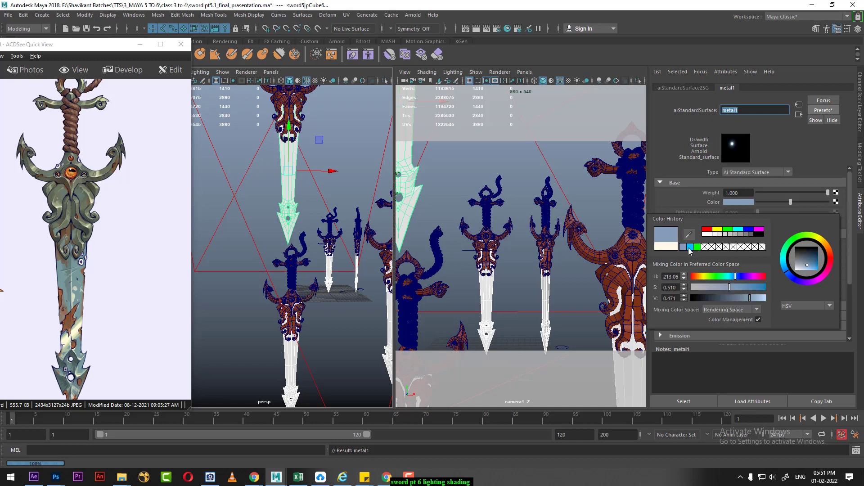
pyautogui.moveTo(752, 286); pyautogui.dragTo(717, 288)
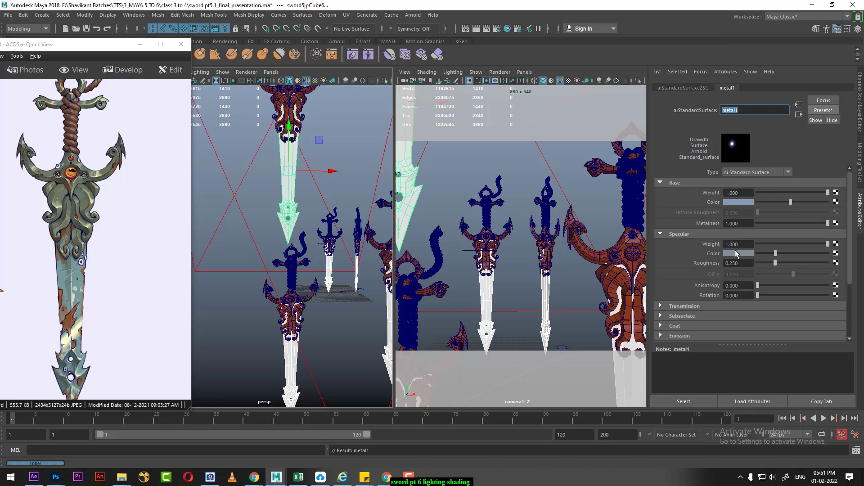
pyautogui.click(737, 255)
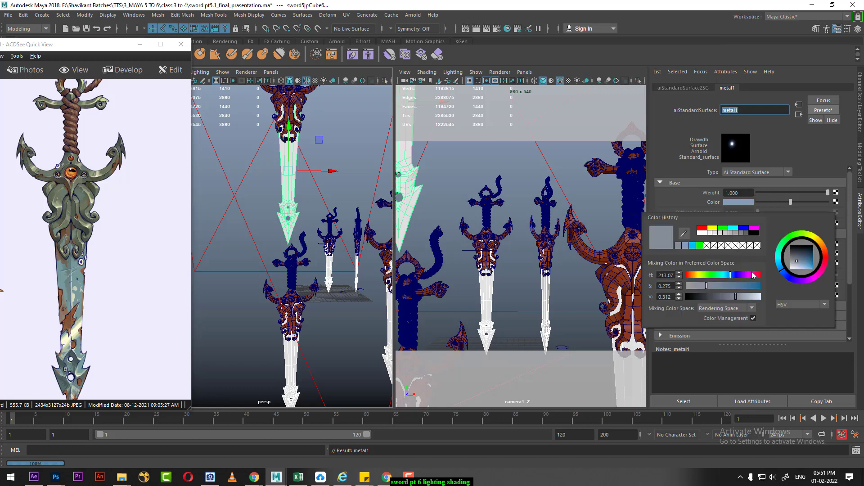
pyautogui.moveTo(793, 268); pyautogui.dragTo(797, 269)
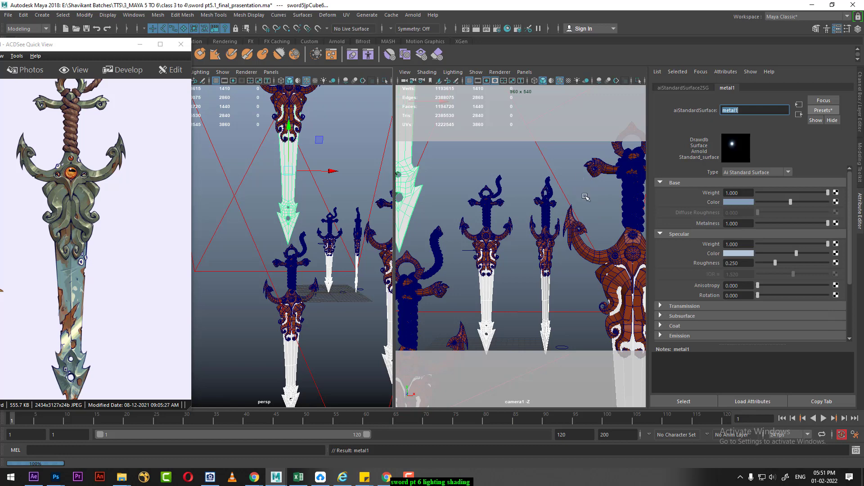
pyautogui.click(565, 117)
pyautogui.click(476, 28)
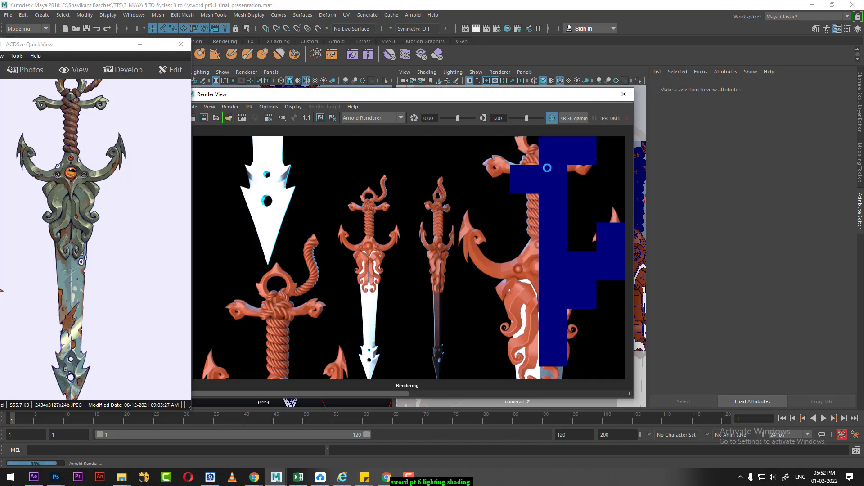
# - Raise metal1's specular roughness from 0.250 to about 0.545 and re-render the swords
pyautogui.click(582, 94)
pyautogui.click(492, 289)
pyautogui.rightClick(489, 218)
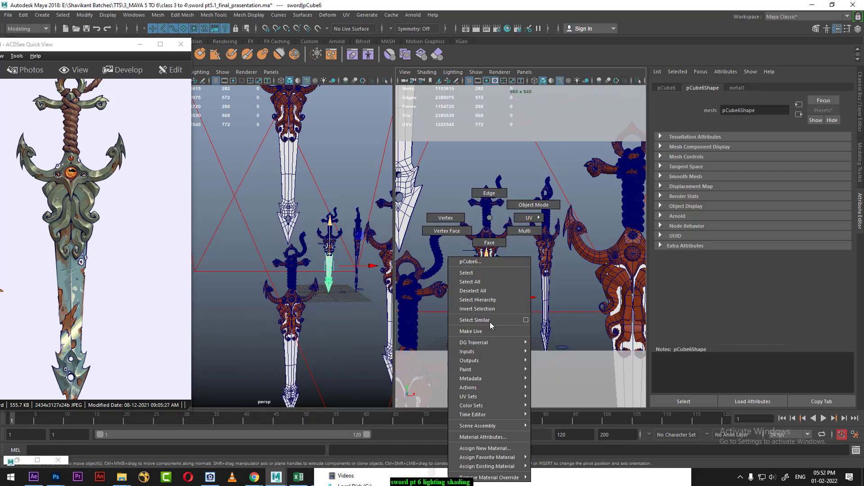
pyautogui.click(491, 439)
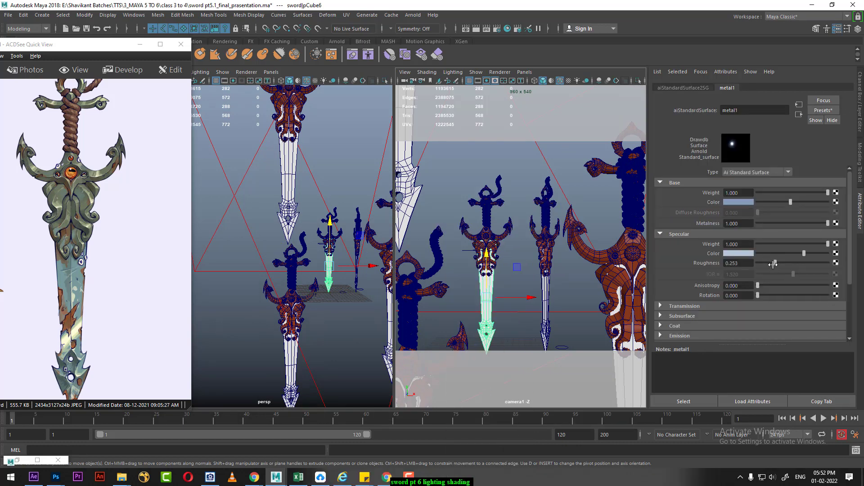
pyautogui.moveTo(772, 265); pyautogui.dragTo(794, 264)
pyautogui.click(468, 34)
pyautogui.moveTo(404, 95); pyautogui.dragTo(560, 91)
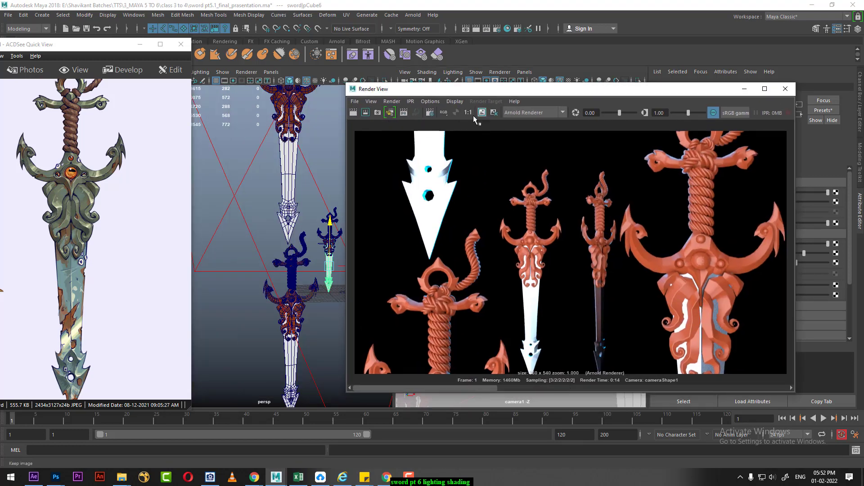
# - Re-render the swords with the rougher metal1 blades, hide the render, and move the concept image bottom-left
pyautogui.click(353, 113)
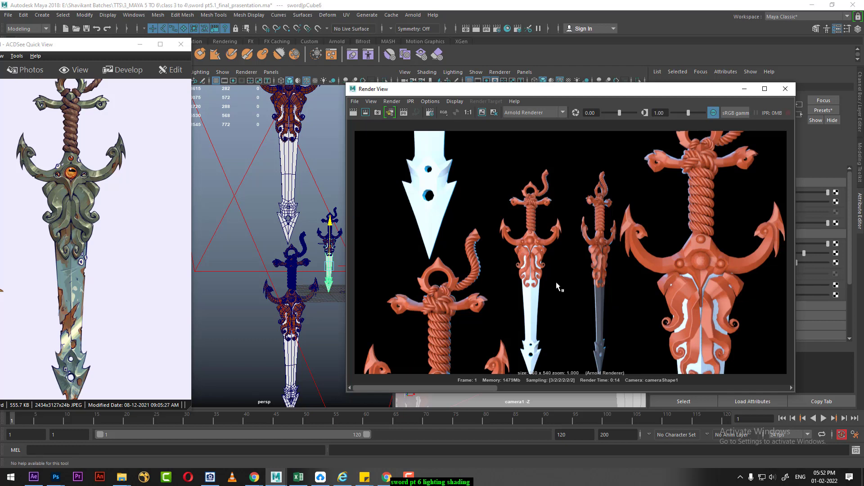
pyautogui.click(744, 89)
pyautogui.moveTo(90, 44); pyautogui.dragTo(81, 290)
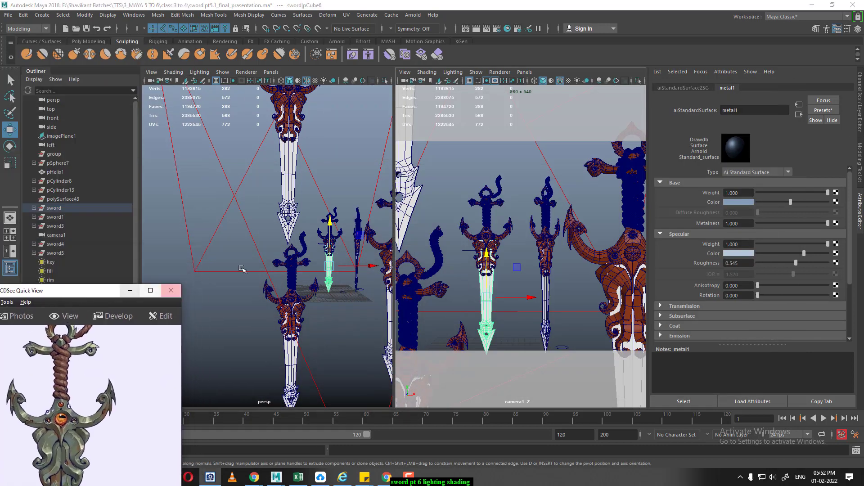
# - Make layer1's concept art visible and orbit toward the swords and image card
pyautogui.click(857, 29)
pyautogui.click(658, 291)
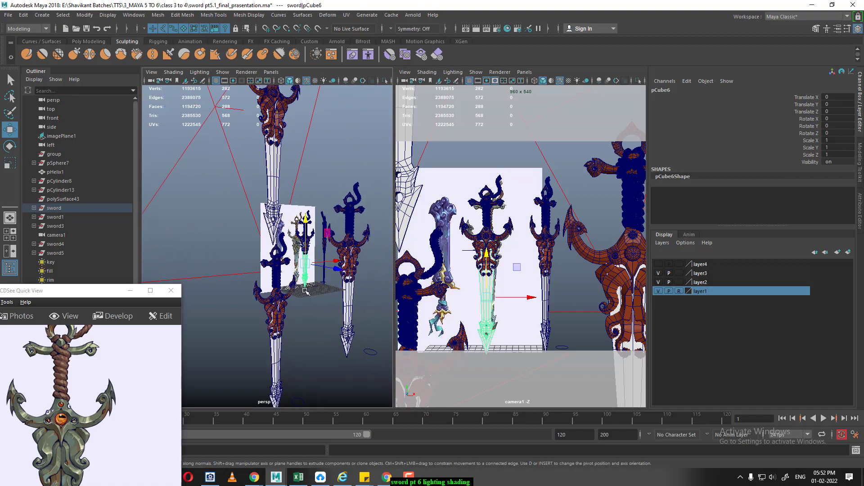
pyautogui.scroll(5, 297, 292)
pyautogui.keyDown('alt'); pyautogui.moveTo(297, 293); pyautogui.dragTo(149, 290); pyautogui.keyUp('alt')
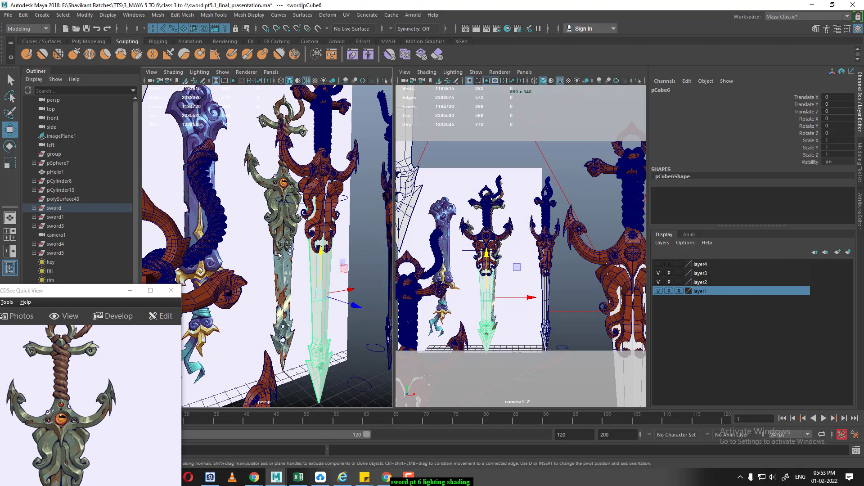
pyautogui.click(131, 290)
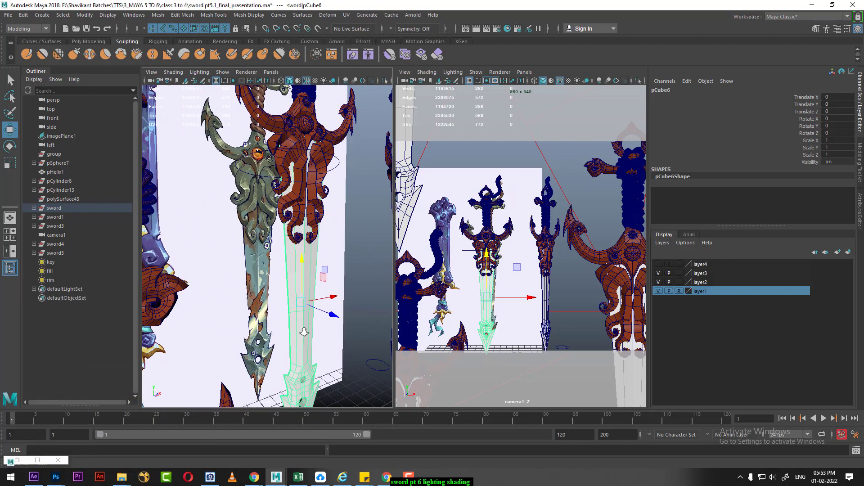
pyautogui.scroll(5, 270, 225)
# - Sample metal1's base colour (grey-blue) and specular colour (light green-grey) from the reference blade
pyautogui.rightClick(304, 218)
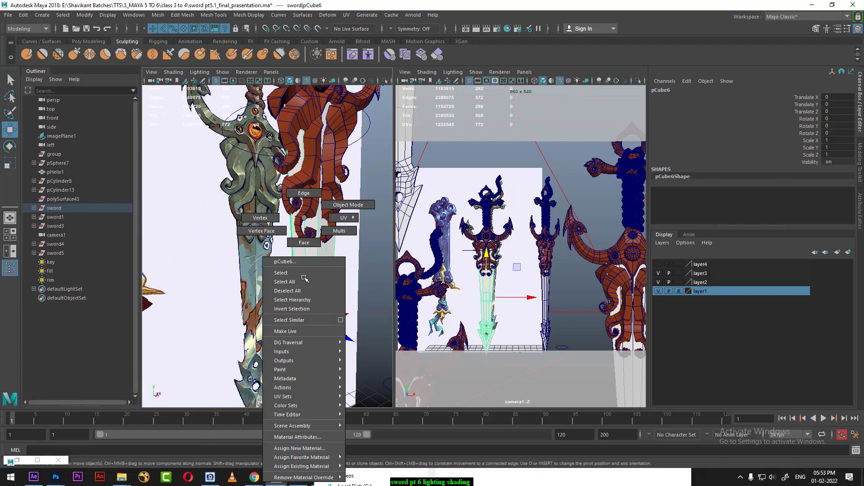
pyautogui.click(311, 437)
pyautogui.moveTo(310, 218); pyautogui.dragTo(310, 444, button='right')
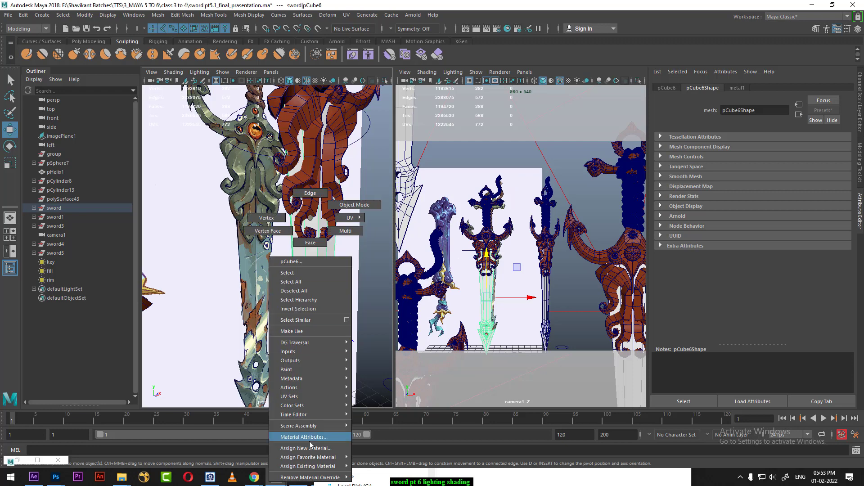
pyautogui.click(310, 437)
pyautogui.scroll(3, 291, 274)
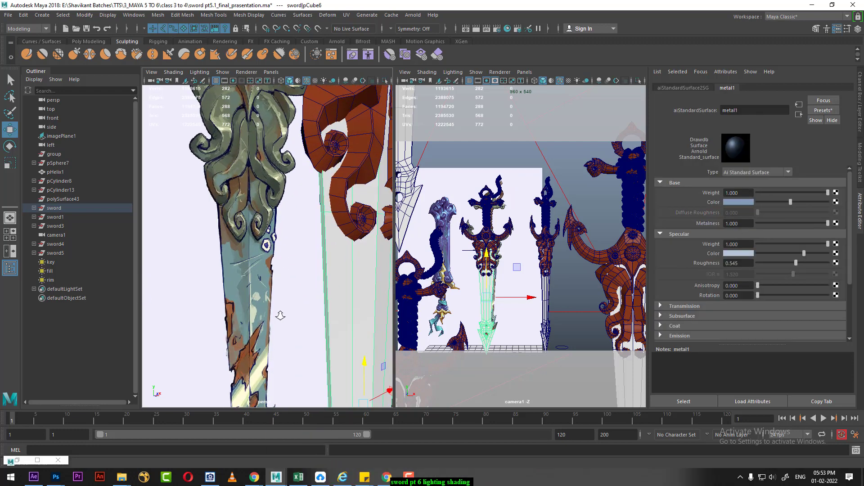
pyautogui.click(733, 203)
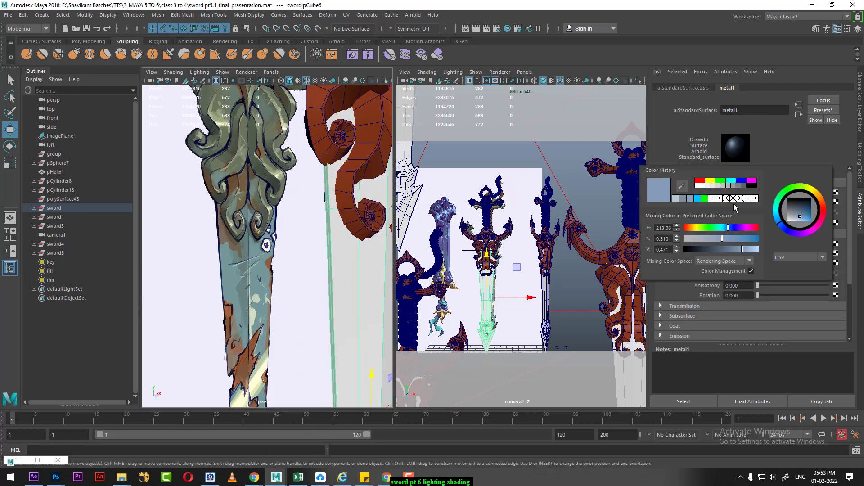
pyautogui.click(685, 186)
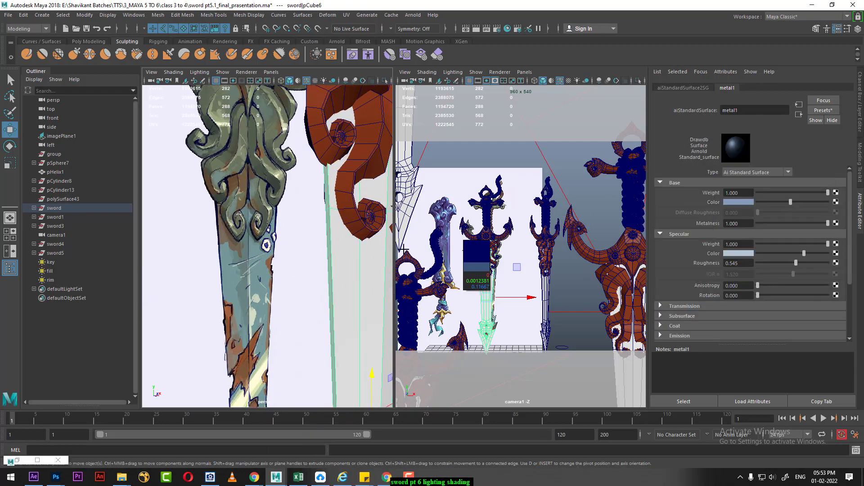
pyautogui.click(242, 291)
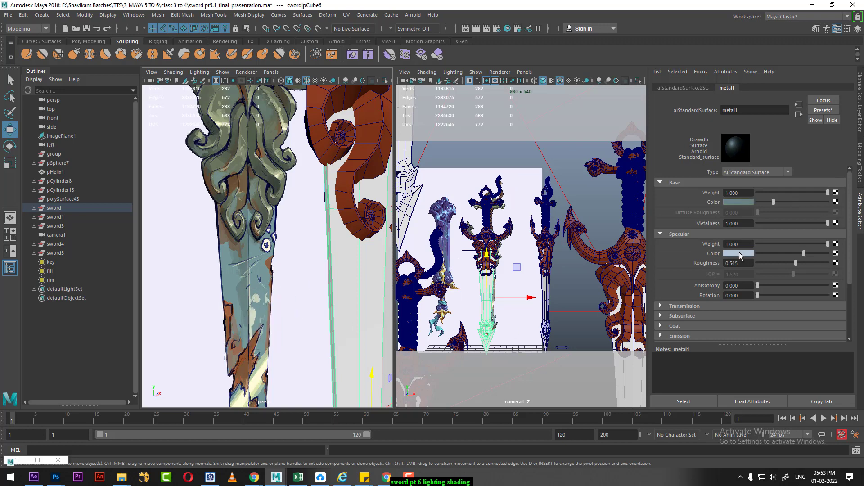
pyautogui.click(739, 253)
pyautogui.click(686, 235)
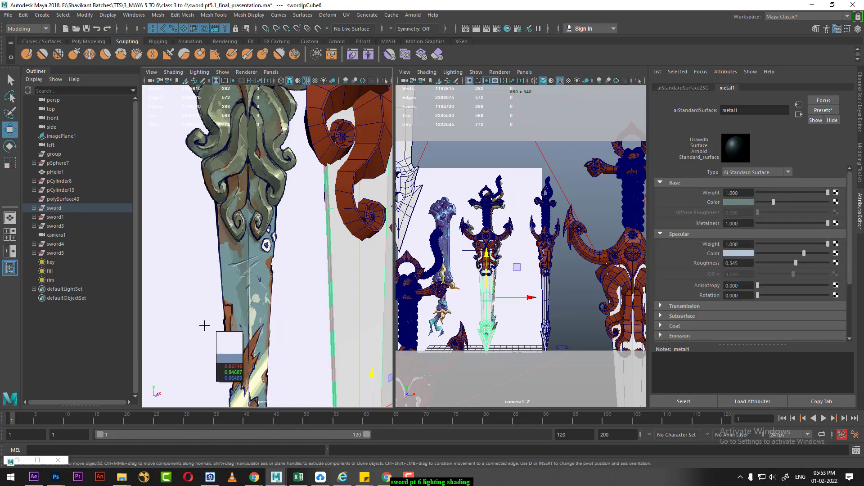
pyautogui.click(249, 295)
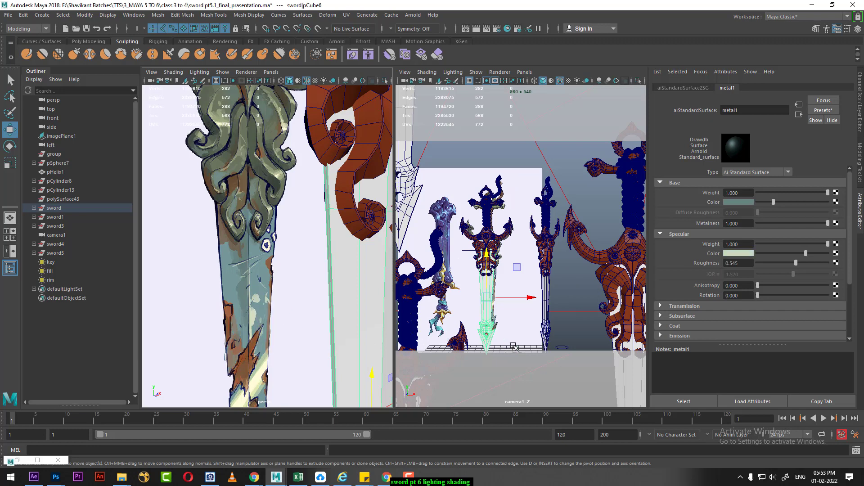
# - Deselect everything, render the camera view with Arnold, and put the render away
pyautogui.click(572, 325)
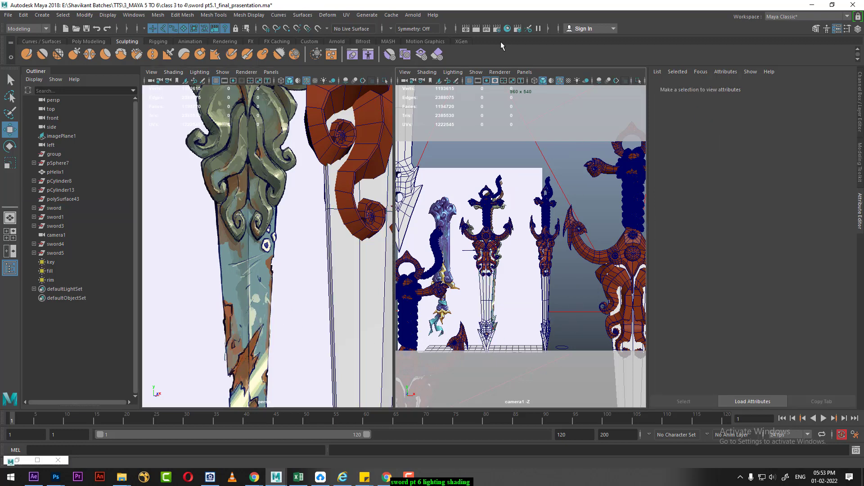
pyautogui.click(476, 28)
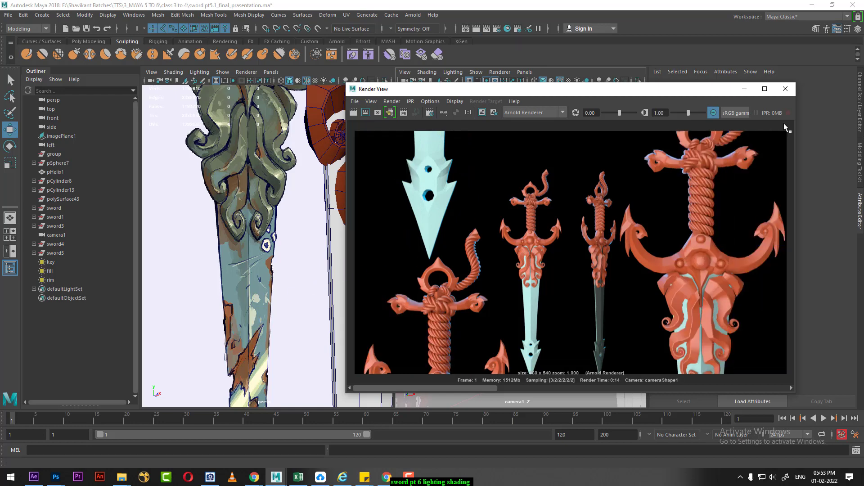
pyautogui.click(745, 91)
pyautogui.scroll(-3, 248, 267)
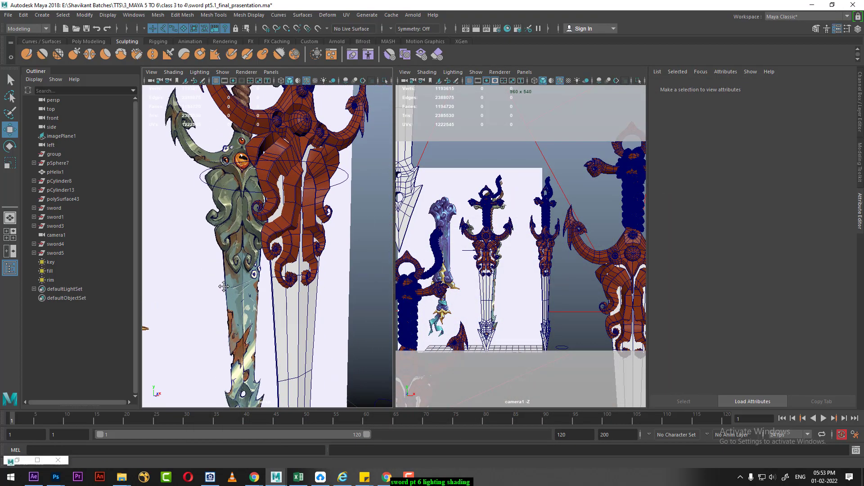
# - Select both red guard ornaments, the crossguard and both guard spikes, then show the reference image
pyautogui.click(283, 228)
pyautogui.scroll(3, 283, 280)
pyautogui.keyDown('alt'); pyautogui.moveTo(283, 280); pyautogui.dragTo(267, 309); pyautogui.keyUp('alt')
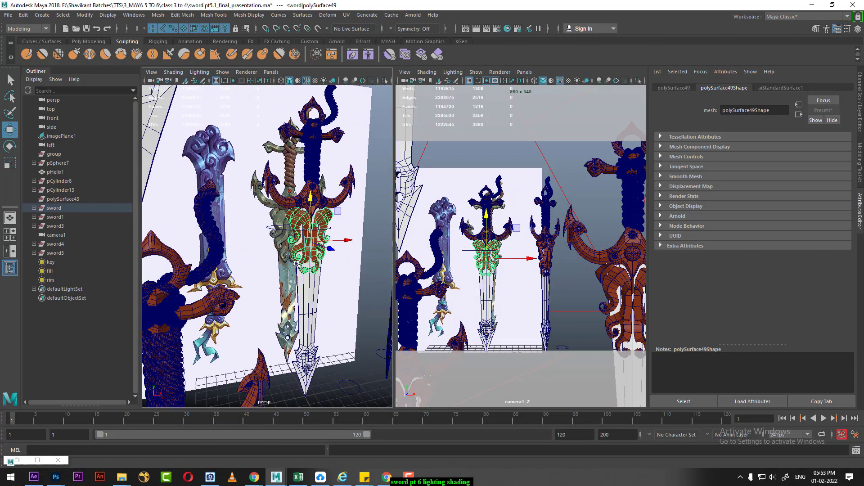
pyautogui.keyDown('shift'); pyautogui.click(271, 297); pyautogui.keyUp('shift')
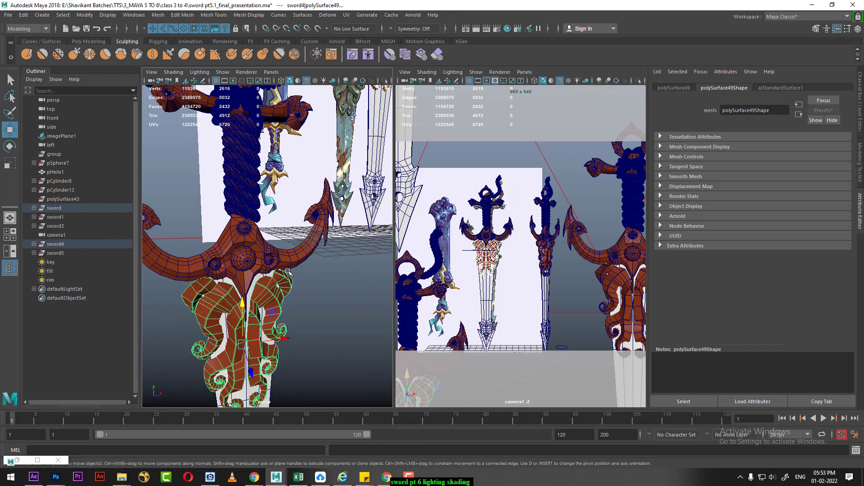
pyautogui.keyDown('shift'); pyautogui.click(296, 261); pyautogui.keyUp('shift')
pyautogui.moveTo(289, 293)
pyautogui.keyDown('alt'); pyautogui.mouseDown()
pyautogui.moveTo(309, 252)
pyautogui.moveTo(283, 253)
pyautogui.moveTo(288, 261)
pyautogui.moveTo(243, 271)
pyautogui.mouseUp(); pyautogui.keyUp('alt')
pyautogui.keyDown('shift'); pyautogui.click(288, 261); pyautogui.keyUp('shift')
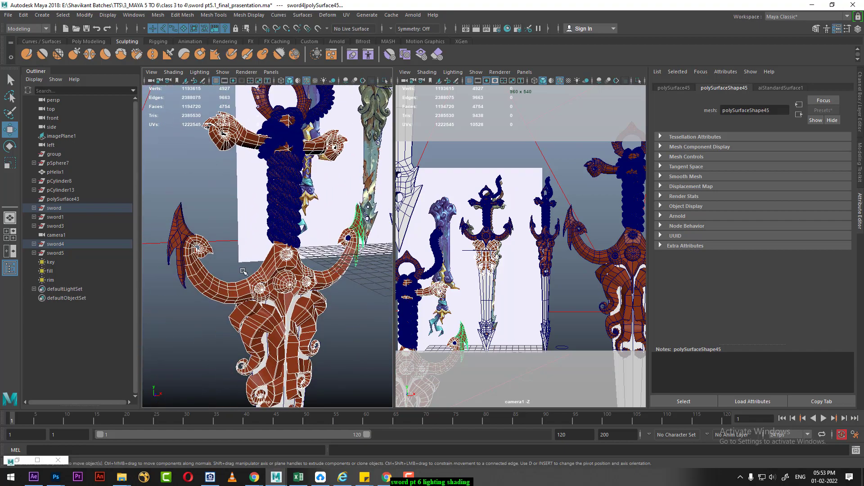
pyautogui.keyDown('shift'); pyautogui.click(176, 237); pyautogui.keyUp('shift')
pyautogui.keyDown('alt'); pyautogui.moveTo(176, 237); pyautogui.dragTo(282, 310); pyautogui.keyUp('alt')
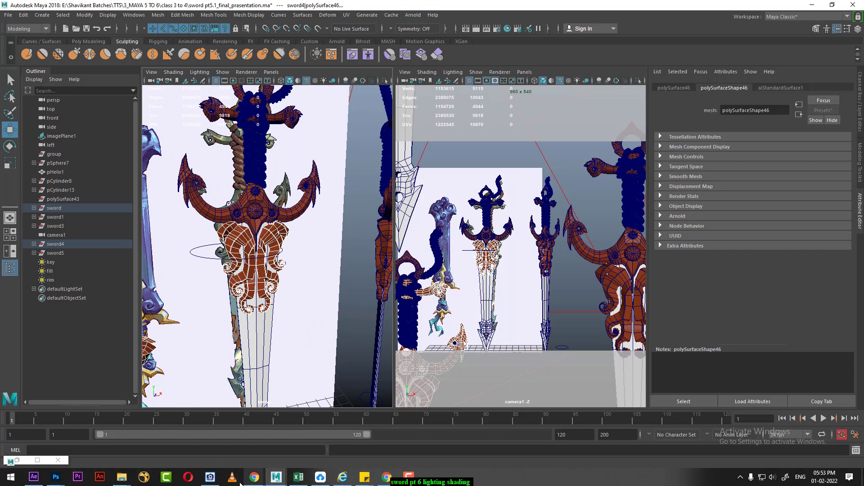
pyautogui.click(212, 479)
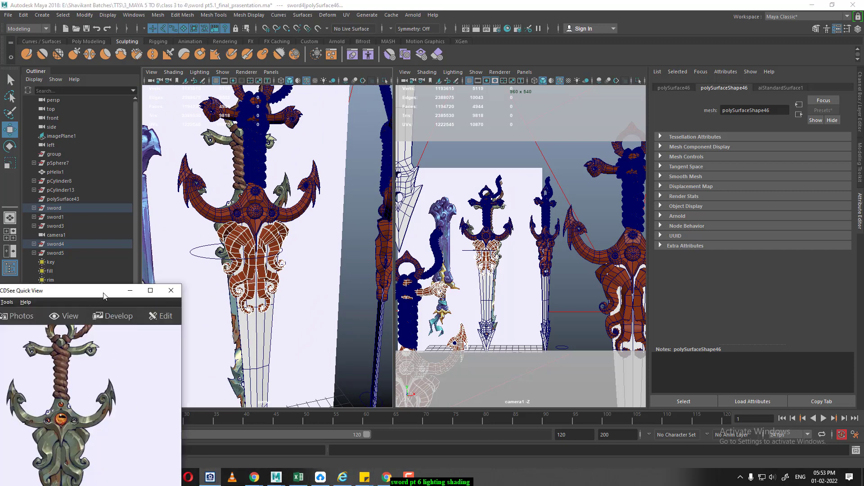
# - Move the reference image up and select the torus ring at the sword's top
pyautogui.moveTo(104, 295)
pyautogui.mouseDown()
pyautogui.moveTo(313, 95)
pyautogui.moveTo(567, 60)
pyautogui.mouseUp()
pyautogui.scroll(-2, 284, 224)
pyautogui.keyDown('alt'); pyautogui.moveTo(283, 241); pyautogui.dragTo(268, 241); pyautogui.keyUp('alt')
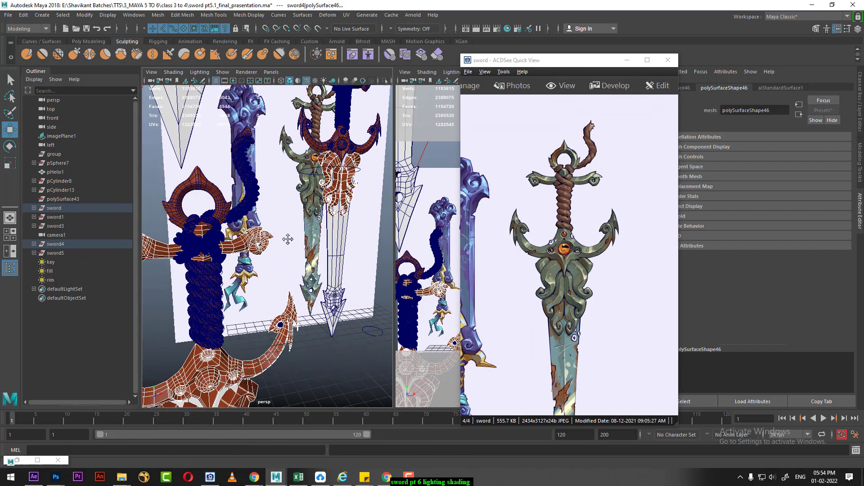
pyautogui.click(243, 182)
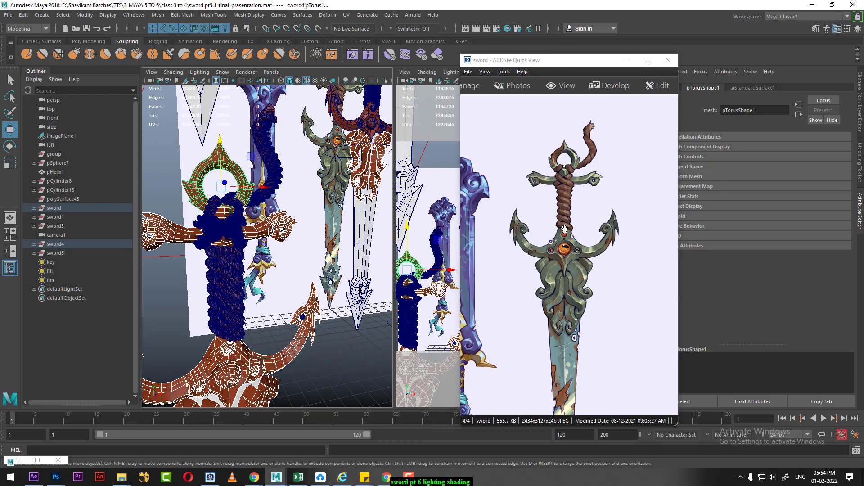
pyautogui.keyDown('alt'); pyautogui.moveTo(311, 342); pyautogui.dragTo(234, 344); pyautogui.keyUp('alt')
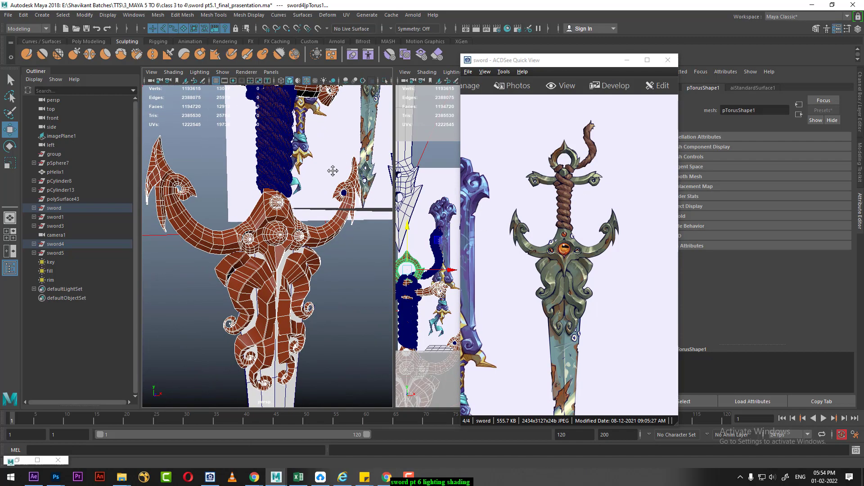
pyautogui.scroll(3, 234, 344)
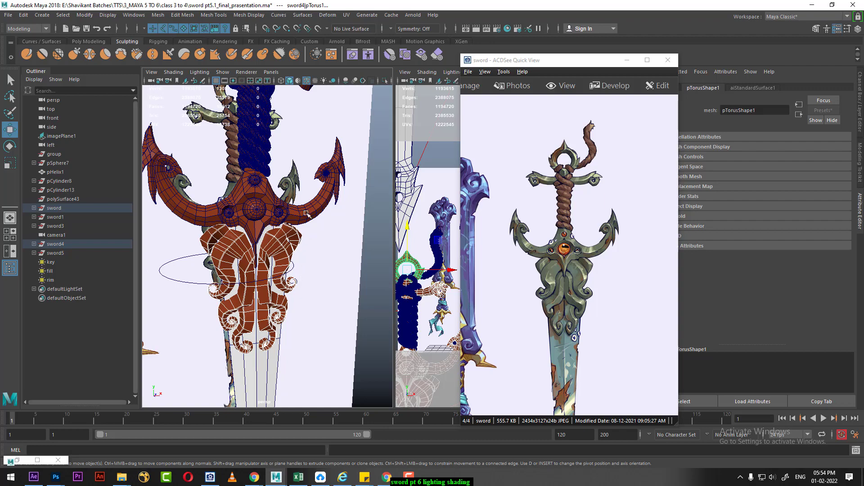
pyautogui.click(338, 164)
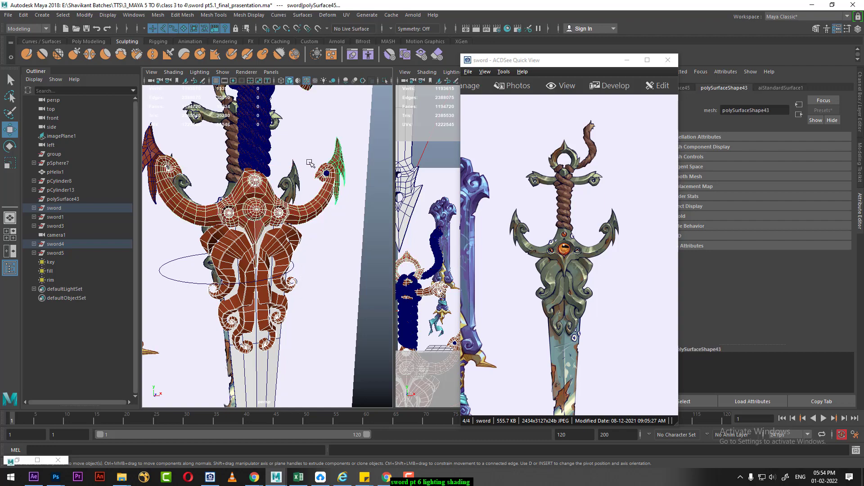
pyautogui.click(153, 153)
pyautogui.keyDown('alt'); pyautogui.moveTo(291, 173); pyautogui.dragTo(291, 272, button='middle'); pyautogui.keyUp('alt')
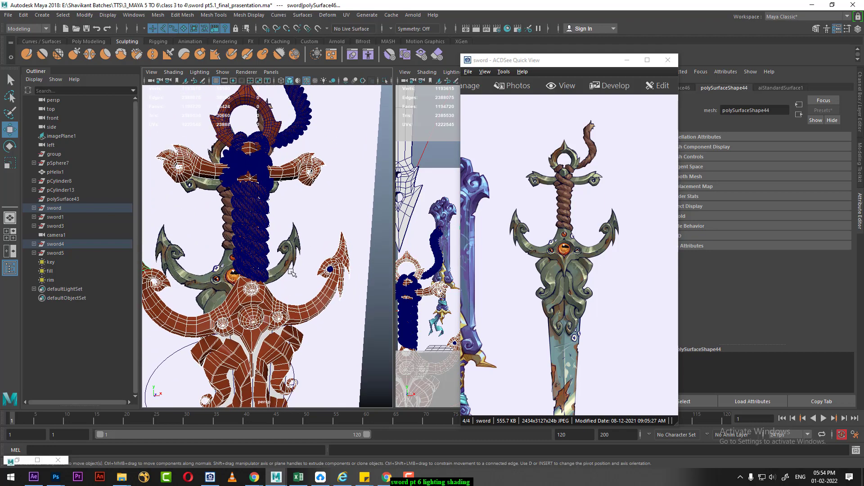
pyautogui.click(272, 110)
# - Zoom in on the right sword's guard, selecting its crossguard, spike and blade ornament
pyautogui.scroll(-5, 192, 195)
pyautogui.scroll(-4, 192, 194)
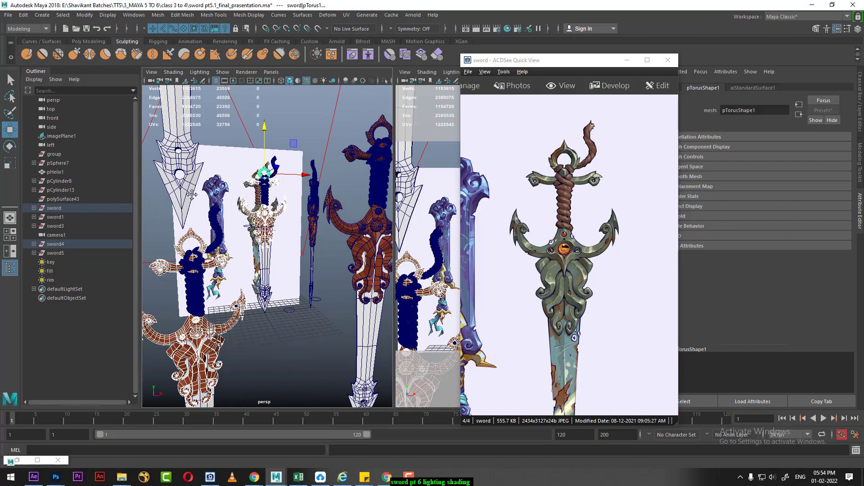
pyautogui.keyDown('alt'); pyautogui.moveTo(192, 194); pyautogui.dragTo(153, 195, button='middle'); pyautogui.keyUp('alt')
pyautogui.scroll(3, 250, 228)
pyautogui.scroll(2, 251, 227)
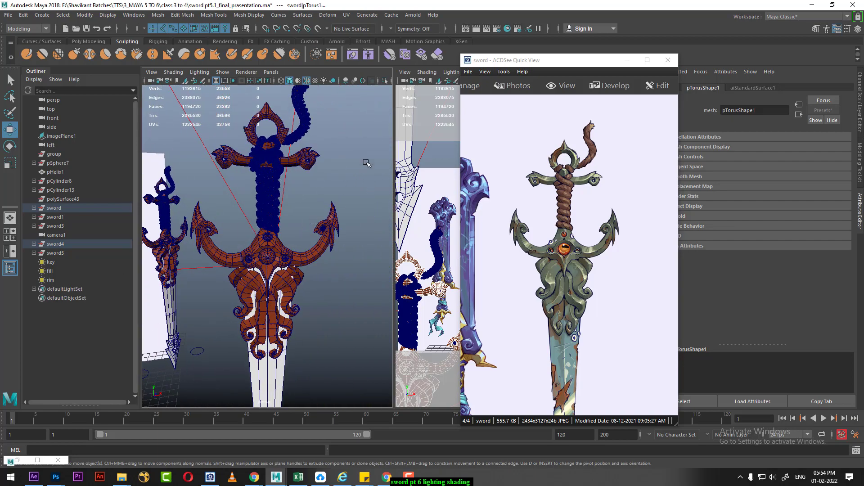
pyautogui.keyDown('shift'); pyautogui.click(326, 232); pyautogui.keyUp('shift')
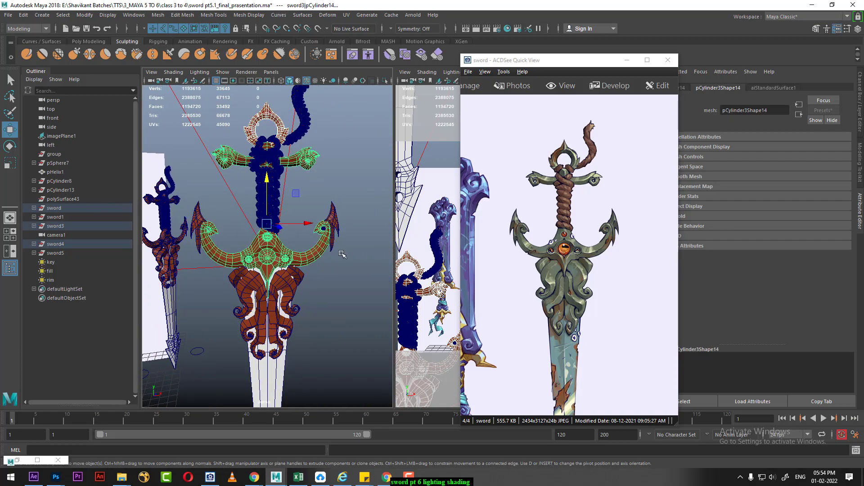
pyautogui.click(198, 224)
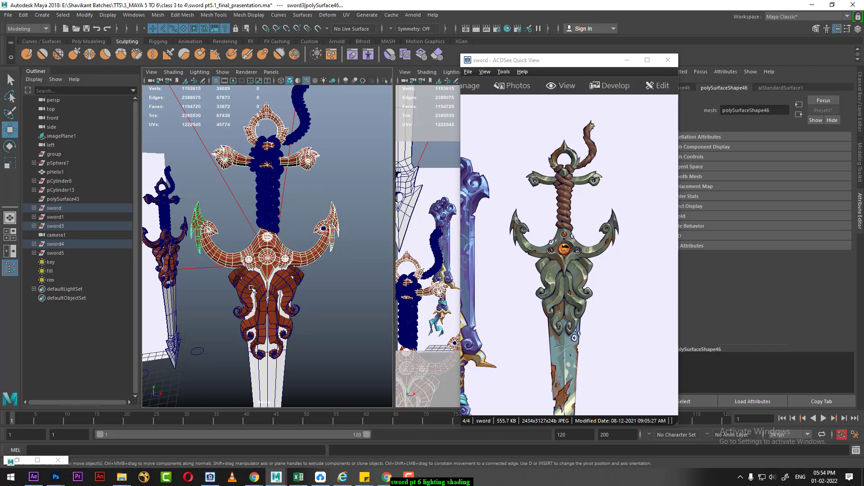
pyautogui.click(251, 288)
pyautogui.keyDown('alt'); pyautogui.moveTo(252, 288); pyautogui.dragTo(276, 248, button='middle'); pyautogui.keyUp('alt')
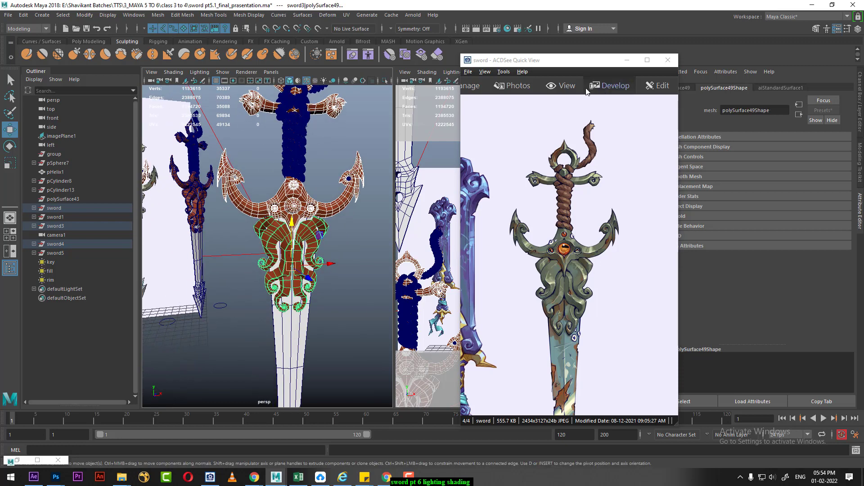
pyautogui.moveTo(589, 66); pyautogui.dragTo(784, 95)
# - Select the ring atop the left sword and move the reference image to the left
pyautogui.keyDown('alt'); pyautogui.moveTo(222, 271); pyautogui.dragTo(204, 229, button='middle'); pyautogui.keyUp('alt')
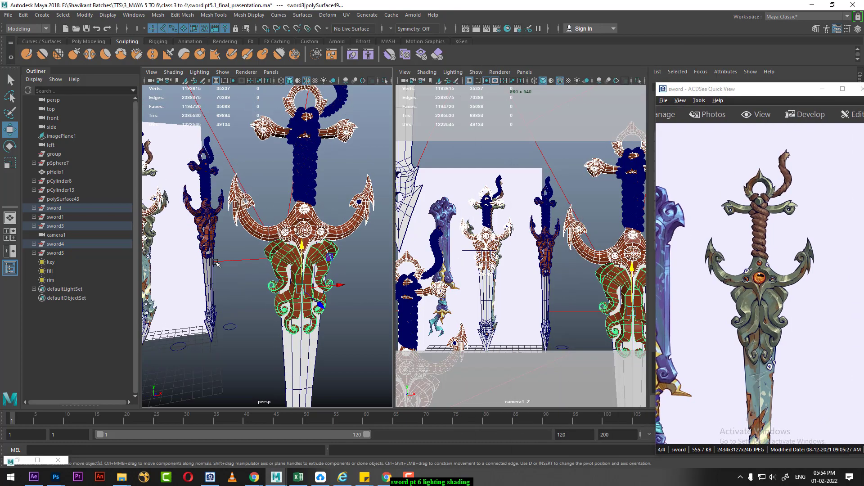
pyautogui.click(204, 230)
pyautogui.click(200, 228)
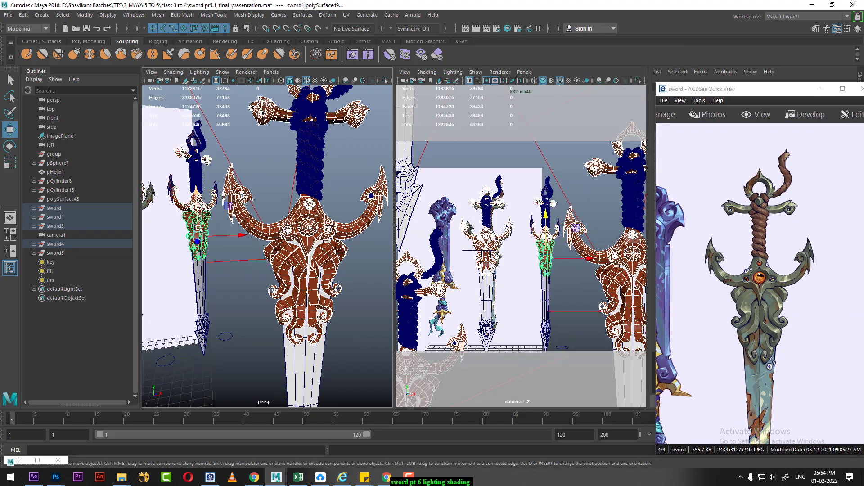
pyautogui.scroll(5, 176, 207)
pyautogui.click(234, 232)
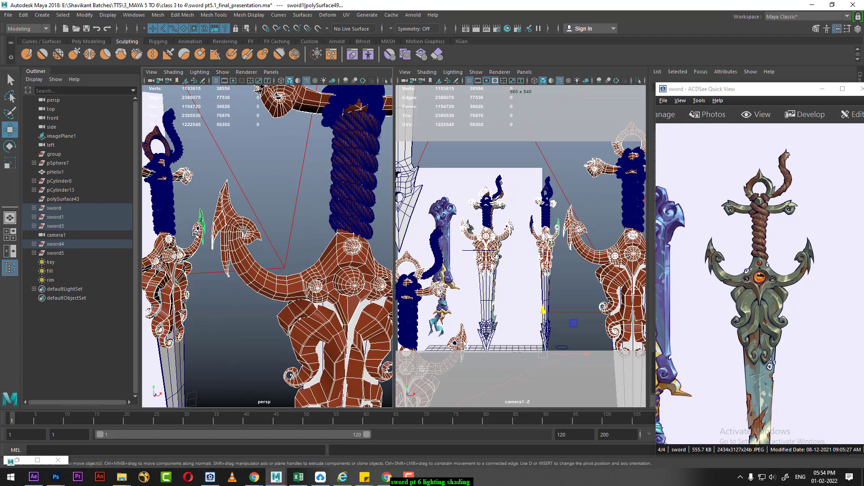
pyautogui.keyDown('alt'); pyautogui.moveTo(248, 283); pyautogui.dragTo(180, 236); pyautogui.keyUp('alt')
pyautogui.click(171, 235)
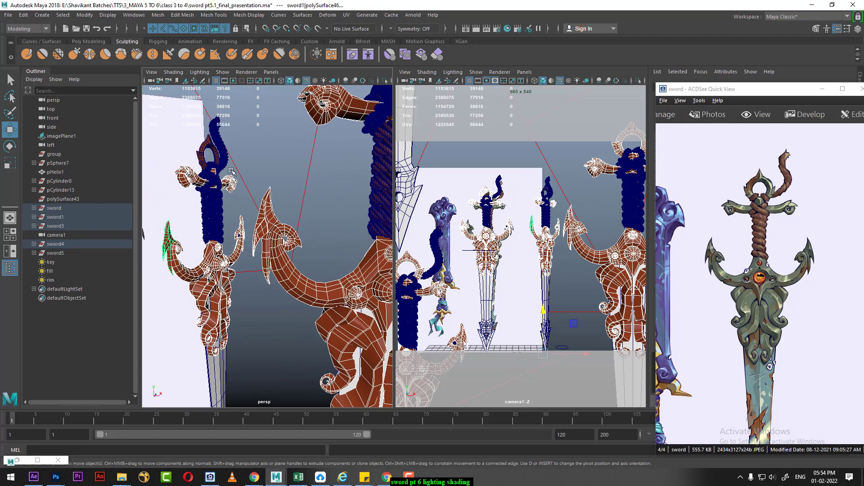
pyautogui.click(207, 143)
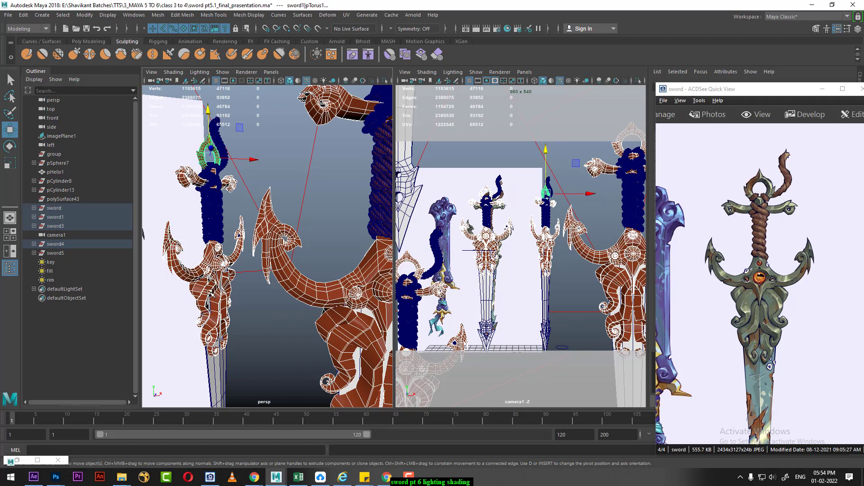
pyautogui.moveTo(764, 90); pyautogui.dragTo(91, 118)
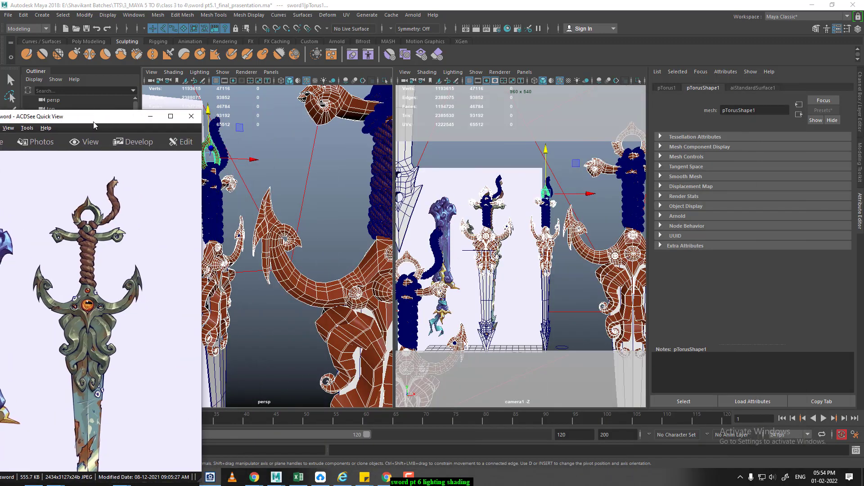
# - Assign the ring a new aiStandardSurface with the Car_Paint_Metallic preset, then render with Arnold
pyautogui.rightClick(291, 281)
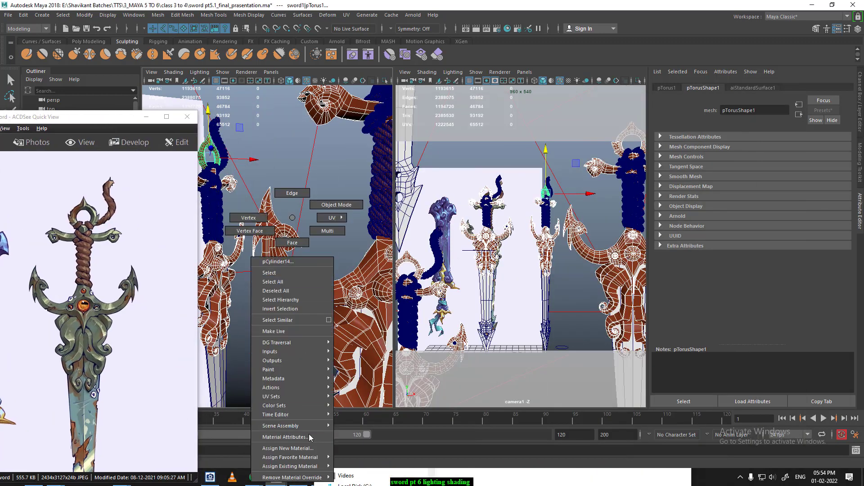
pyautogui.click(309, 450)
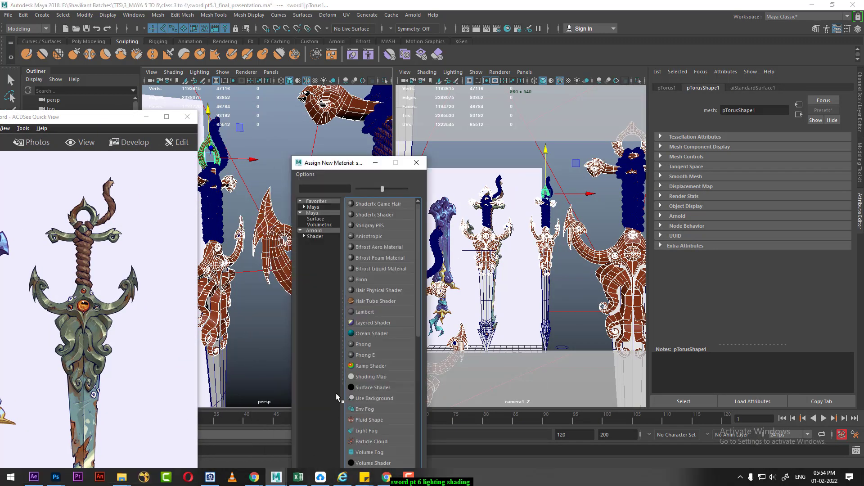
pyautogui.click(321, 231)
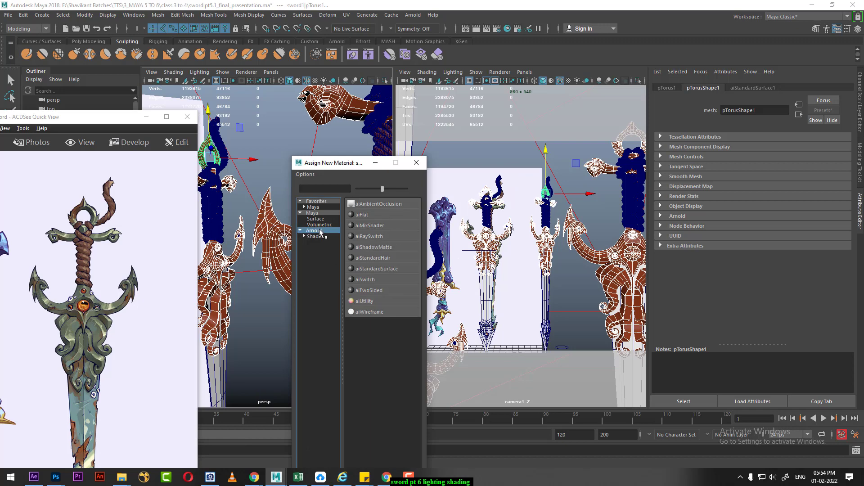
pyautogui.click(377, 269)
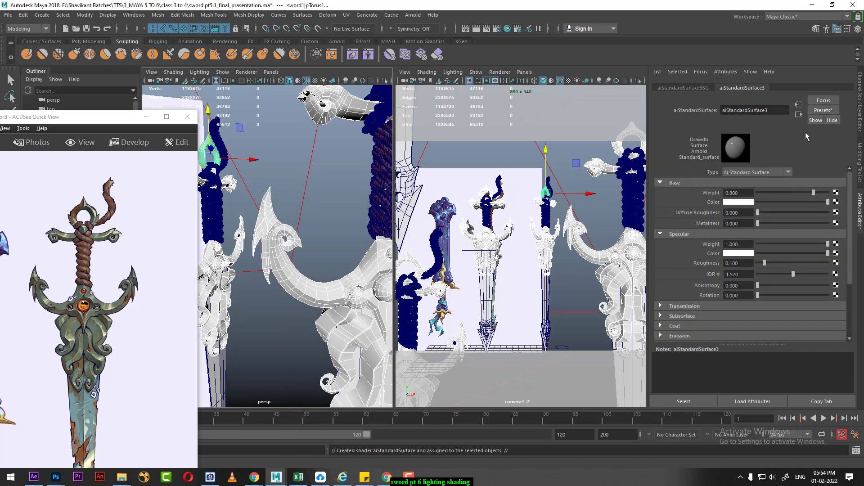
pyautogui.click(823, 110)
pyautogui.moveTo(783, 172)
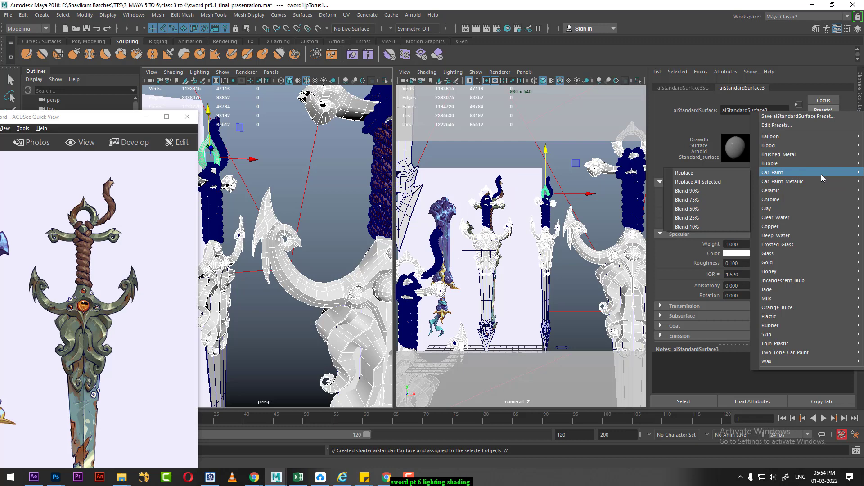
pyautogui.click(722, 182)
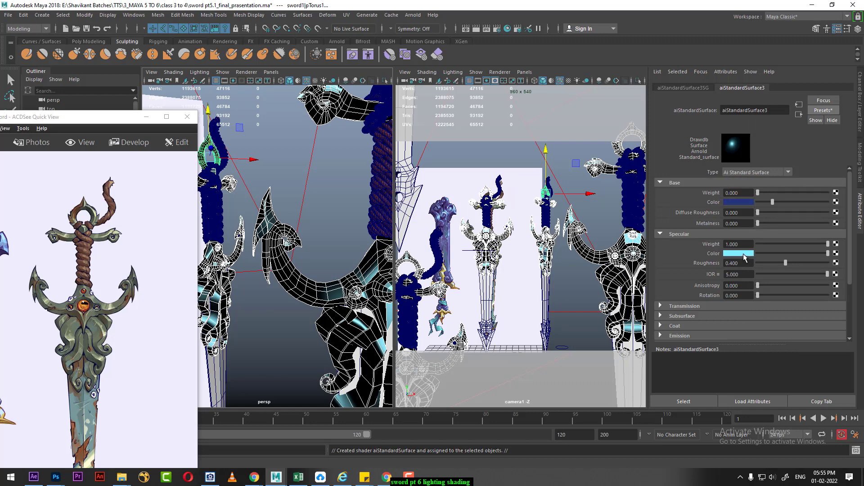
pyautogui.click(515, 158)
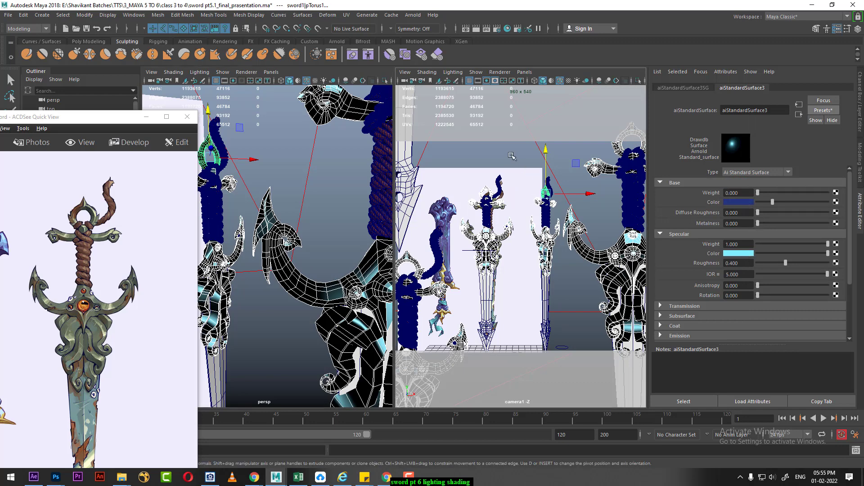
pyautogui.click(476, 30)
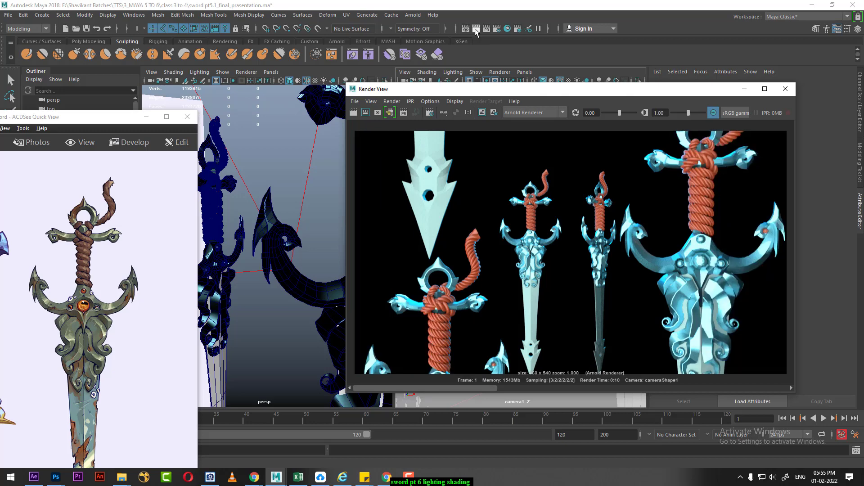
# - Open the material attributes of the selected sword guard piece
pyautogui.moveTo(608, 92)
pyautogui.mouseDown()
pyautogui.moveTo(307, 270)
pyautogui.moveTo(183, 177)
pyautogui.mouseUp()
pyautogui.click(492, 252)
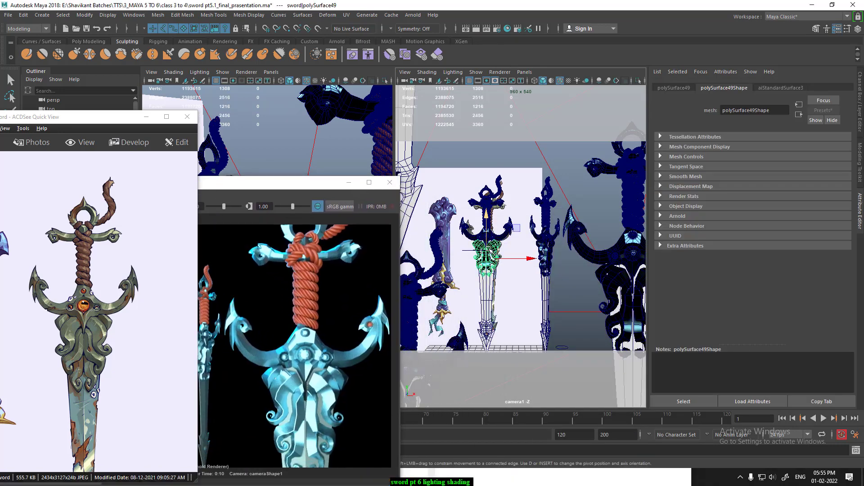
pyautogui.rightClick(488, 245)
pyautogui.click(494, 441)
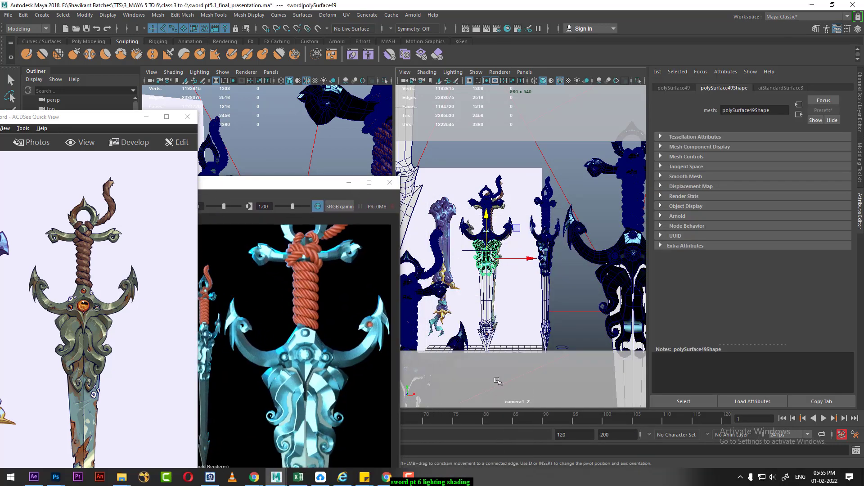
pyautogui.rightClick(487, 218)
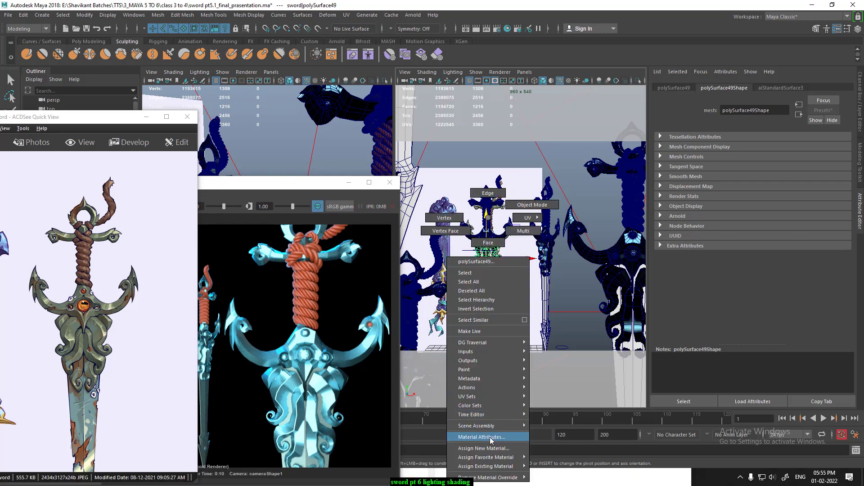
pyautogui.click(491, 438)
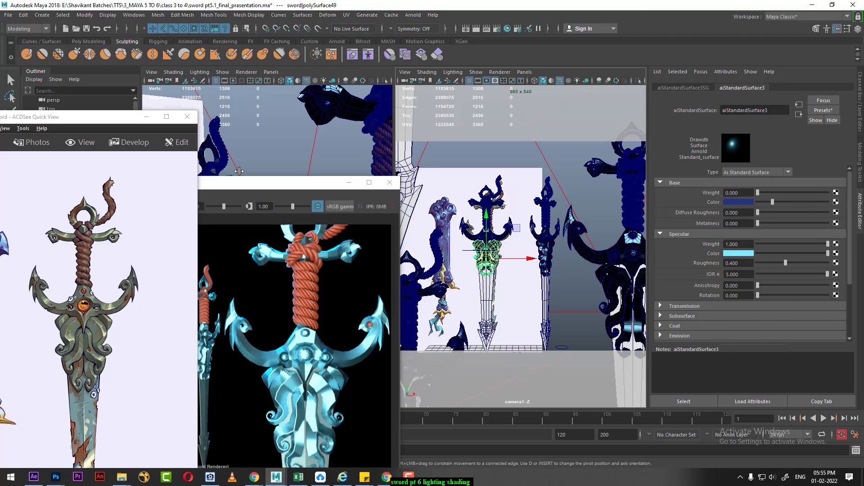
# - Rearrange the windows and sample the reference sword's grey-green metal as specular colour
pyautogui.moveTo(245, 182); pyautogui.dragTo(240, 305)
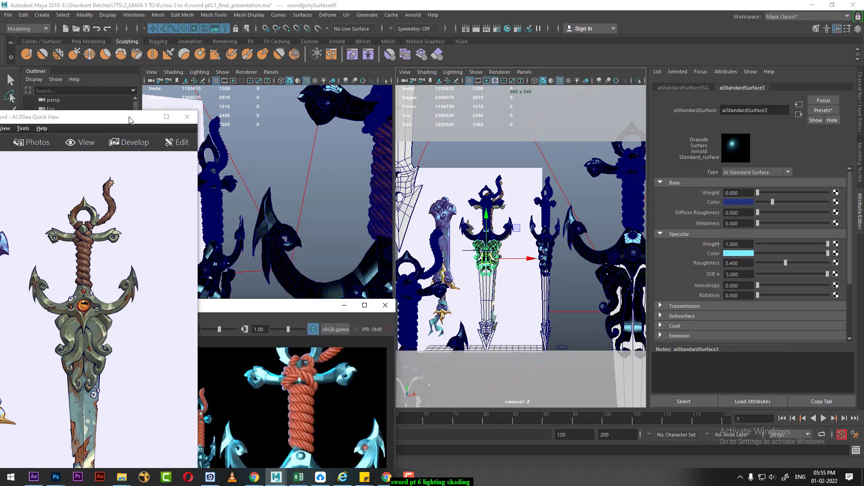
pyautogui.moveTo(90, 117); pyautogui.dragTo(40, 238)
pyautogui.moveTo(271, 139)
pyautogui.keyDown('alt'); pyautogui.mouseDown(button='middle')
pyautogui.moveTo(330, 138)
pyautogui.moveTo(258, 250)
pyautogui.moveTo(266, 257)
pyautogui.mouseUp(button='middle'); pyautogui.keyUp('alt')
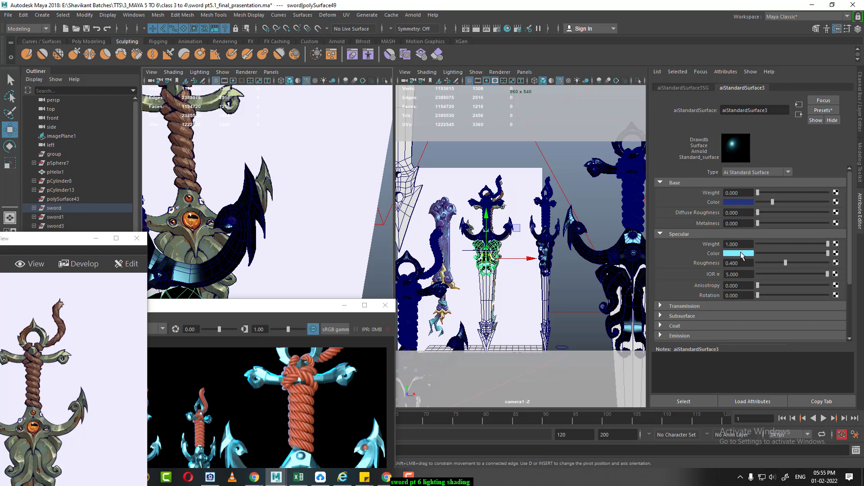
pyautogui.keyDown('alt'); pyautogui.moveTo(342, 243); pyautogui.dragTo(359, 250); pyautogui.keyUp('alt')
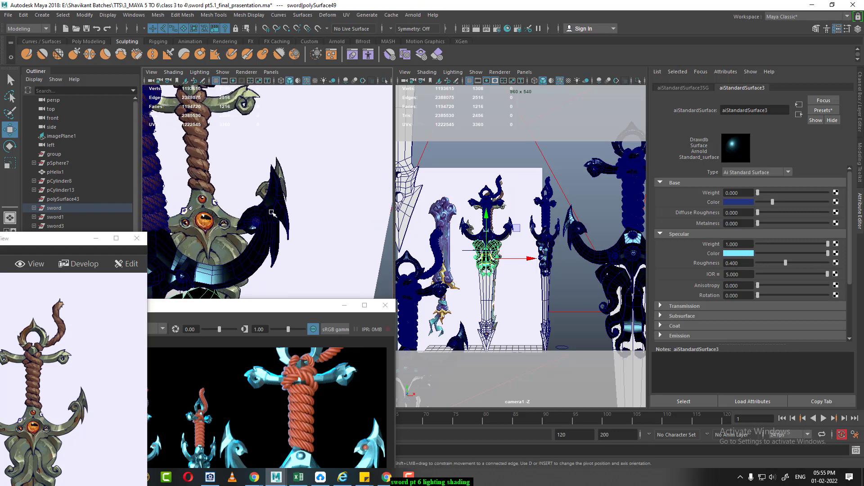
pyautogui.click(739, 255)
pyautogui.click(686, 238)
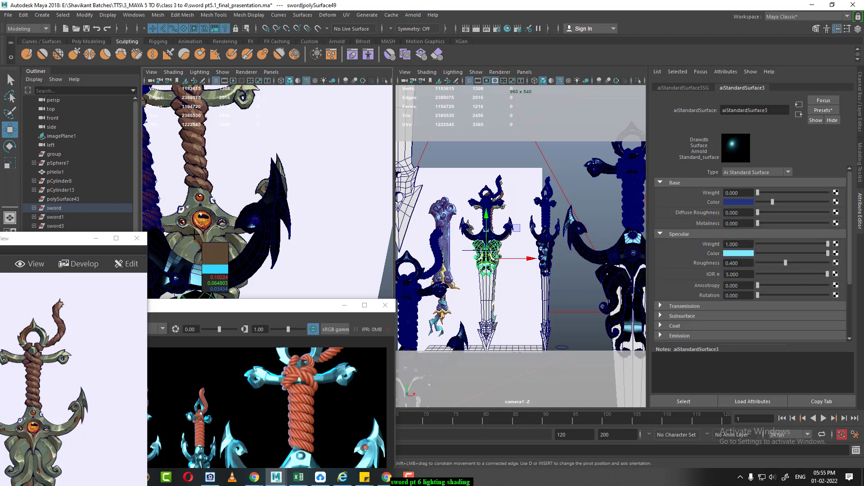
pyautogui.click(216, 211)
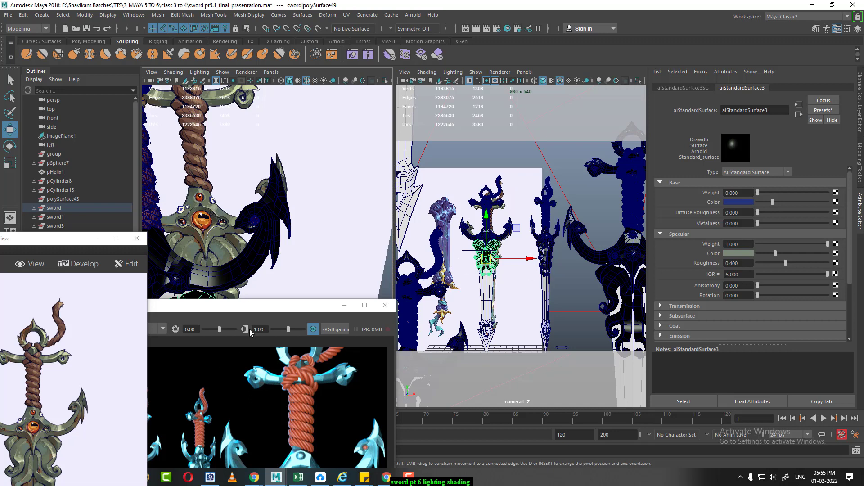
# - Bring Render View back and redo the render to preview the grey-green specular metal
pyautogui.moveTo(252, 310); pyautogui.dragTo(486, 124)
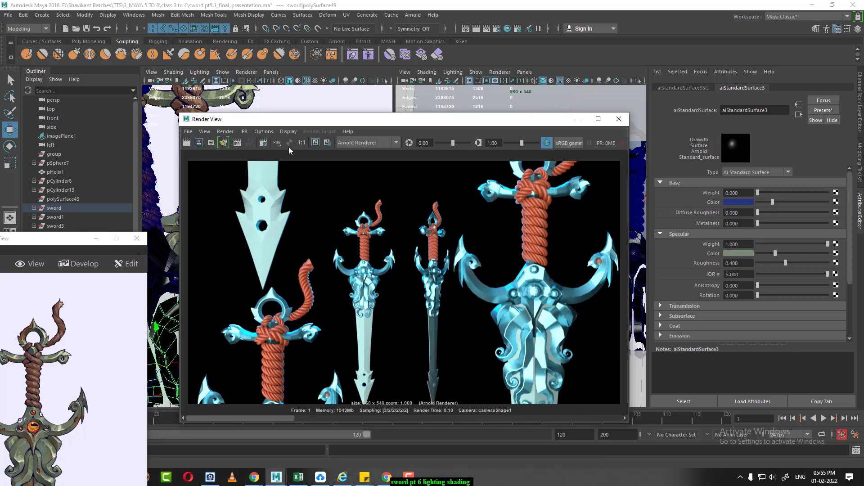
pyautogui.click(185, 143)
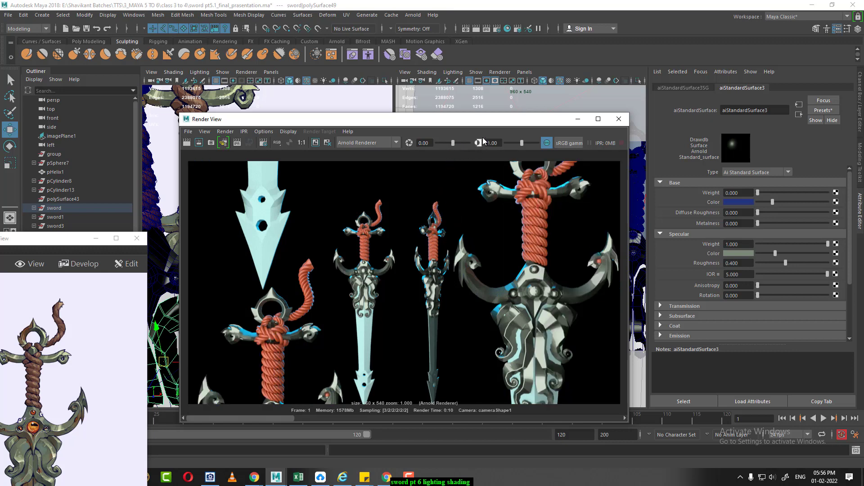
pyautogui.moveTo(480, 120)
pyautogui.mouseDown()
pyautogui.moveTo(454, 154)
pyautogui.moveTo(507, 270)
pyautogui.mouseUp()
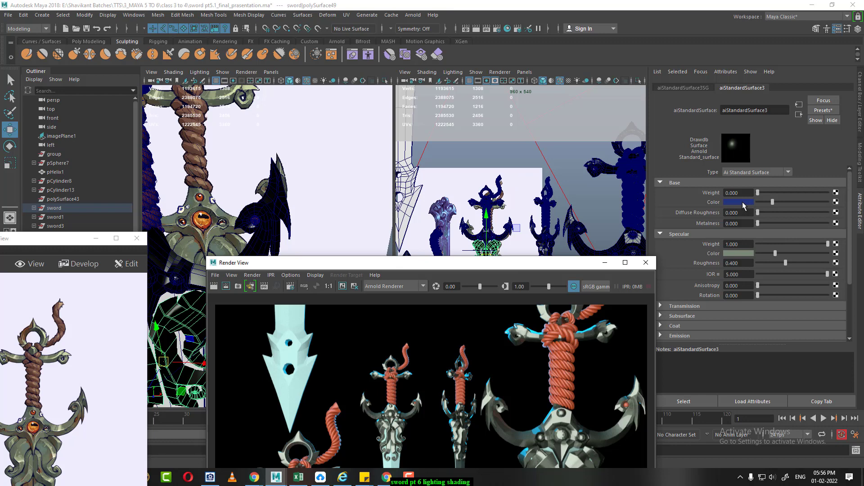
# - Sample a dark metal tone from the reference as base colour, re-render, then hide Render View
pyautogui.click(743, 206)
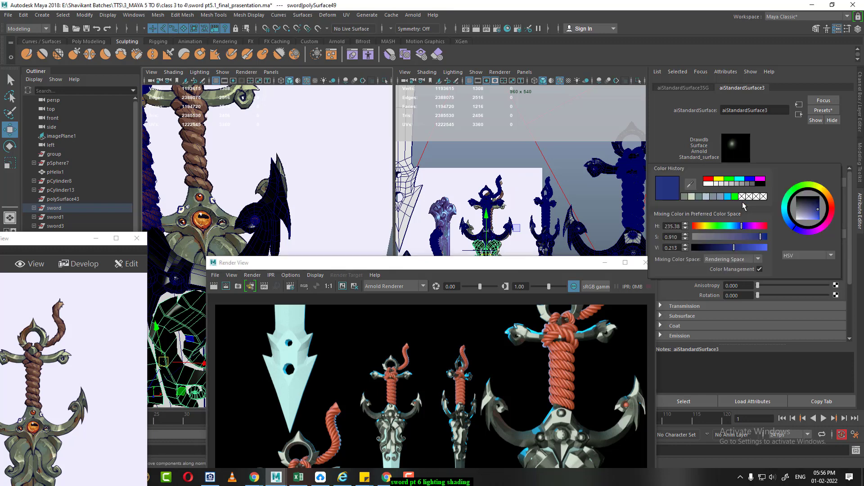
pyautogui.click(690, 183)
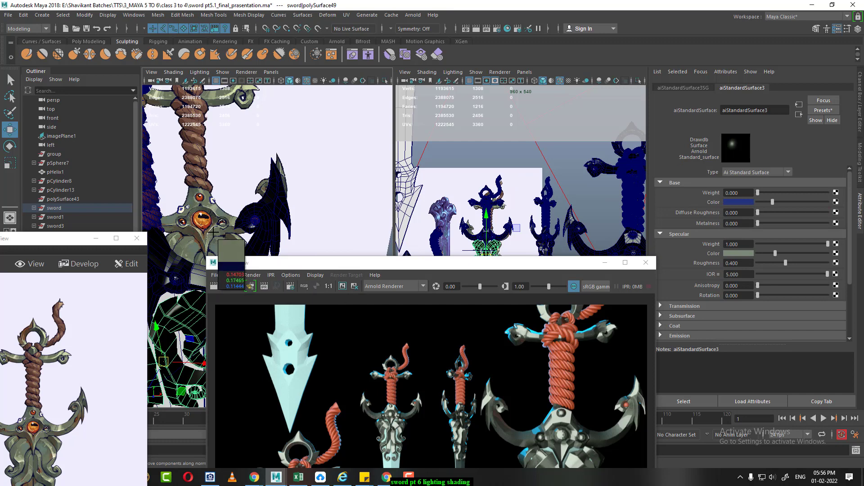
pyautogui.click(231, 238)
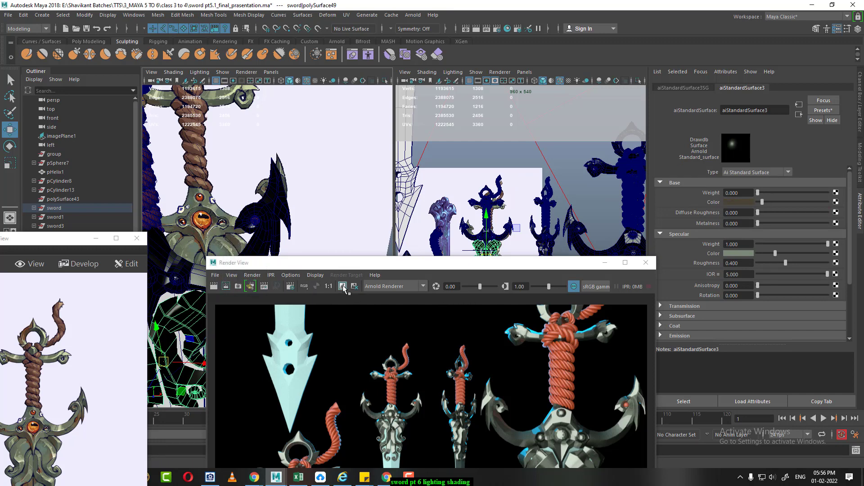
pyautogui.moveTo(383, 263); pyautogui.dragTo(459, 115)
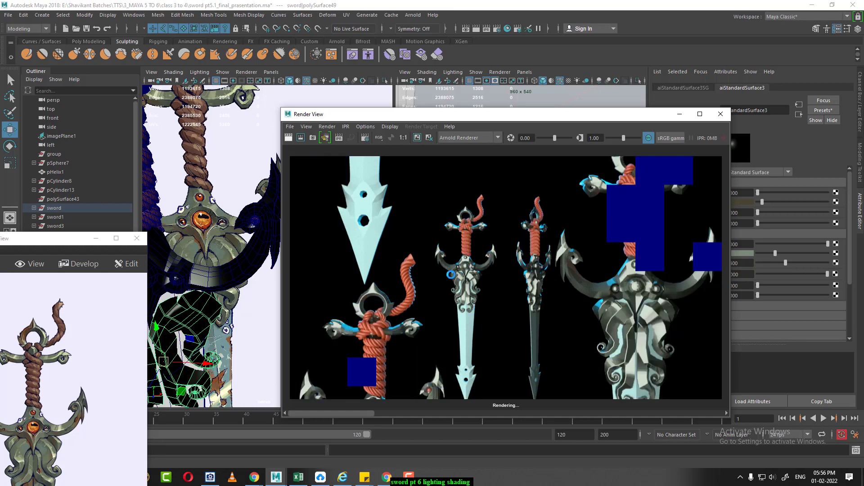
pyautogui.moveTo(65, 247); pyautogui.dragTo(148, 96)
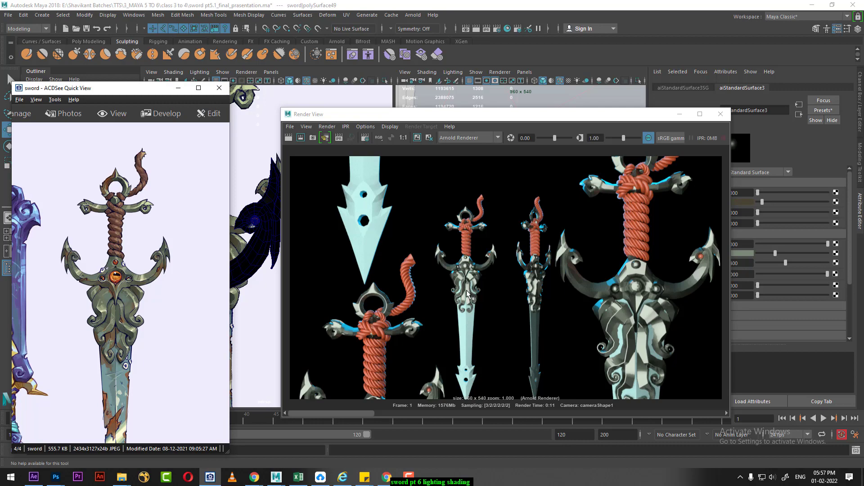
pyautogui.click(680, 114)
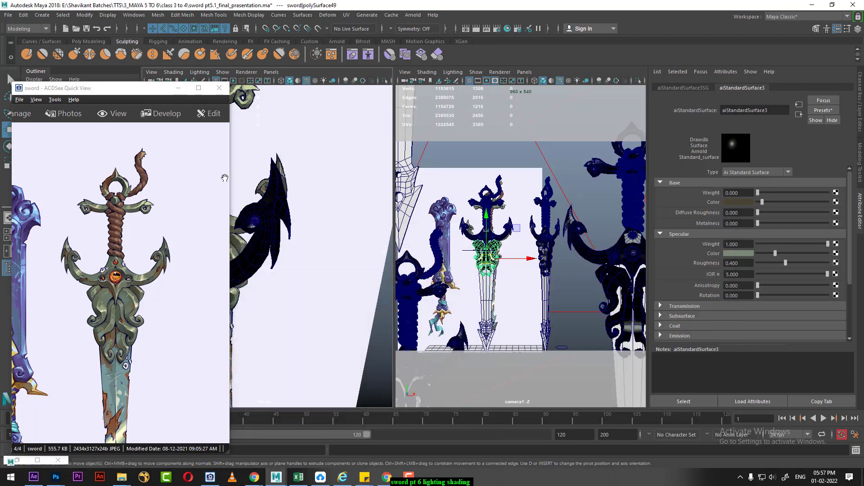
# - Hide the reference image and open the sword blade's metal material settings
pyautogui.click(178, 88)
pyautogui.scroll(3, 276, 340)
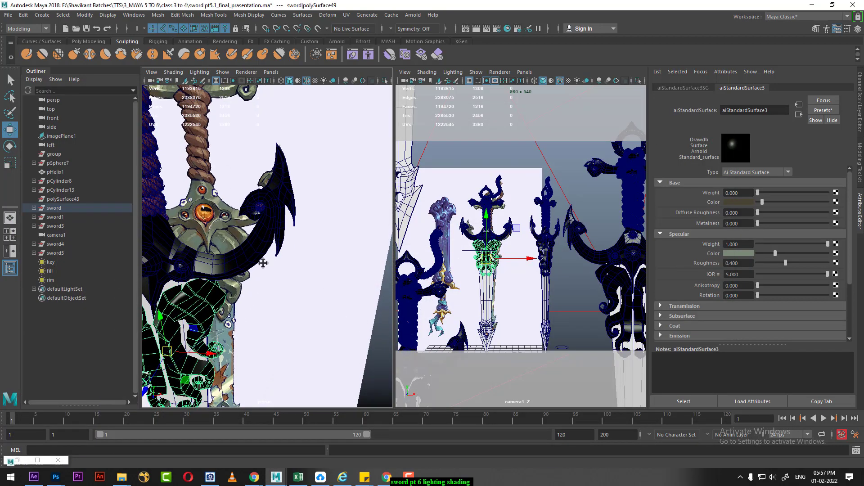
pyautogui.scroll(3, 276, 340)
pyautogui.scroll(-3, 276, 341)
pyautogui.scroll(3, 250, 318)
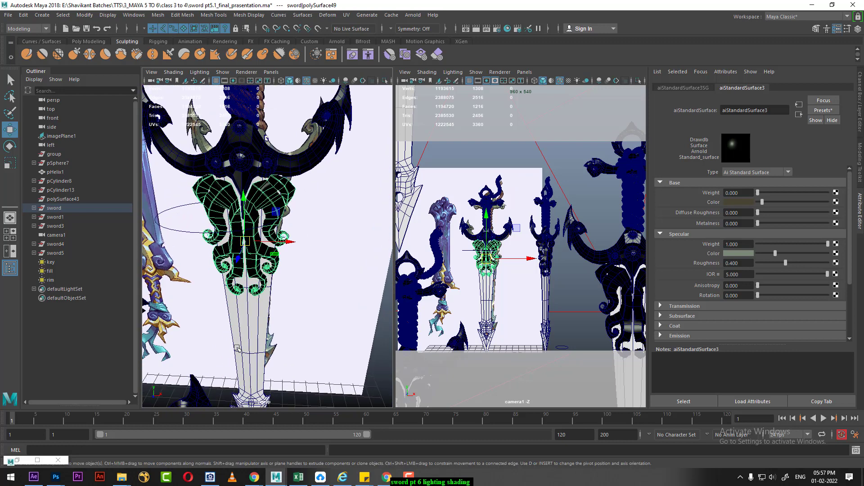
pyautogui.click(250, 318)
pyautogui.moveTo(250, 318); pyautogui.dragTo(251, 445, button='right')
pyautogui.click(252, 438)
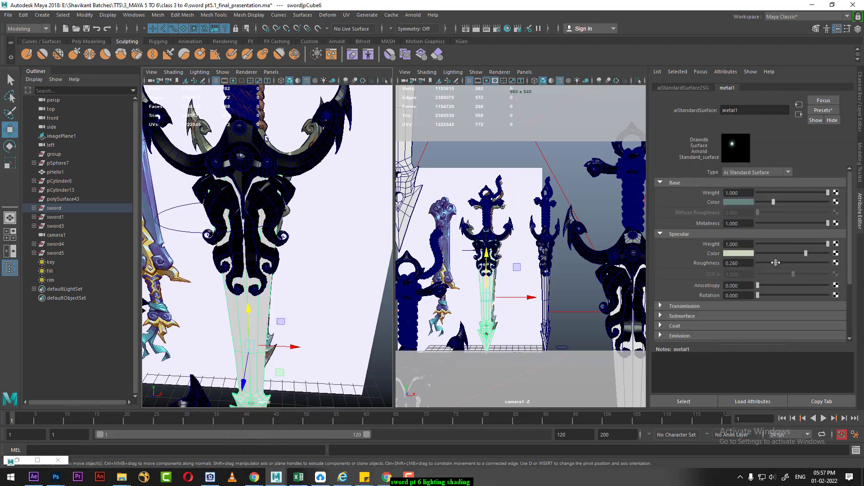
# - Render the current frame with Arnold and move Render View to the lower left
pyautogui.click(467, 28)
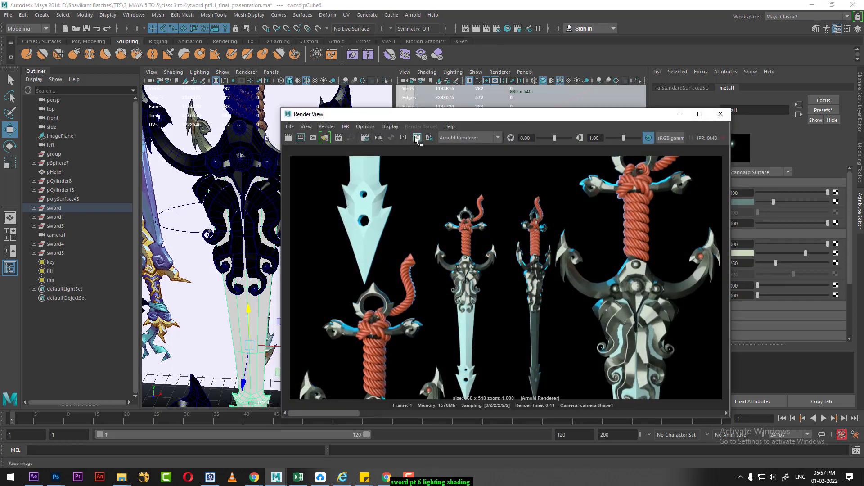
pyautogui.click(286, 138)
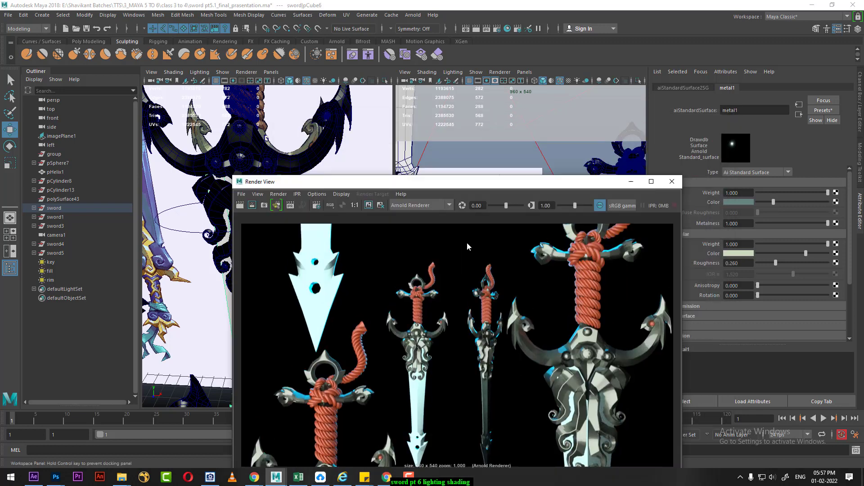
pyautogui.moveTo(588, 108); pyautogui.dragTo(428, 349)
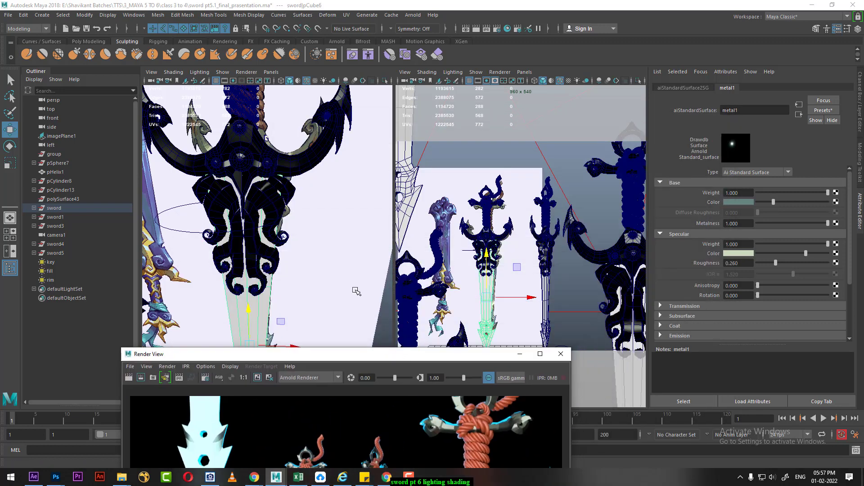
# - Rename the sword guard's aiStandardSurface3 material to metal_2
pyautogui.click(301, 168)
pyautogui.rightClick(300, 167)
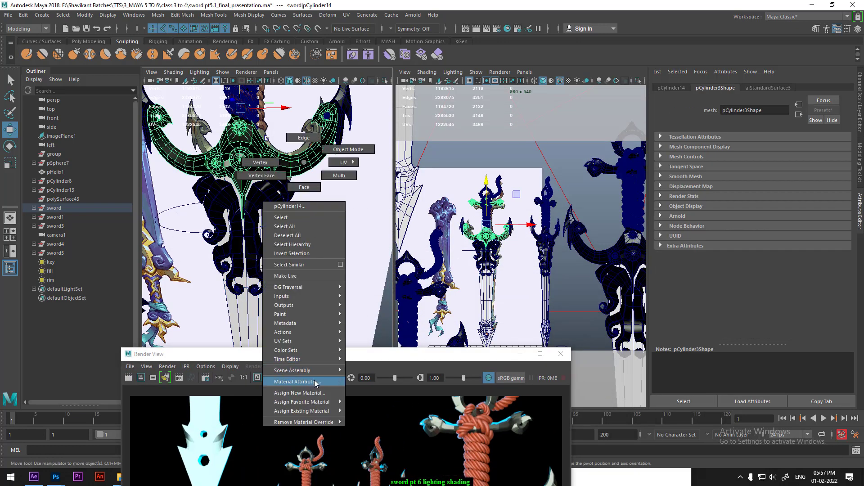
pyautogui.click(314, 382)
pyautogui.doubleClick(770, 110)
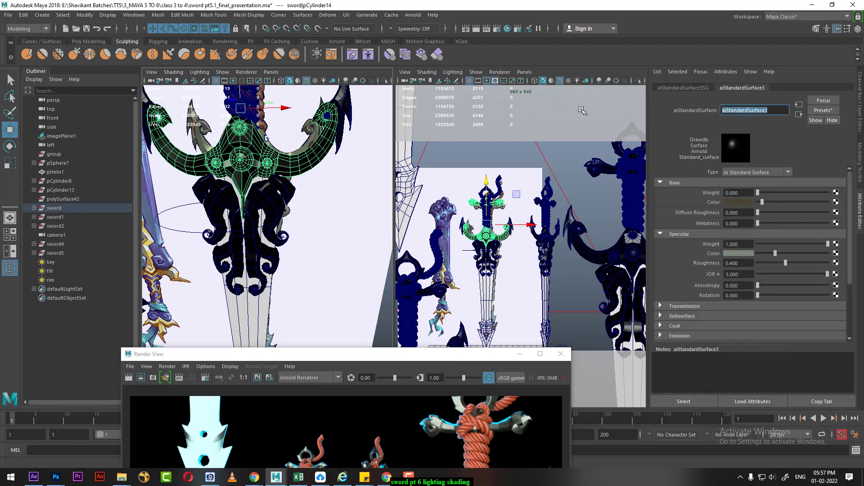
pyautogui.write('metal_')
pyautogui.write('2')
pyautogui.press('Return')
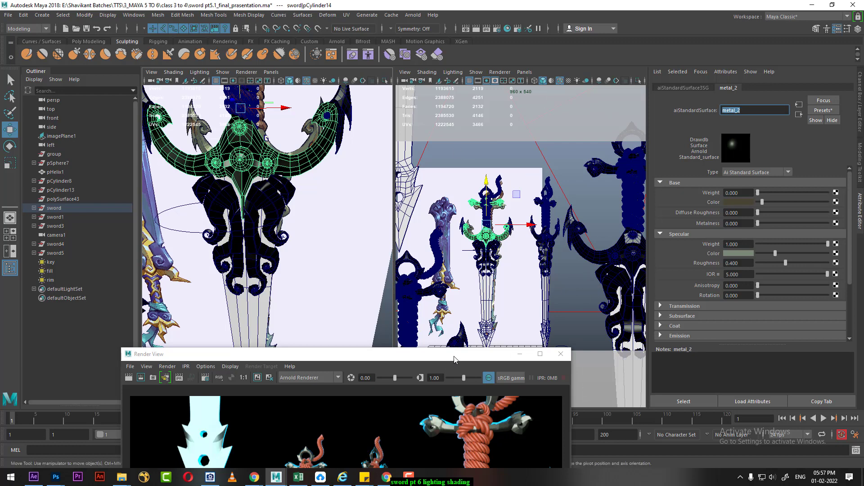
# - Assign the existing metal_2 material to the eye sphere on the crossguard
pyautogui.moveTo(454, 359); pyautogui.dragTo(458, 203)
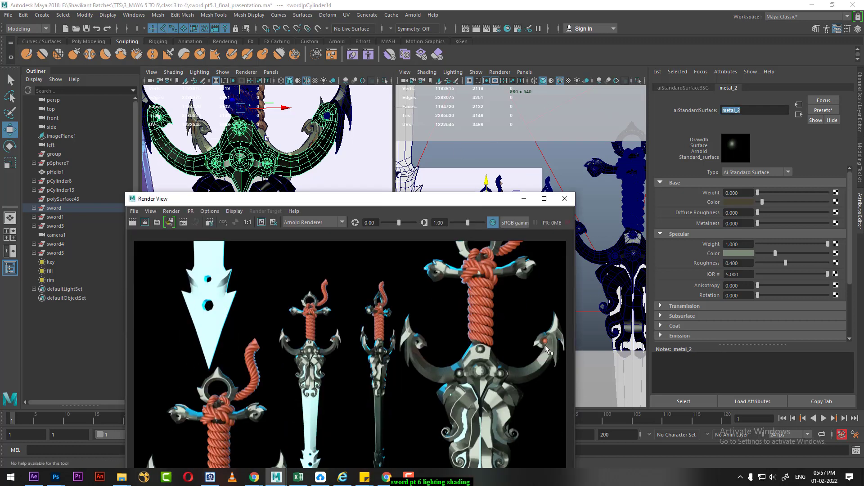
pyautogui.moveTo(449, 199); pyautogui.dragTo(230, 441)
pyautogui.scroll(-5, 178, 293)
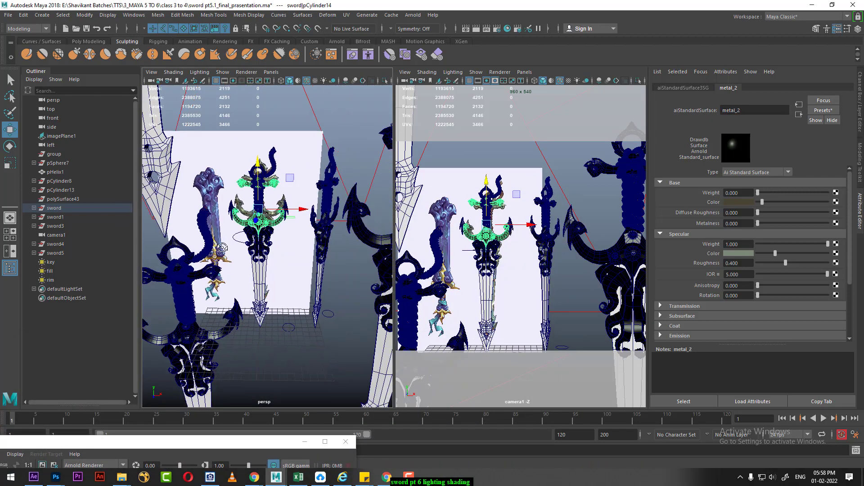
pyautogui.scroll(5, 179, 292)
pyautogui.scroll(3, 285, 298)
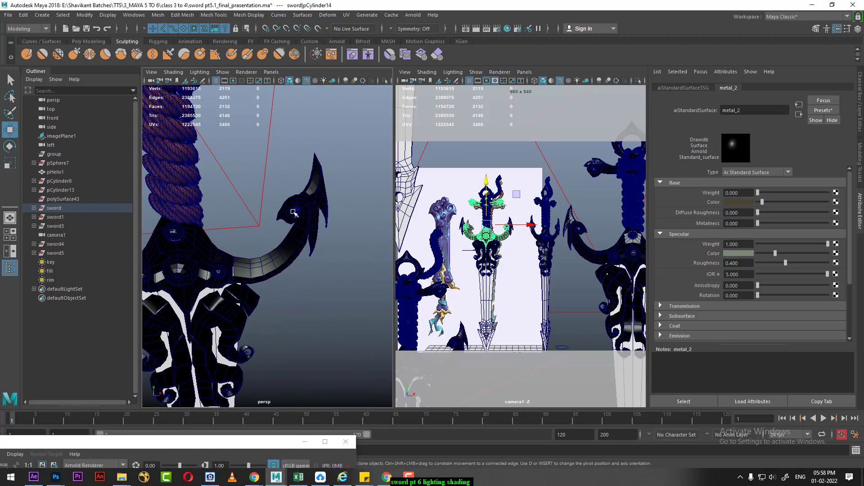
pyautogui.click(294, 212)
pyautogui.moveTo(296, 211); pyautogui.dragTo(293, 462, button='right')
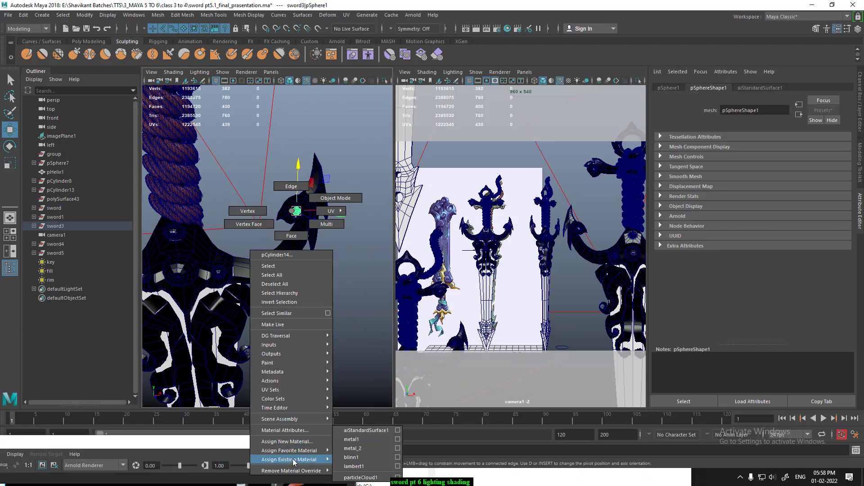
pyautogui.click(367, 452)
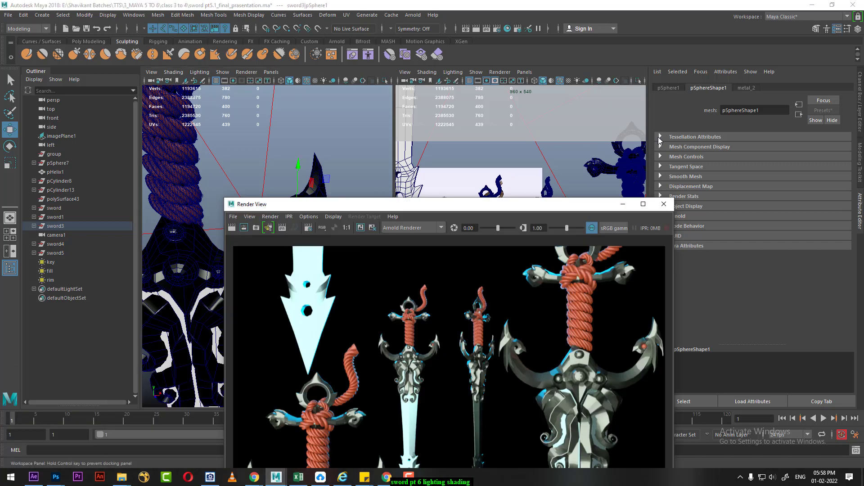
pyautogui.moveTo(660, 140); pyautogui.dragTo(685, 101)
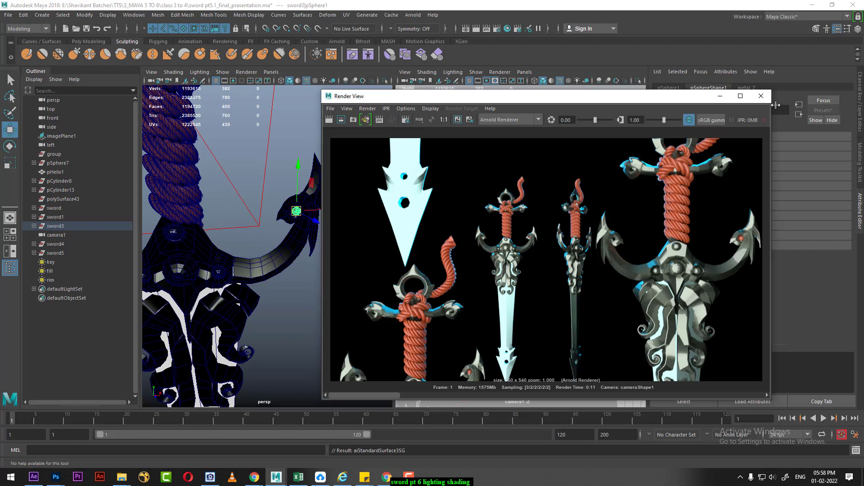
# - Lighten camera1's Environment background colour from black to grey
pyautogui.click(721, 96)
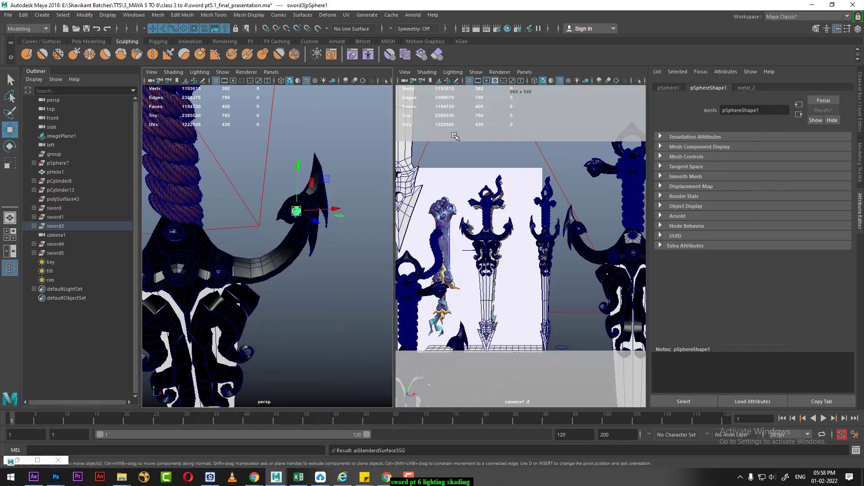
pyautogui.click(454, 135)
pyautogui.press('space')
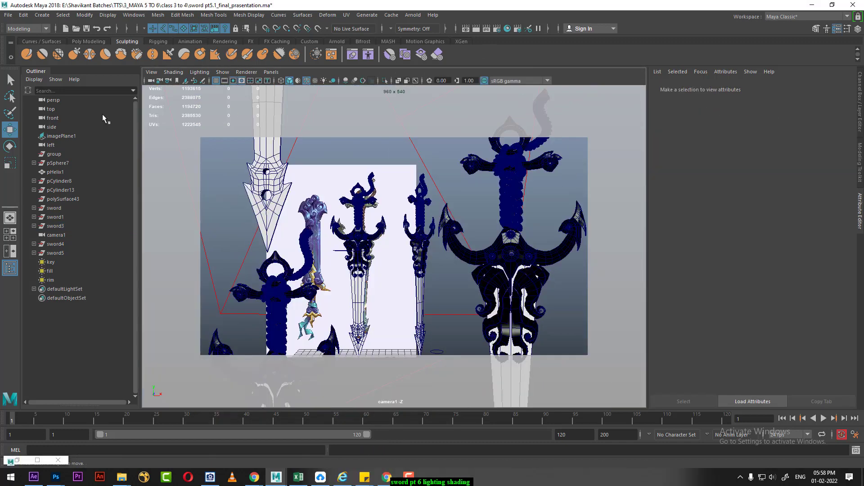
pyautogui.click(151, 81)
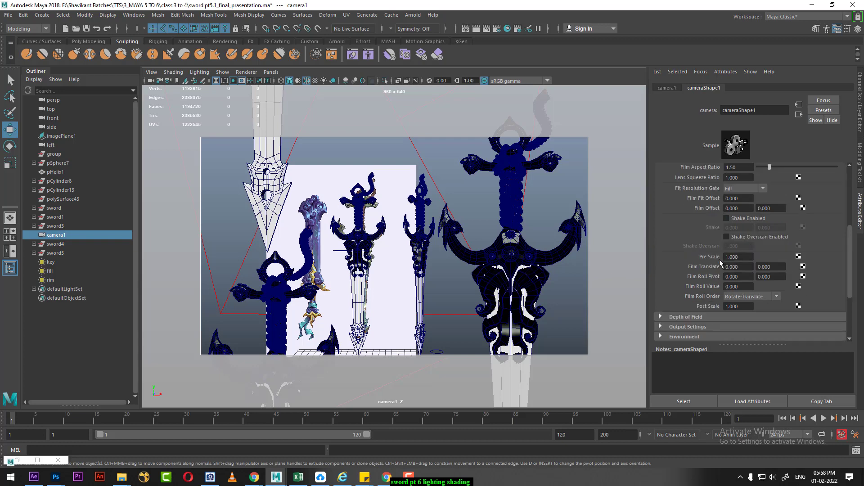
pyautogui.scroll(-5, 720, 263)
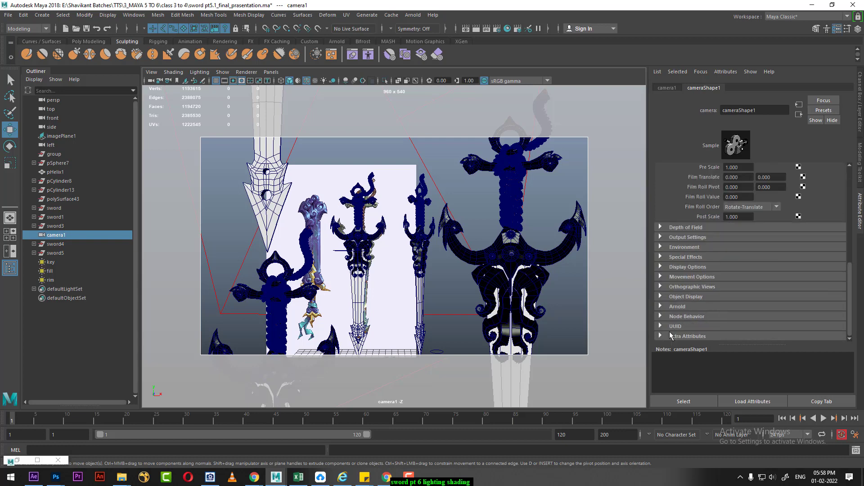
pyautogui.click(685, 248)
pyautogui.moveTo(757, 258); pyautogui.dragTo(767, 257)
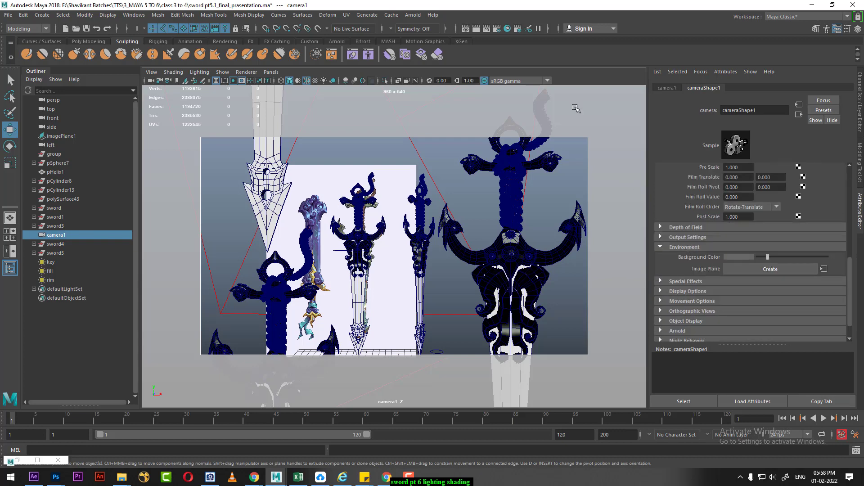
# - Test-render the grey background, then hide layer1 with the white backdrop plane
pyautogui.click(476, 29)
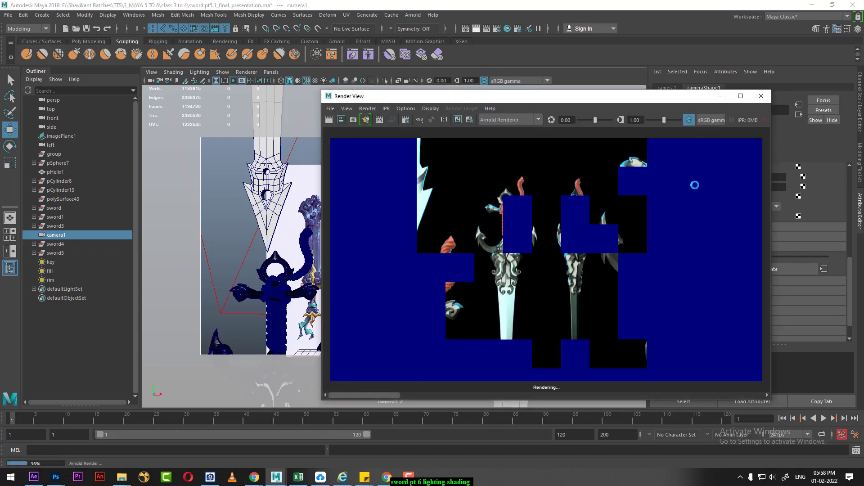
pyautogui.click(760, 96)
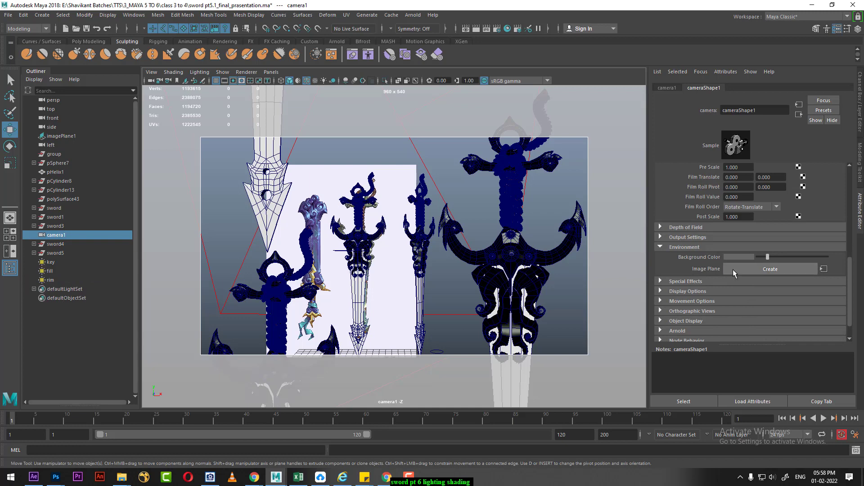
pyautogui.click(858, 29)
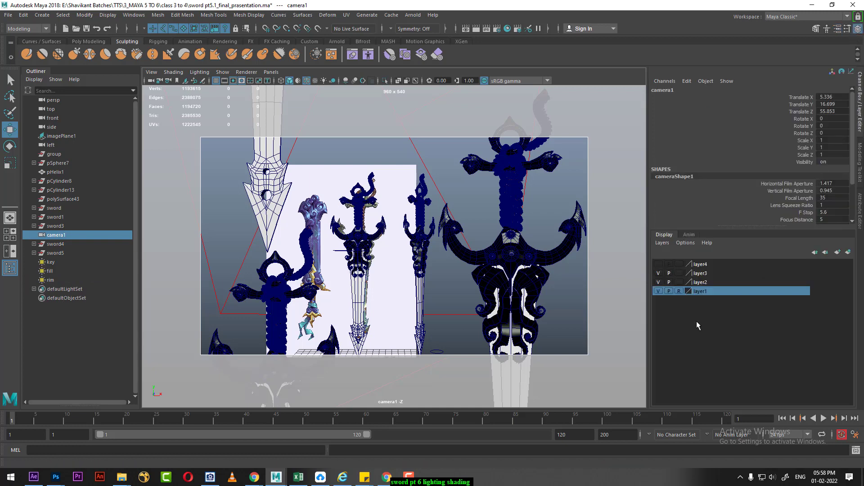
pyautogui.click(657, 292)
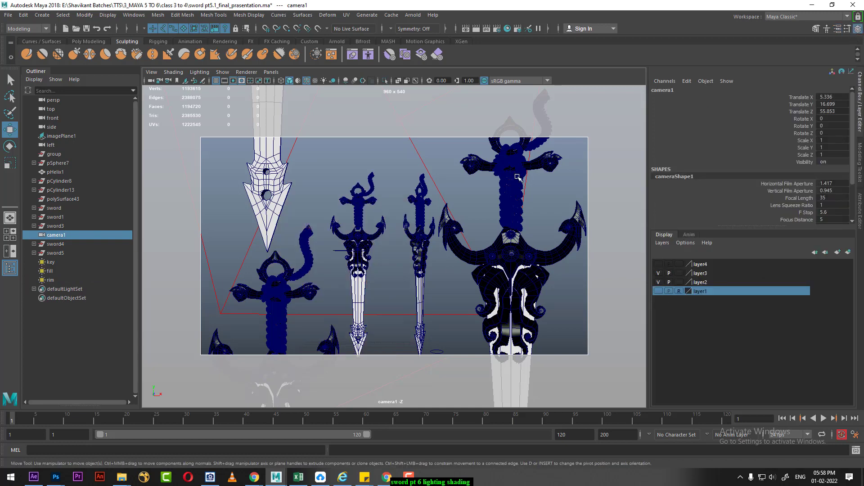
pyautogui.click(413, 15)
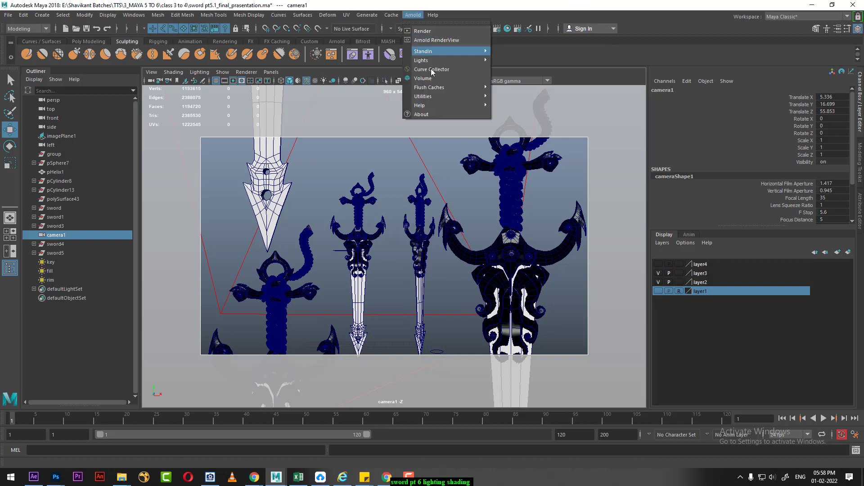
pyautogui.moveTo(443, 60)
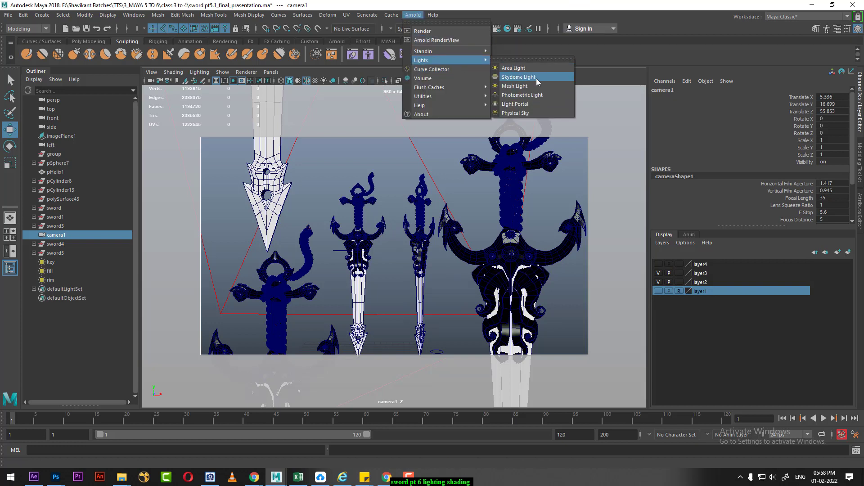
# - Add an Arnold Skydome Light and render the swords lit by it
pyautogui.click(536, 78)
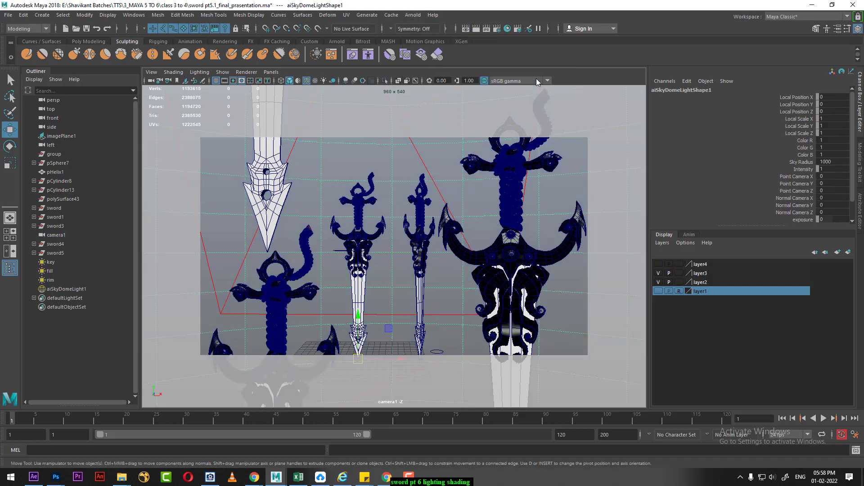
pyautogui.click(473, 30)
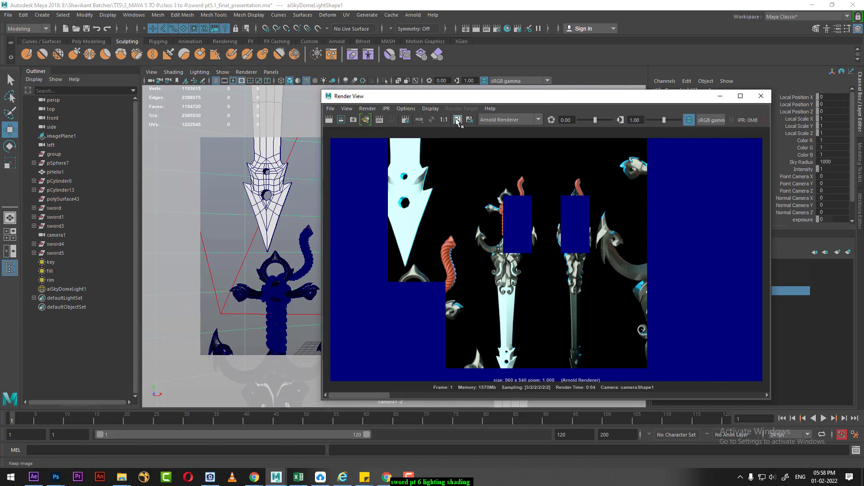
pyautogui.click(330, 127)
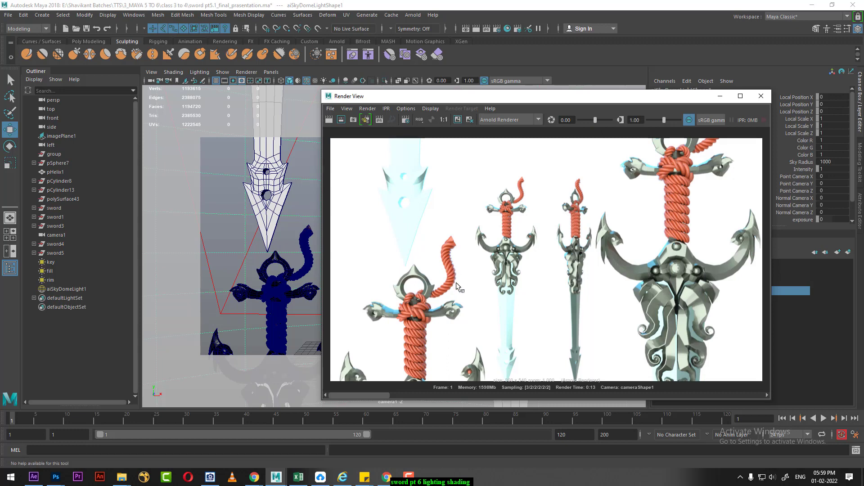
pyautogui.click(719, 97)
# - Set aiSkyDomeLight1's intensity to 0.2 and render again
pyautogui.click(320, 190)
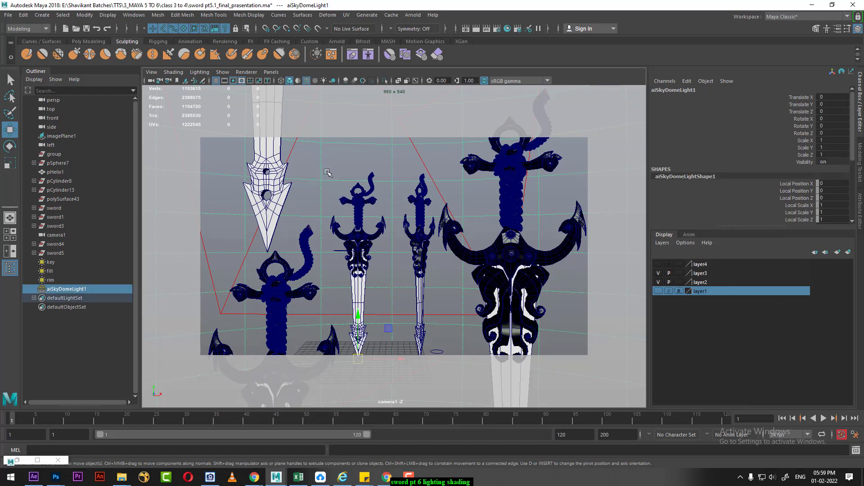
pyautogui.hotkey('ctrl', 'a')
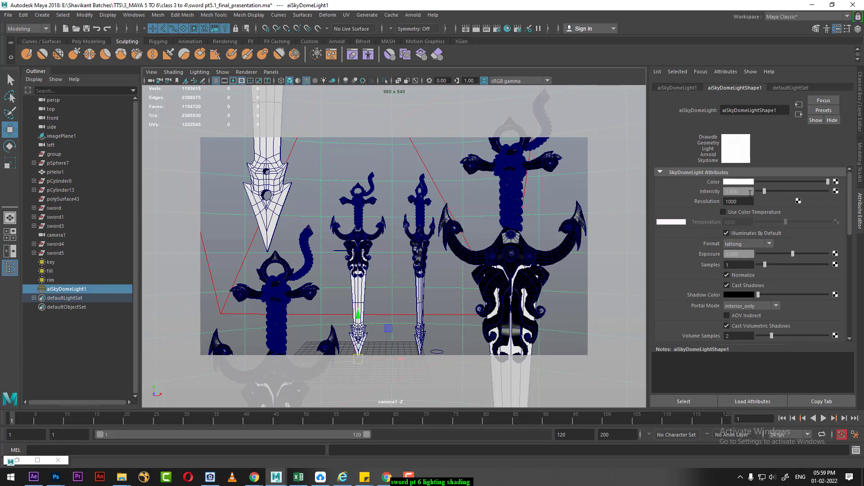
pyautogui.write('0.2')
pyautogui.press('Return')
pyautogui.click(475, 29)
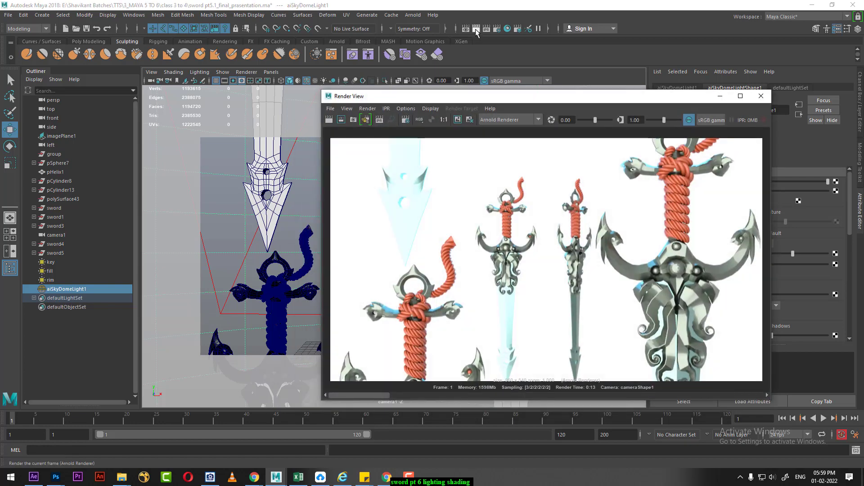
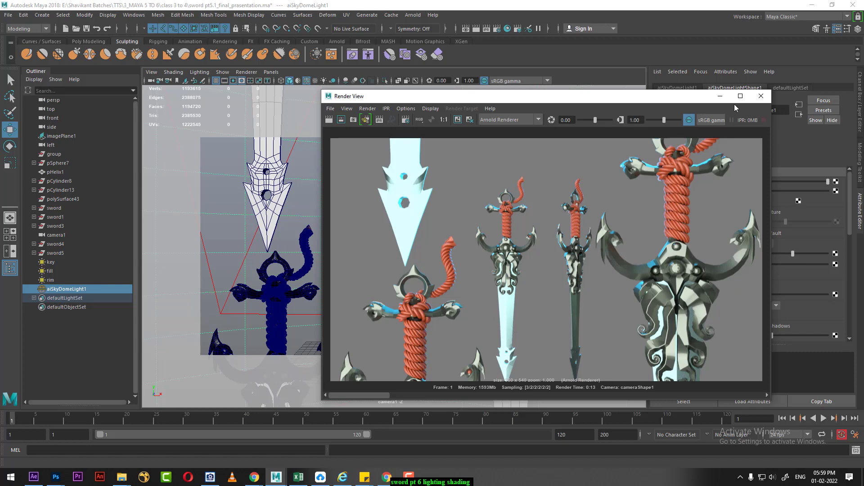
# - Select the whole left sword and rotate it about 24.6 degrees around Y
pyautogui.click(719, 96)
pyautogui.click(276, 201)
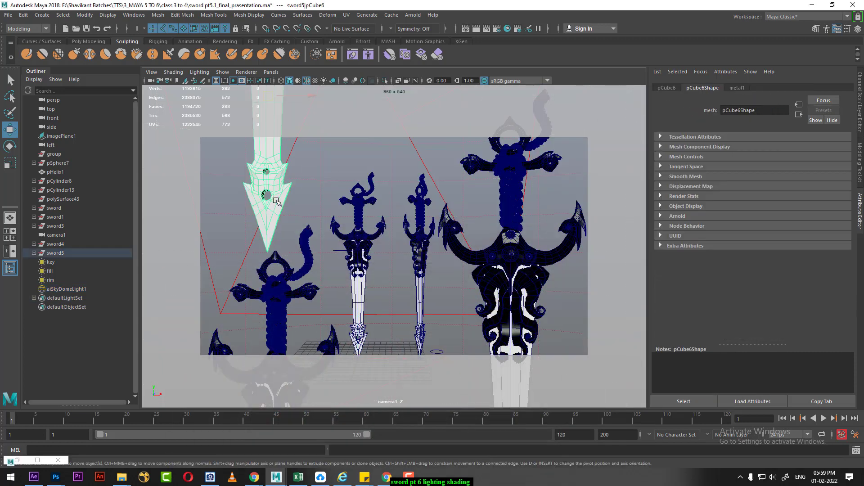
pyautogui.click(276, 203)
pyautogui.click(275, 206)
pyautogui.press('Up')
pyautogui.press('e')
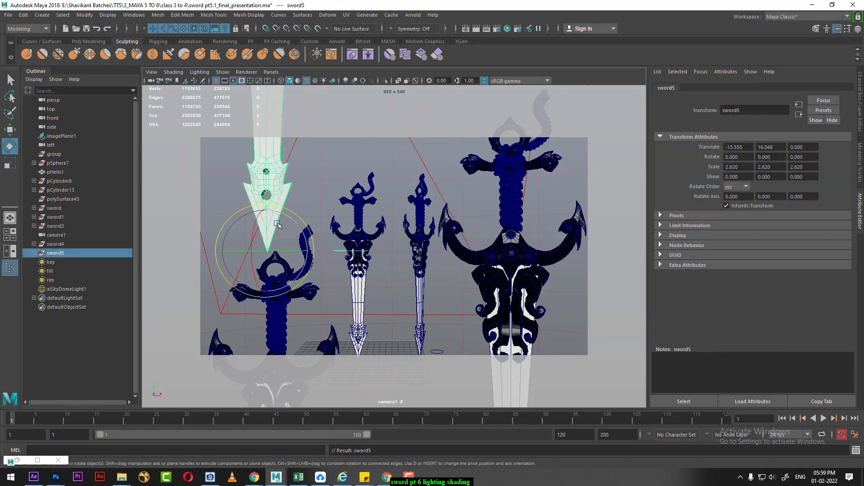
pyautogui.moveTo(281, 249); pyautogui.dragTo(298, 250)
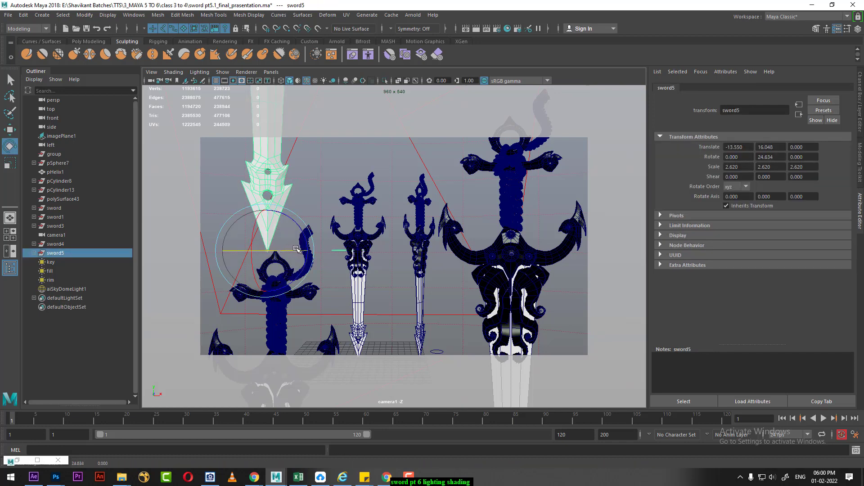
# - Re-render only a region around the left sword's tip to check the new angle
pyautogui.click(466, 29)
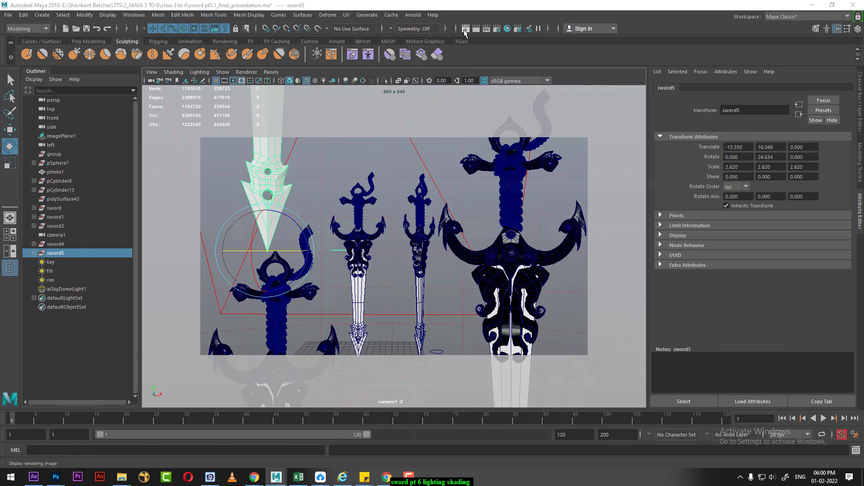
pyautogui.moveTo(362, 138); pyautogui.dragTo(440, 273)
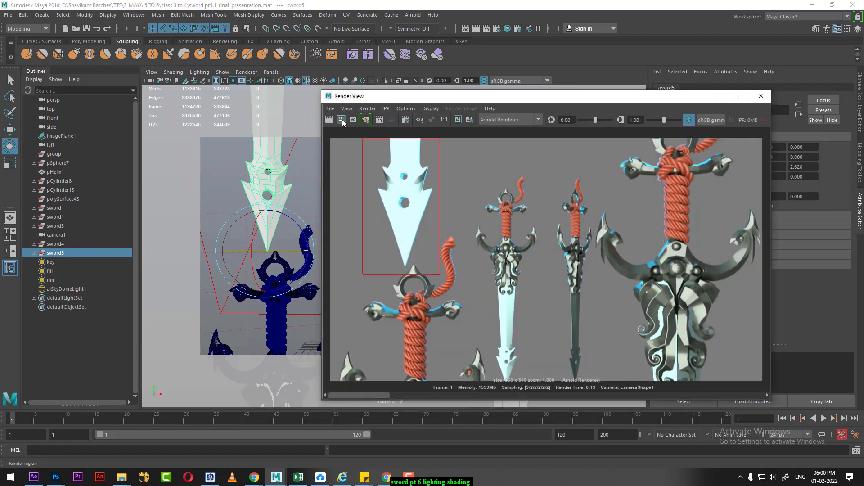
pyautogui.click(342, 119)
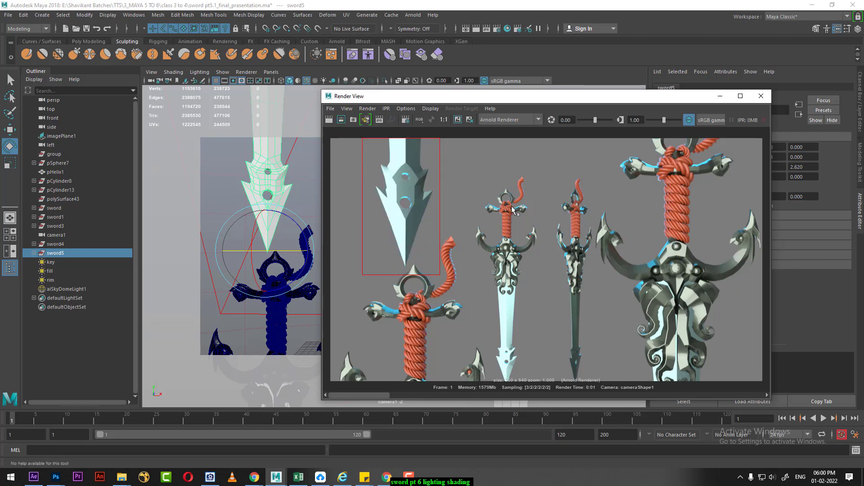
# - Select the second sword's blade and bring up its metal1 material settings
pyautogui.click(720, 98)
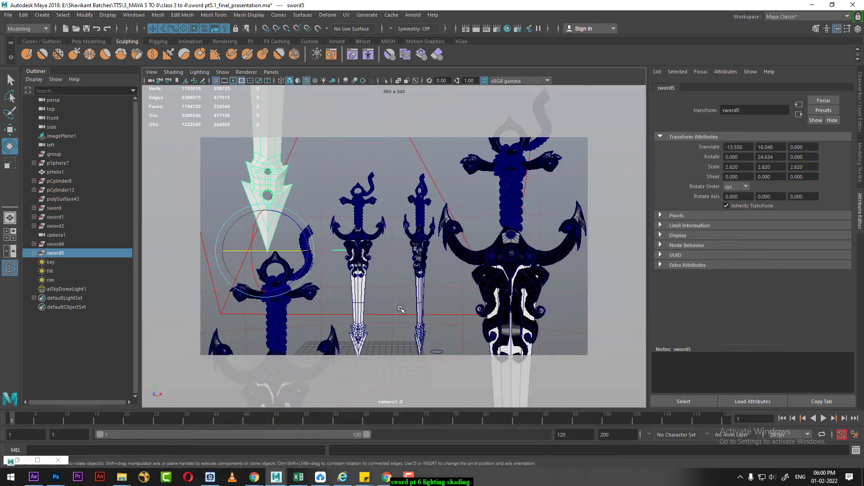
pyautogui.click(360, 295)
pyautogui.moveTo(360, 295); pyautogui.dragTo(366, 437, button='right')
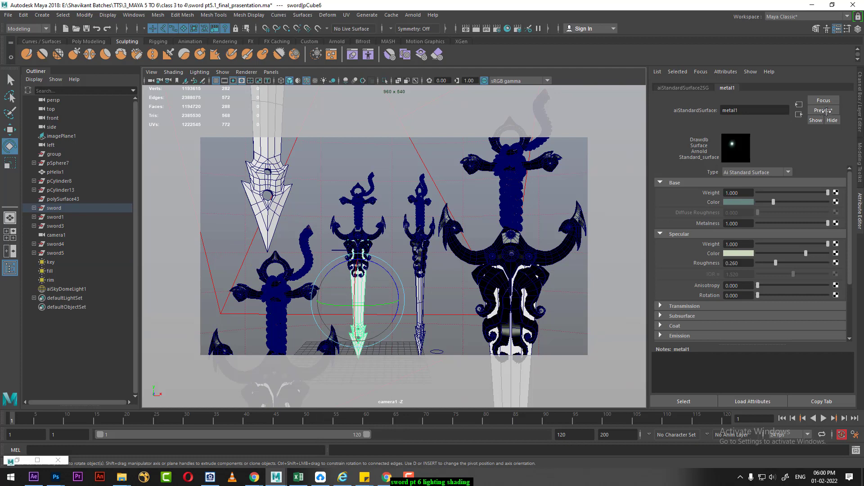
# - Replace metal1 with the Gold preset and render the swords to check the pale gold blades
pyautogui.click(826, 110)
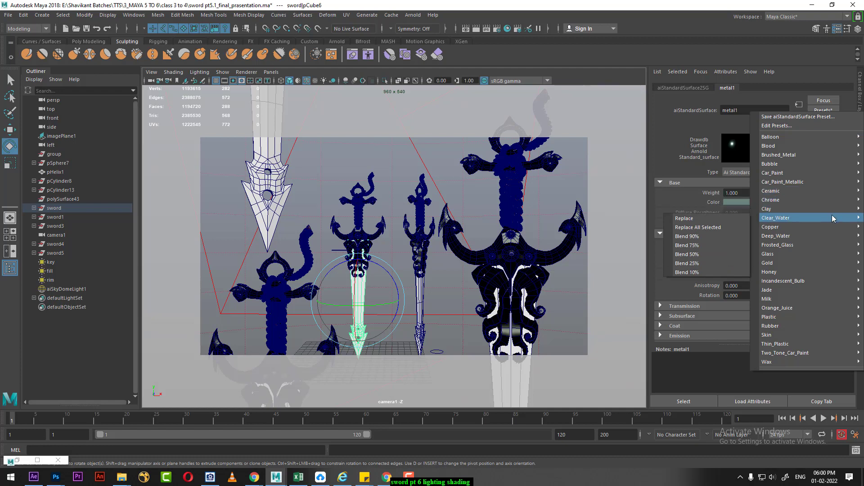
pyautogui.moveTo(769, 271)
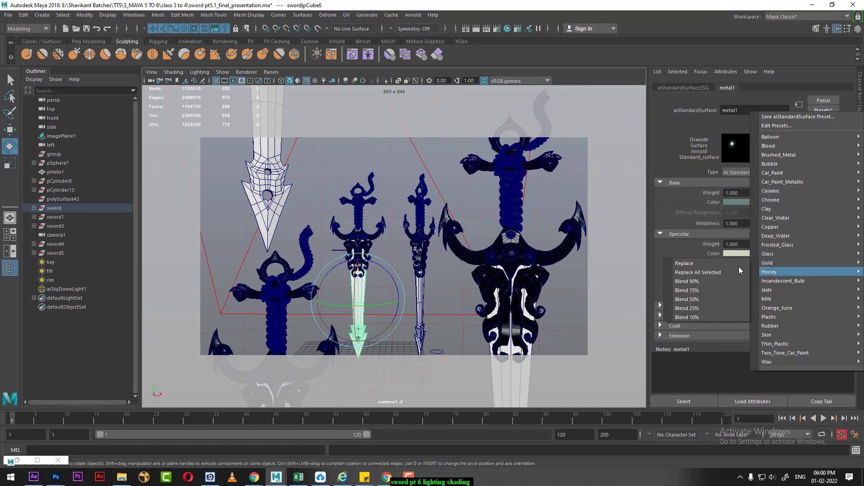
pyautogui.click(724, 266)
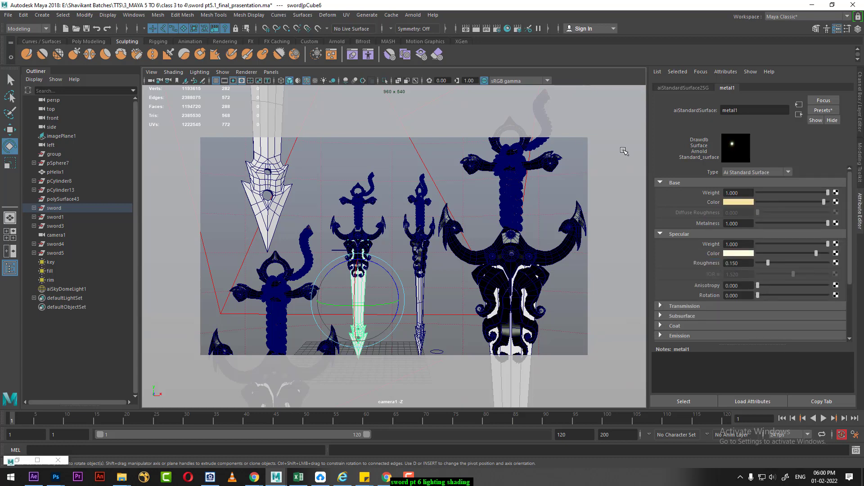
pyautogui.click(475, 28)
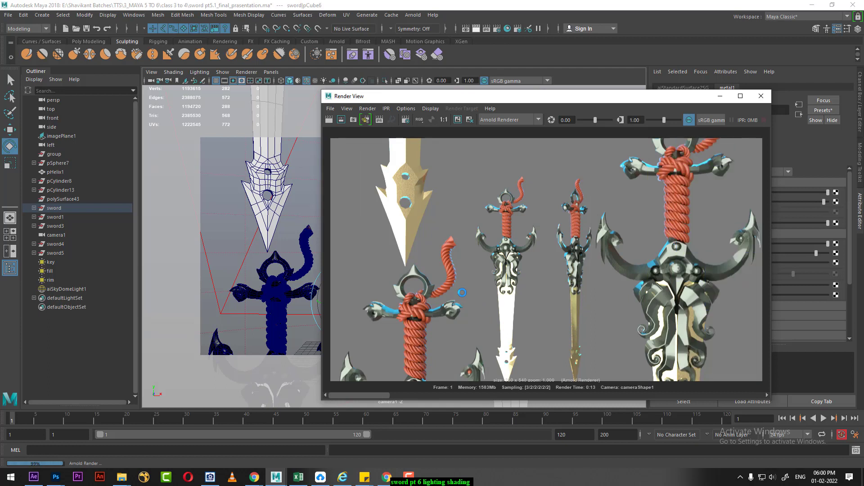
pyautogui.click(719, 100)
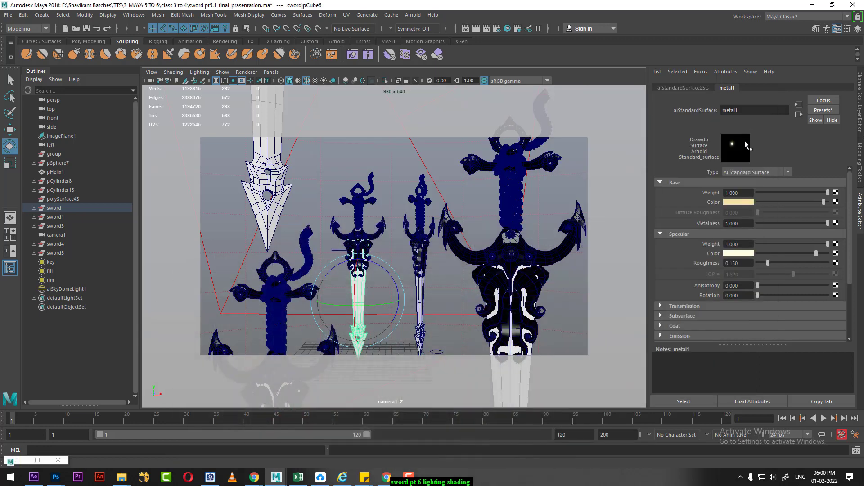
pyautogui.click(445, 238)
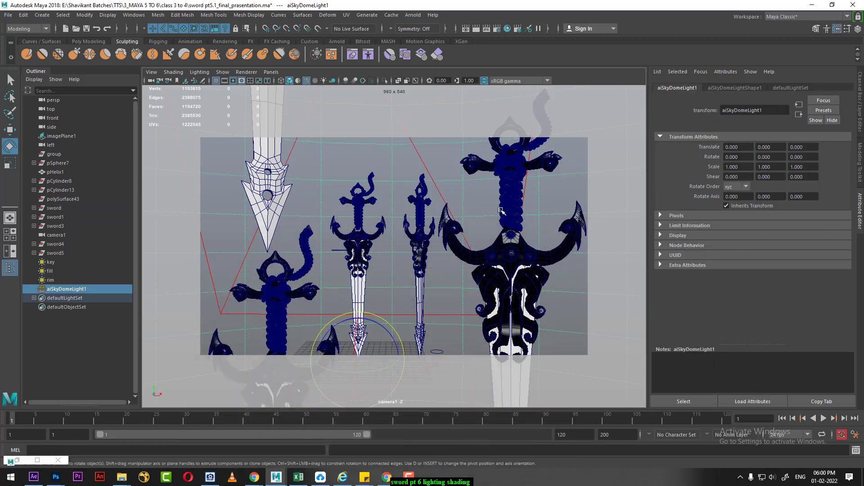
# - Connect a new File texture node to the sky dome light's Color
pyautogui.rightClick(355, 163)
pyautogui.hotkey('ctrl', 'a')
pyautogui.hotkey('ctrl', 'a')
pyautogui.click(738, 87)
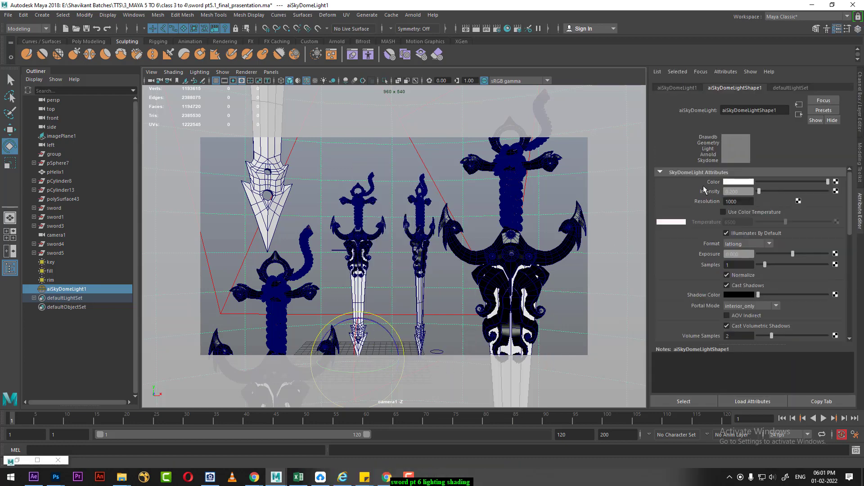
pyautogui.click(834, 183)
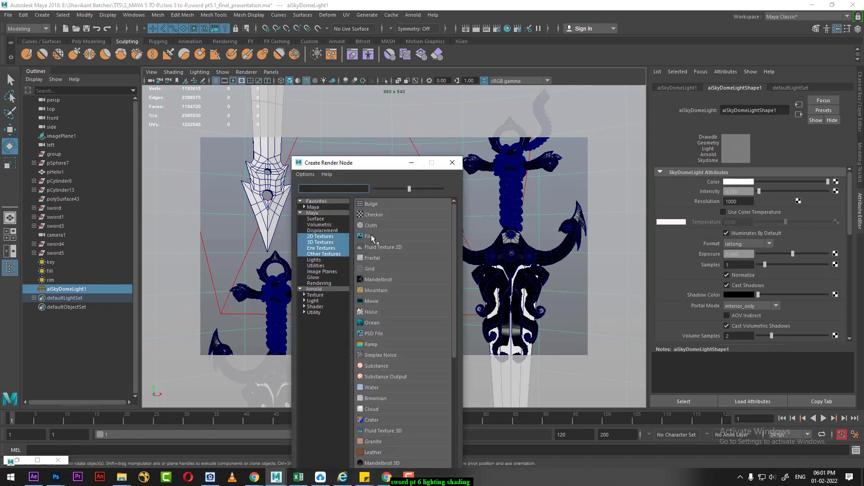
pyautogui.click(372, 238)
# - Load DS360_001_Env.hdr from the hdri folder into the sky dome's file texture
pyautogui.click(838, 210)
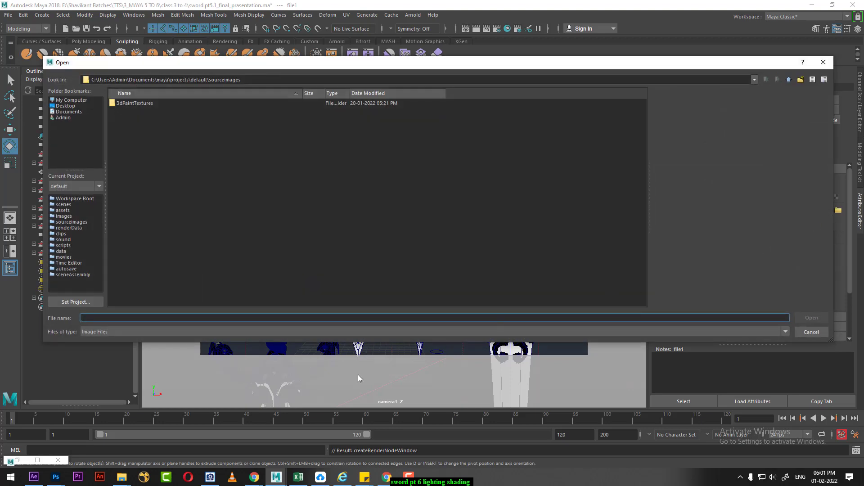
pyautogui.write('E:\\Shavikant Batches\\TTS\\hdri')
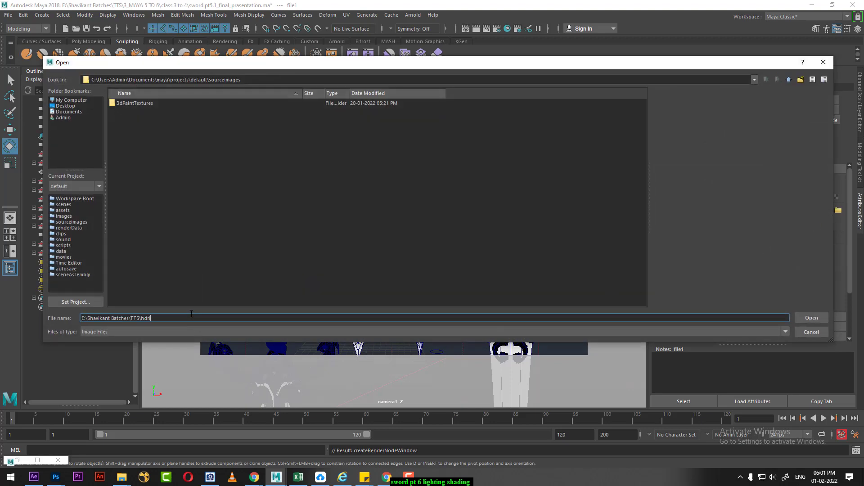
pyautogui.press('Return')
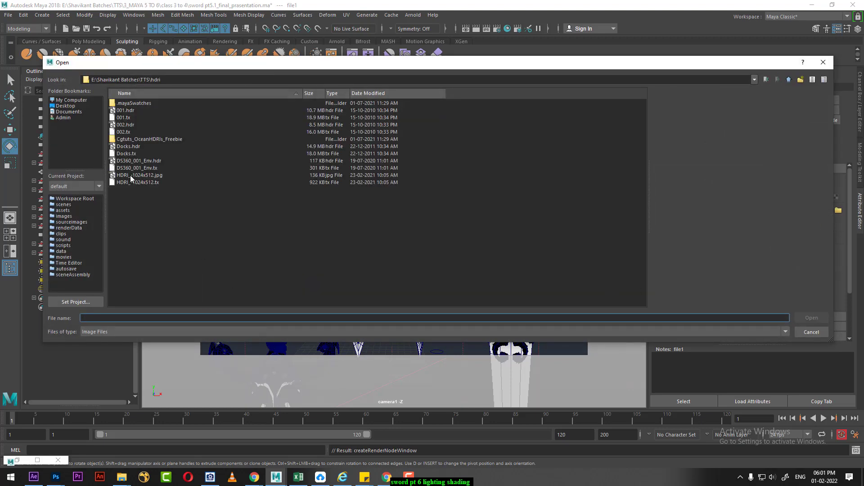
pyautogui.click(133, 175)
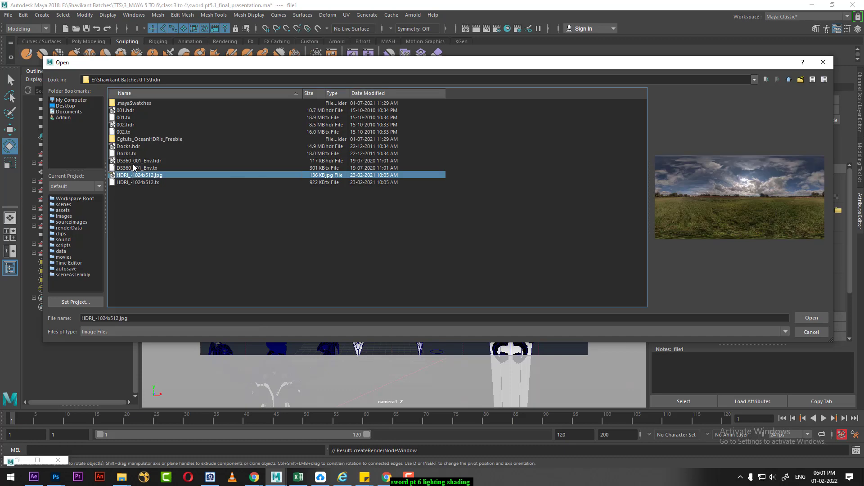
pyautogui.click(134, 162)
pyautogui.doubleClick(134, 163)
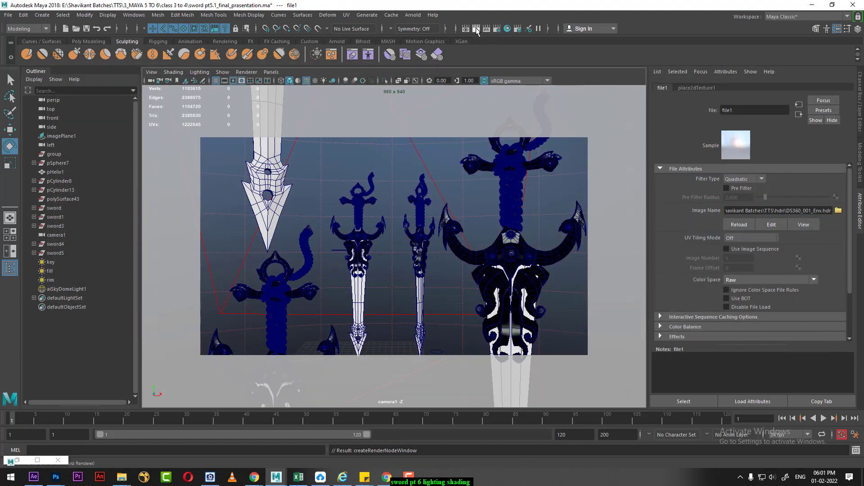
pyautogui.click(466, 29)
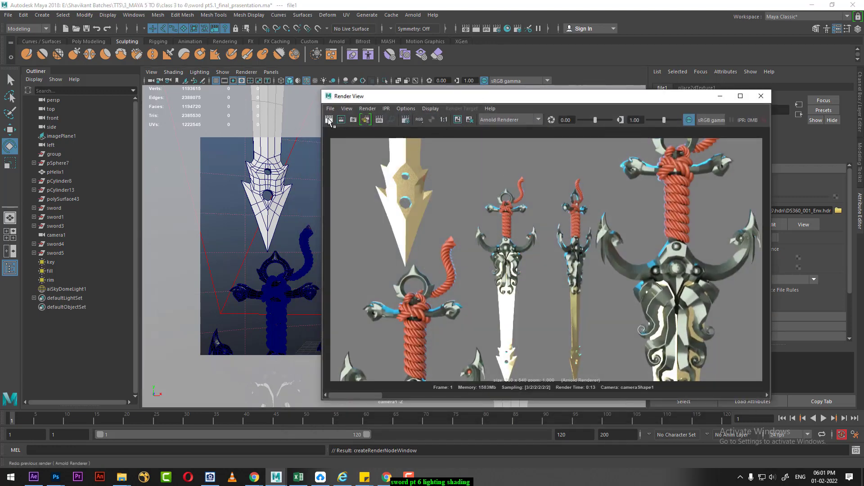
# - Re-render the swords under the new environment and select the key light
pyautogui.click(329, 121)
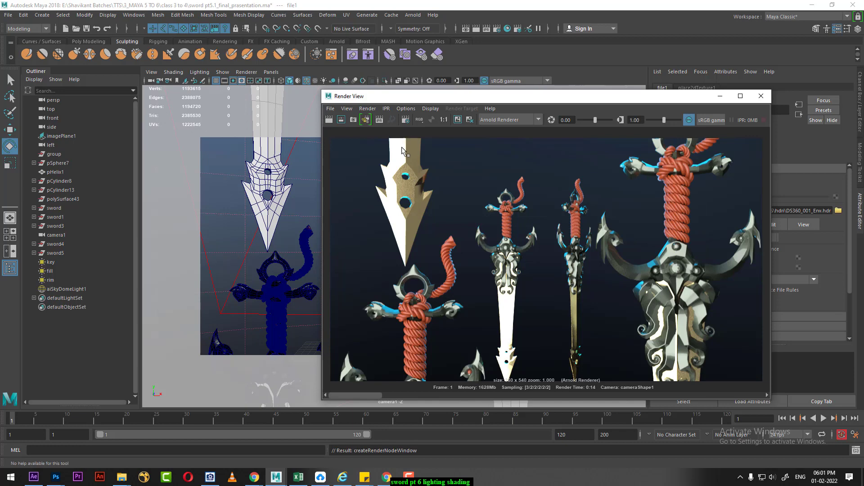
pyautogui.click(50, 262)
pyautogui.moveTo(601, 102); pyautogui.dragTo(422, 129)
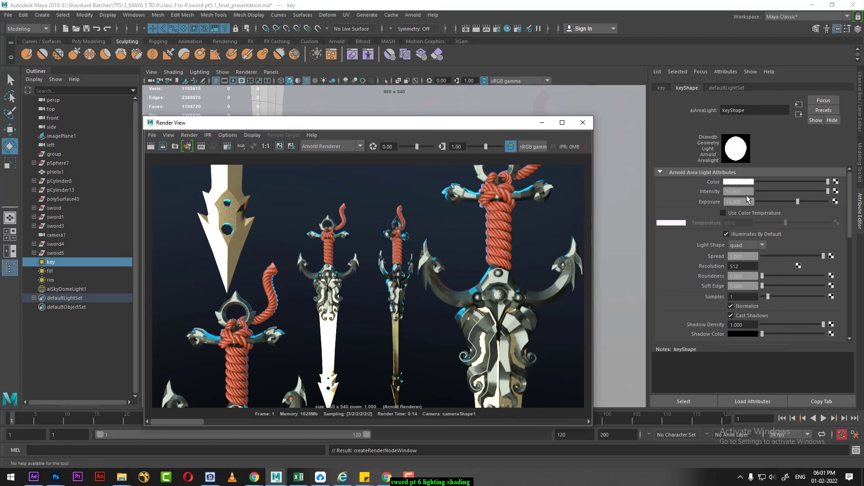
# - Lower the key light intensity to 8, keep the previous image, and re-render
pyautogui.doubleClick(747, 202)
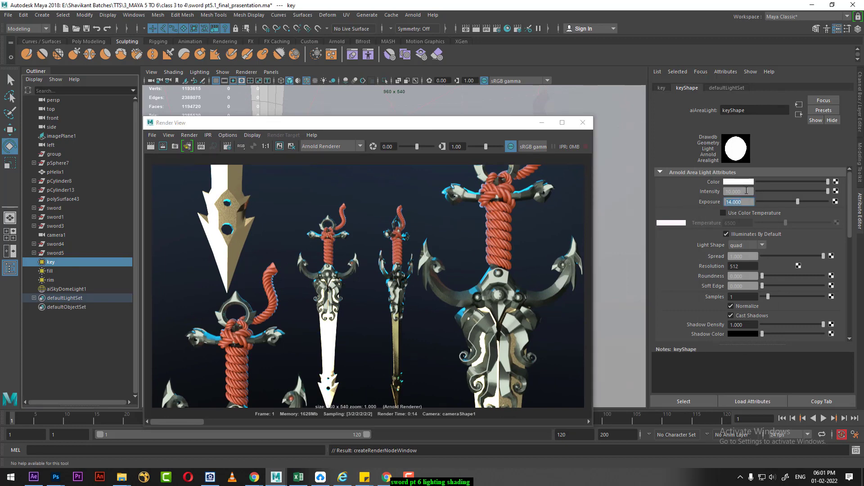
pyautogui.doubleClick(746, 191)
pyautogui.write('8')
pyautogui.press('Return')
pyautogui.click(279, 148)
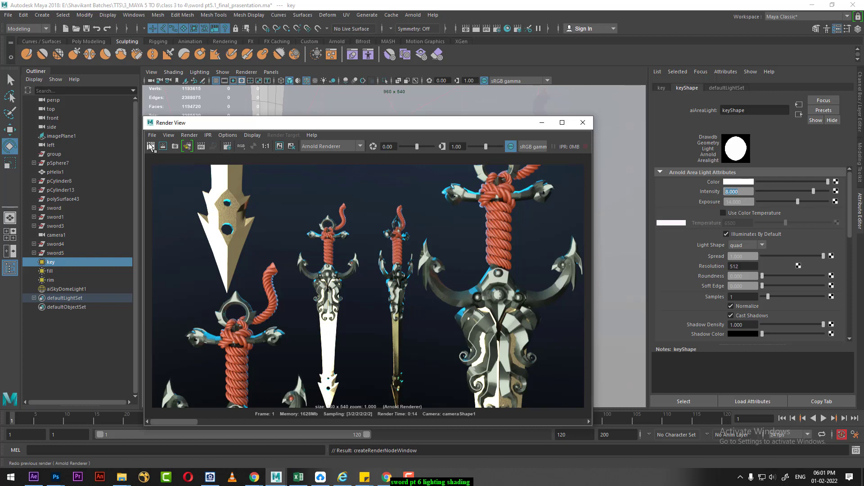
pyautogui.click(150, 147)
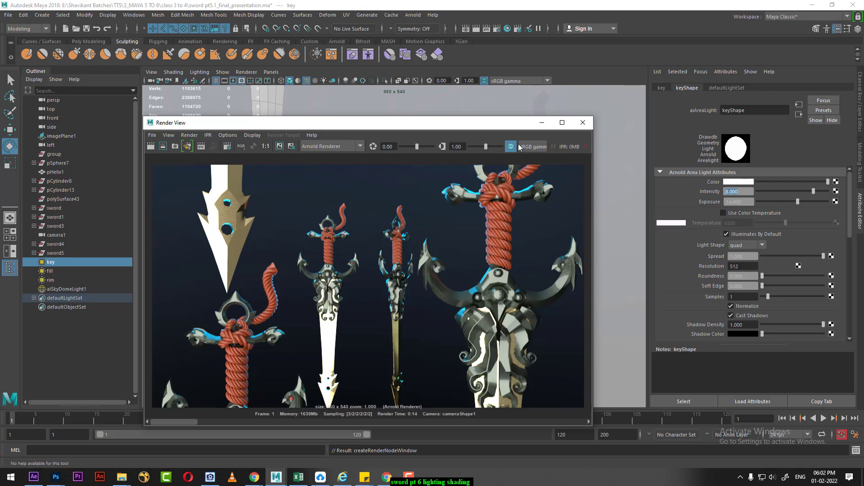
pyautogui.click(542, 122)
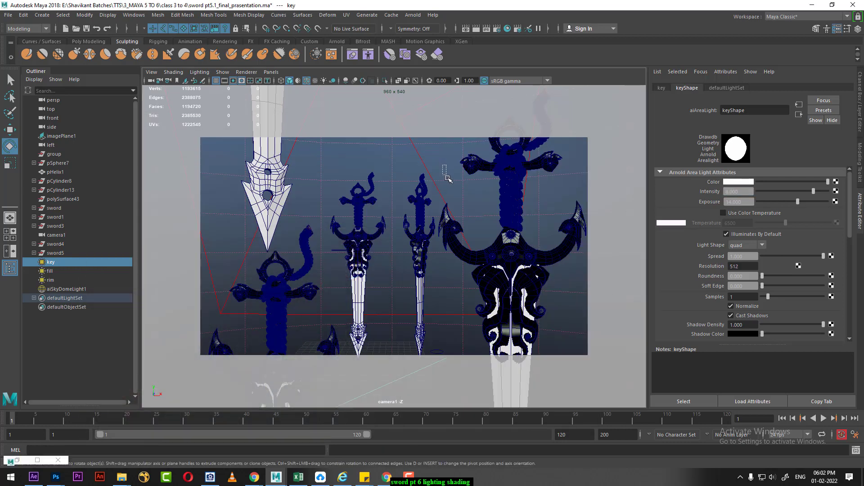
# - Set the sky dome light intensity to 0.5 and render the swords again
pyautogui.click(448, 182)
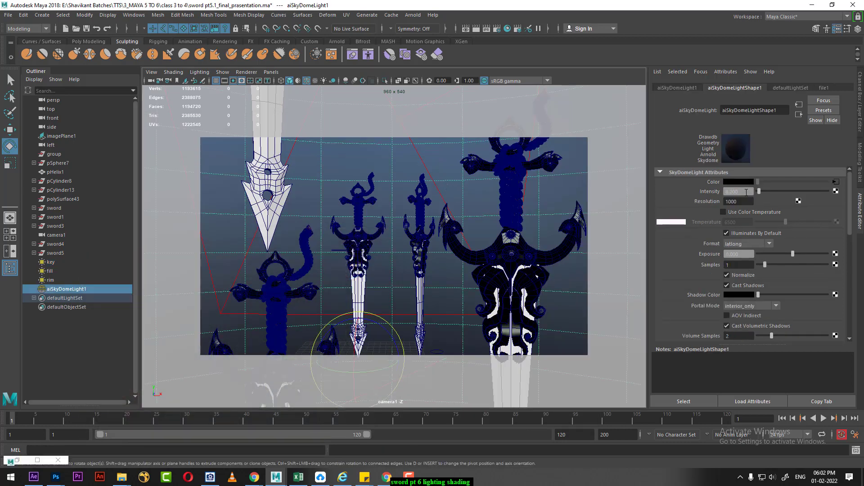
pyautogui.write('0.5')
pyautogui.press('Return')
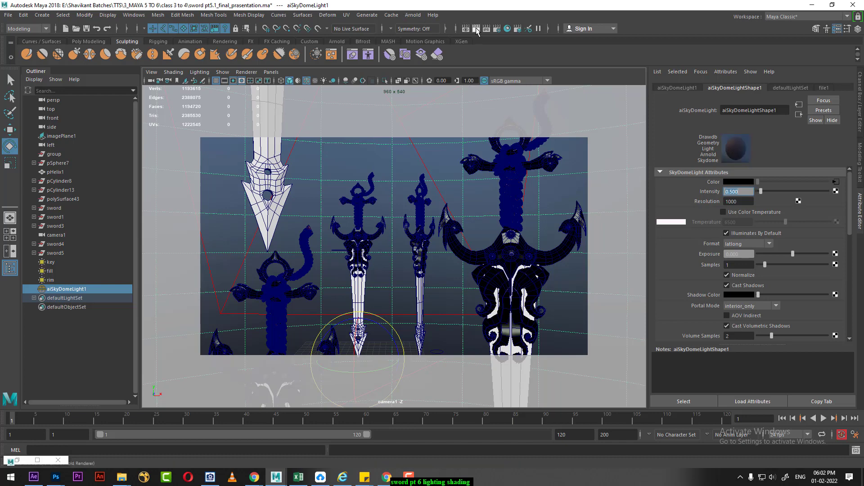
pyautogui.click(475, 28)
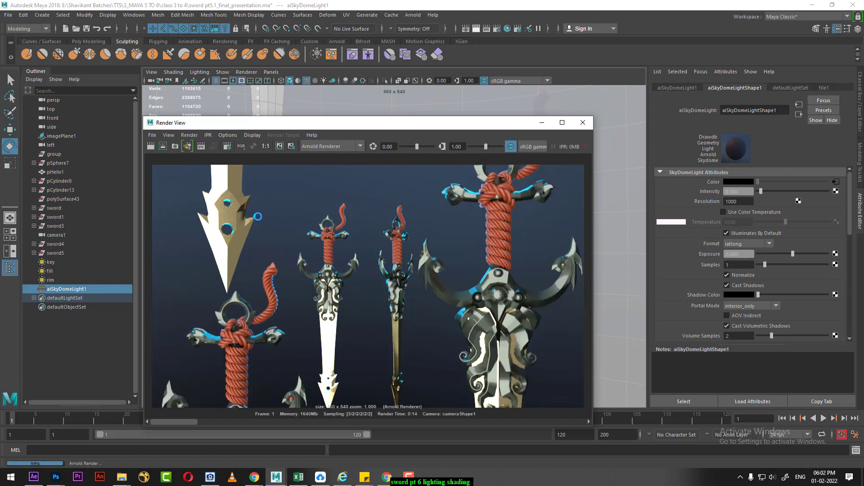
pyautogui.click(583, 123)
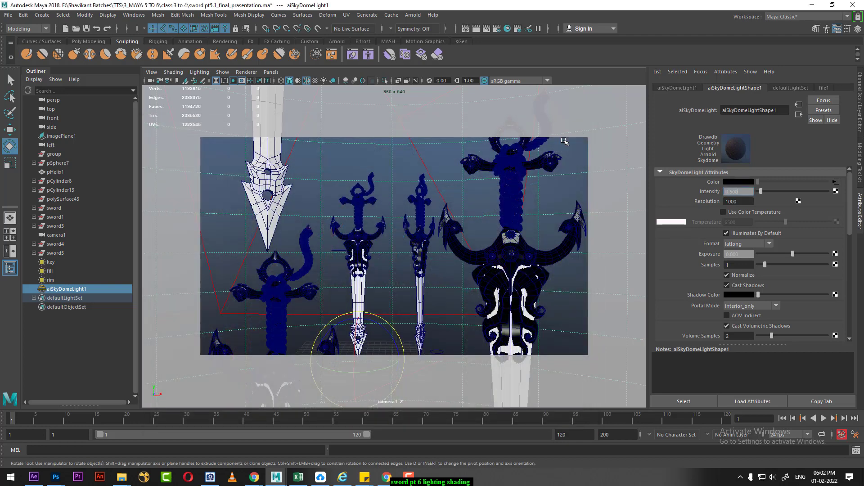
pyautogui.click(358, 287)
# - Rotate the second sword group to about 21.4 degrees on Y, rendering to check the angle
pyautogui.press('w')
pyautogui.press('Up')
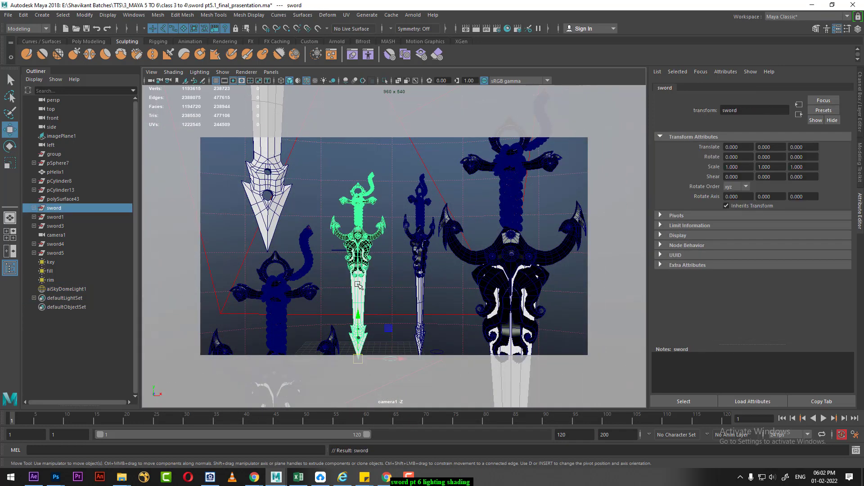
pyautogui.press('e')
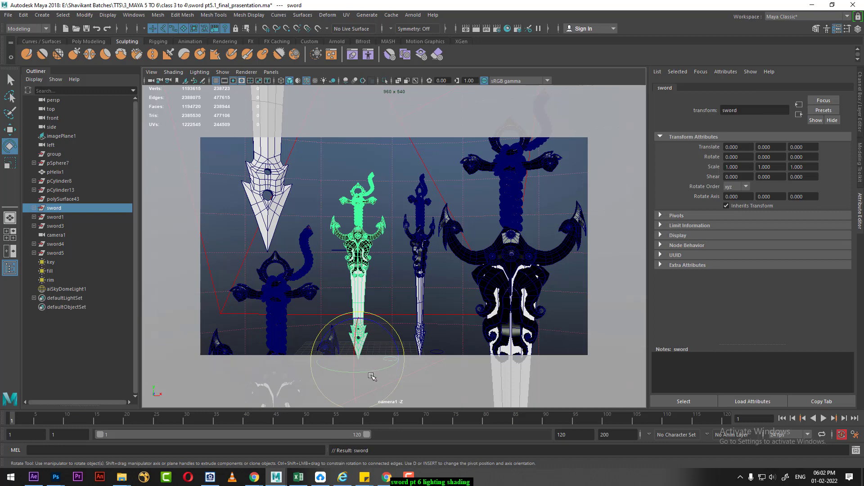
pyautogui.moveTo(373, 374); pyautogui.dragTo(391, 371)
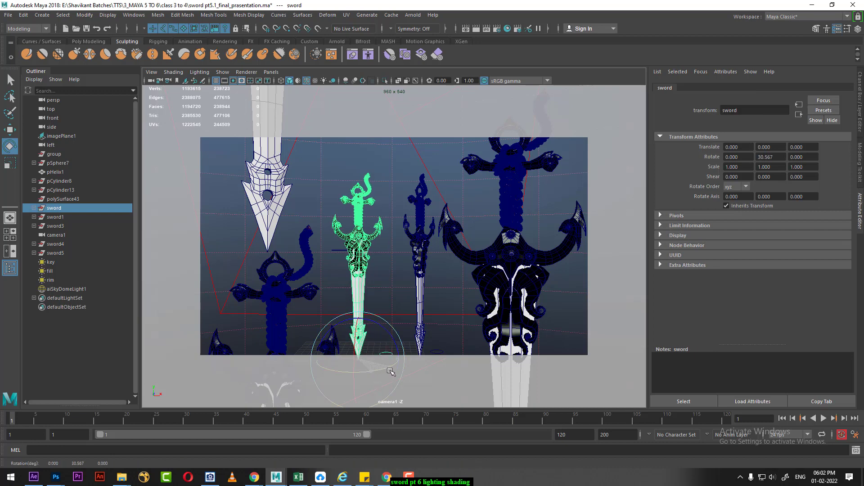
pyautogui.click(476, 28)
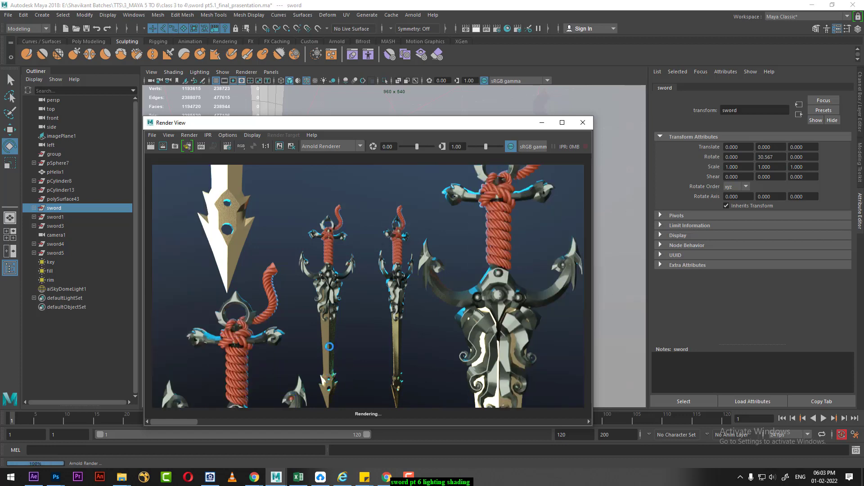
pyautogui.click(583, 123)
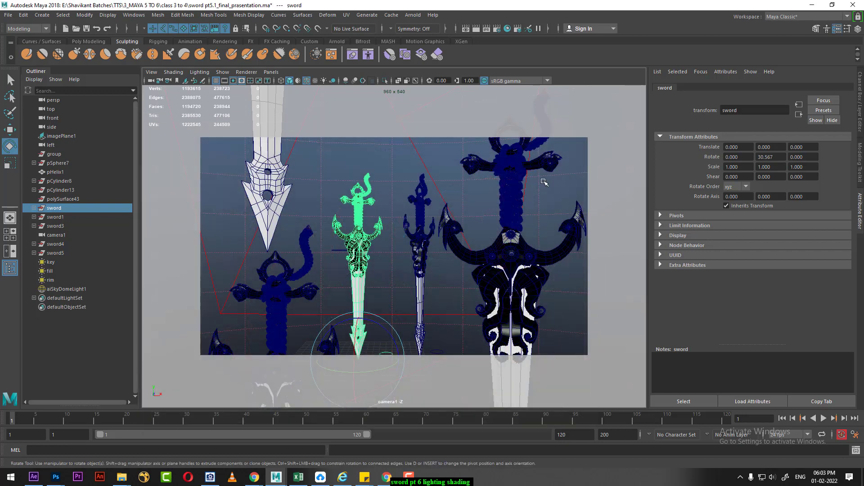
pyautogui.moveTo(380, 365); pyautogui.dragTo(367, 368)
pyautogui.click(476, 27)
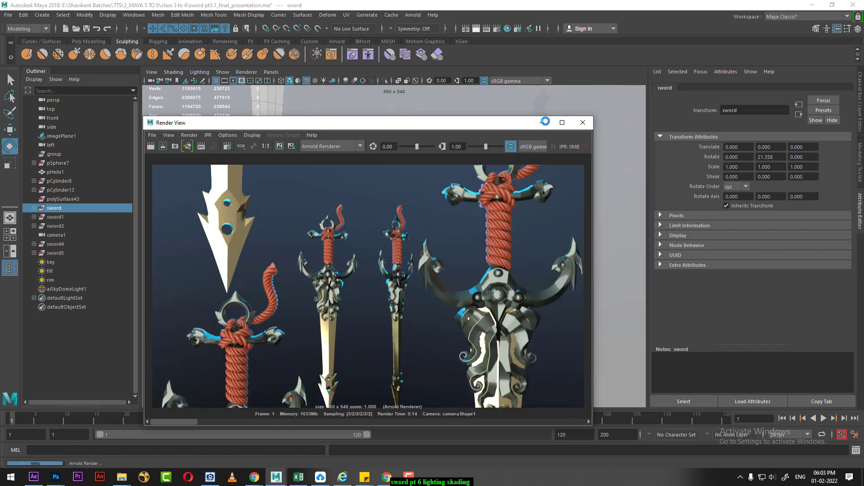
# - Raise metal1's Specular Roughness to about 0.325 and re-render to compare
pyautogui.click(545, 122)
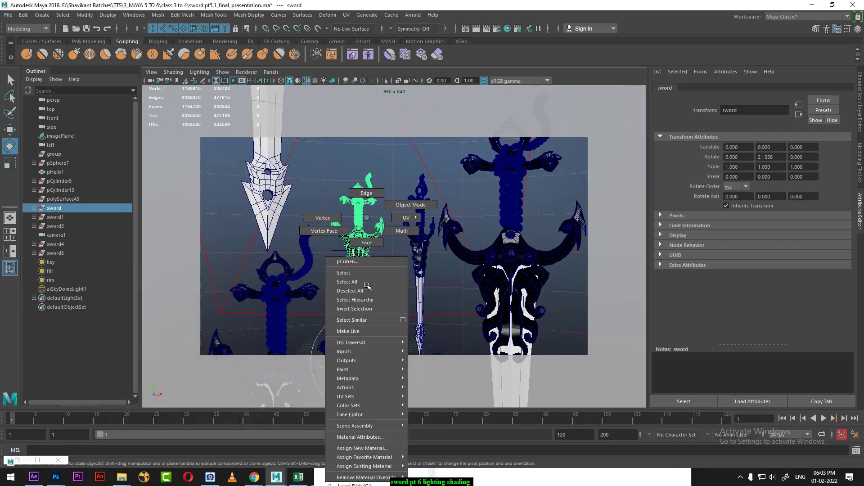
pyautogui.rightClick(367, 289)
pyautogui.click(368, 437)
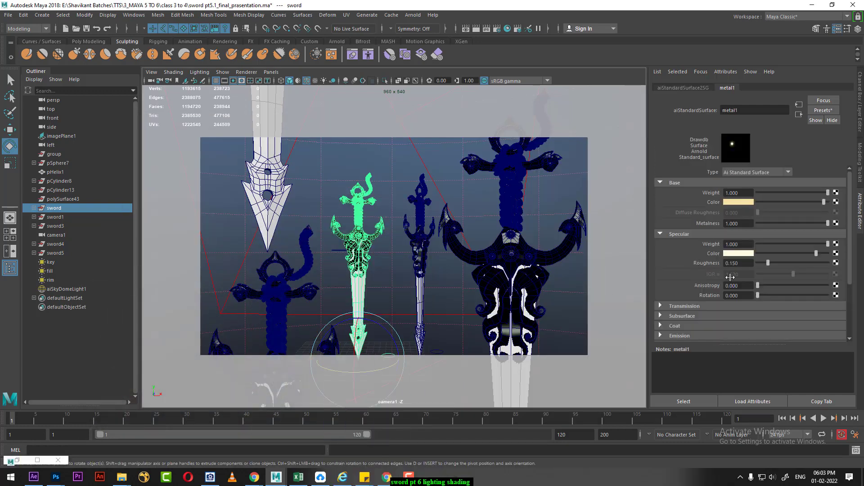
pyautogui.keyDown('ctrl'); pyautogui.moveTo(752, 263); pyautogui.dragTo(783, 263); pyautogui.keyUp('ctrl')
pyautogui.click(465, 29)
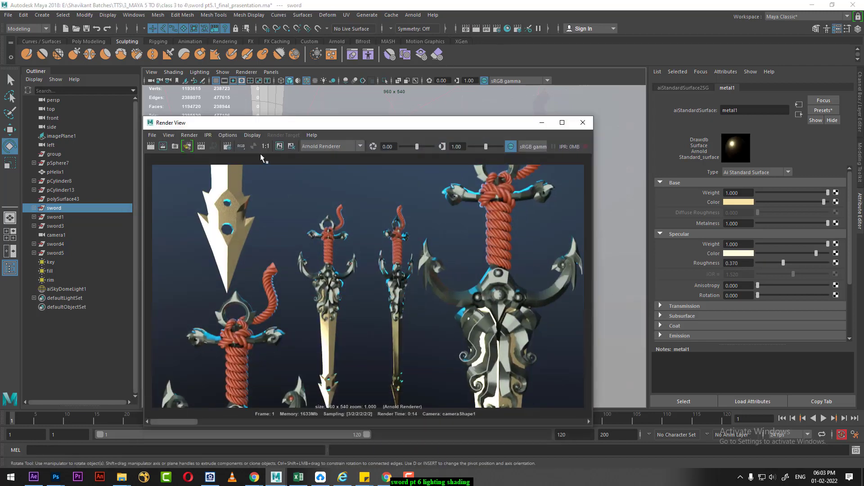
pyautogui.click(150, 147)
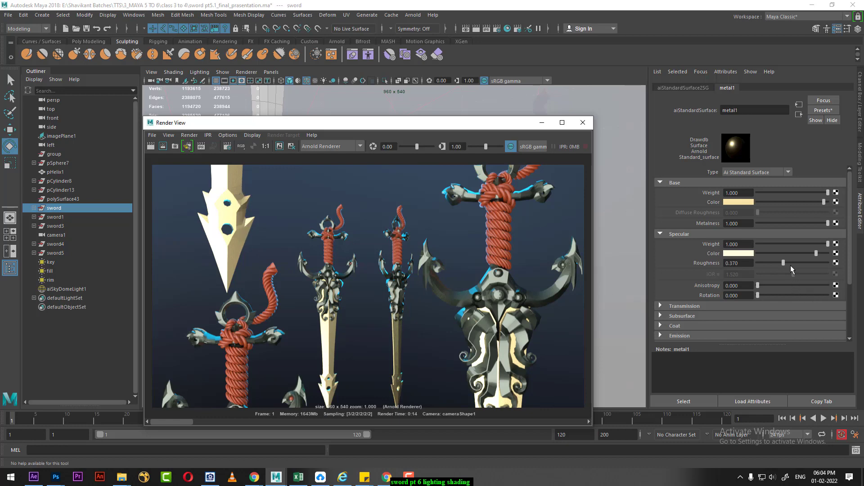
# - Raise Specular Roughness further to 0.519 and add a texture map to Specular Color
pyautogui.moveTo(783, 262)
pyautogui.mouseDown()
pyautogui.moveTo(805, 261)
pyautogui.moveTo(793, 263)
pyautogui.mouseUp()
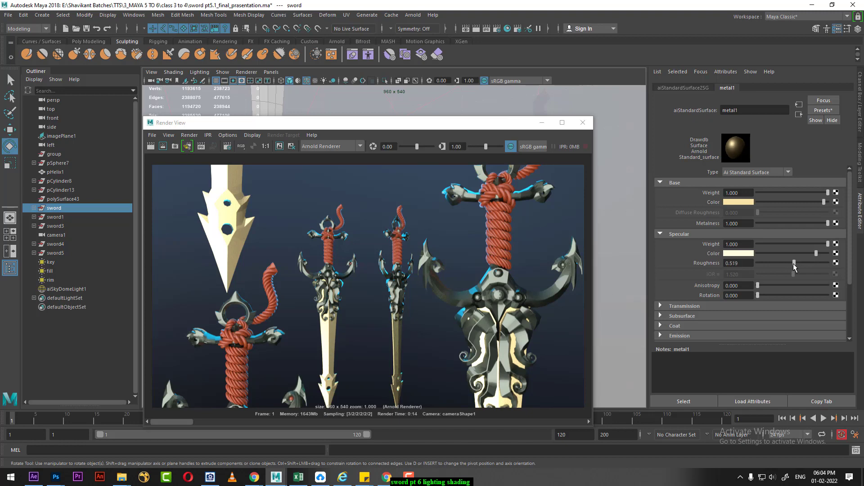
pyautogui.click(147, 145)
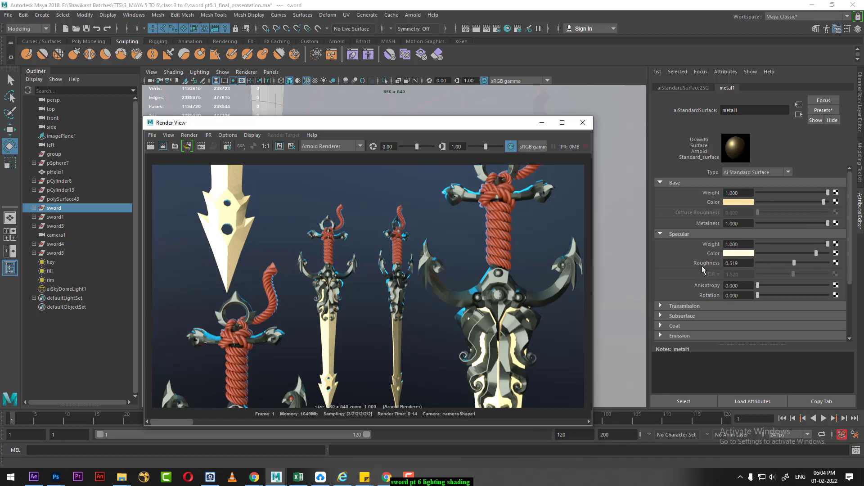
pyautogui.click(836, 253)
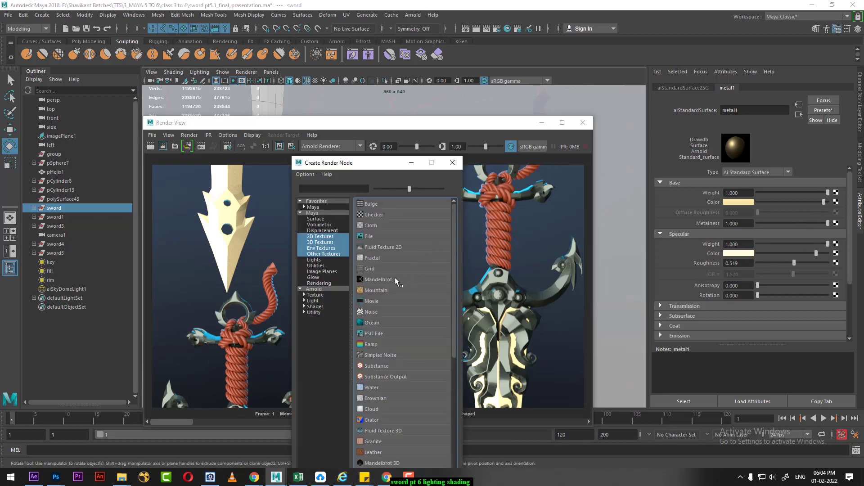
# - Create a File texture node and browse to the Matel JPG image folder
pyautogui.click(370, 236)
pyautogui.click(838, 211)
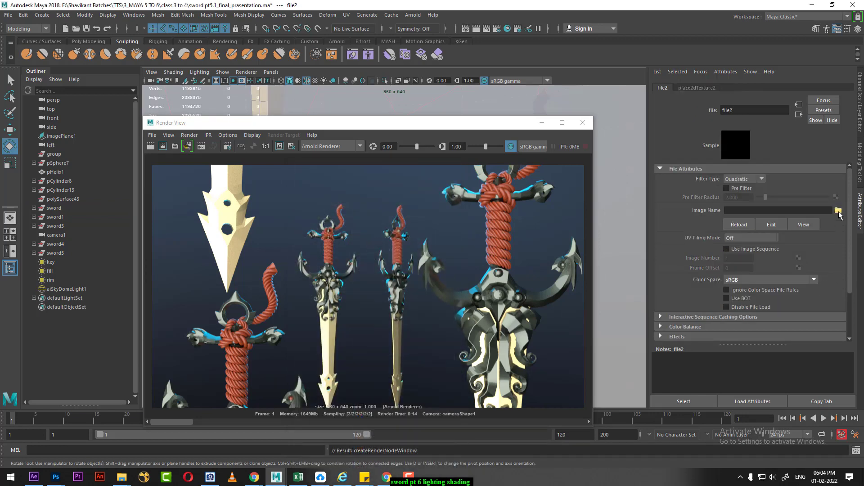
pyautogui.write('G:\\student work\\Alpha All\\Matel\\JPG')
pyautogui.press('Return')
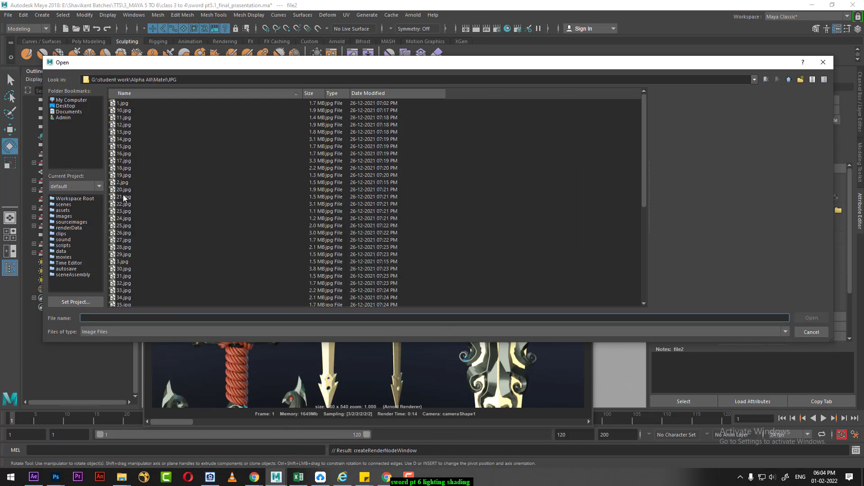
# - Preview the texture images from 18.jpg onward and load Silver 6.jpg
pyautogui.click(124, 169)
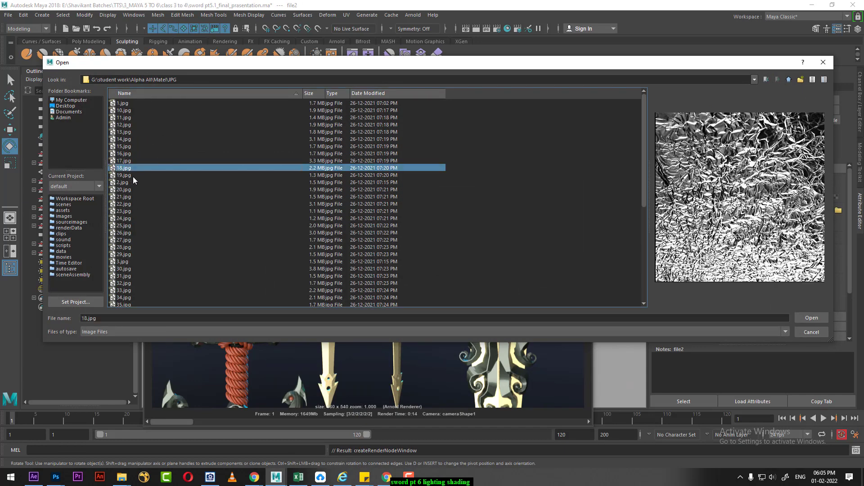
pyautogui.press('Down')
pyautogui.press('Down')
pyautogui.press('Down')
pyautogui.press('Down')
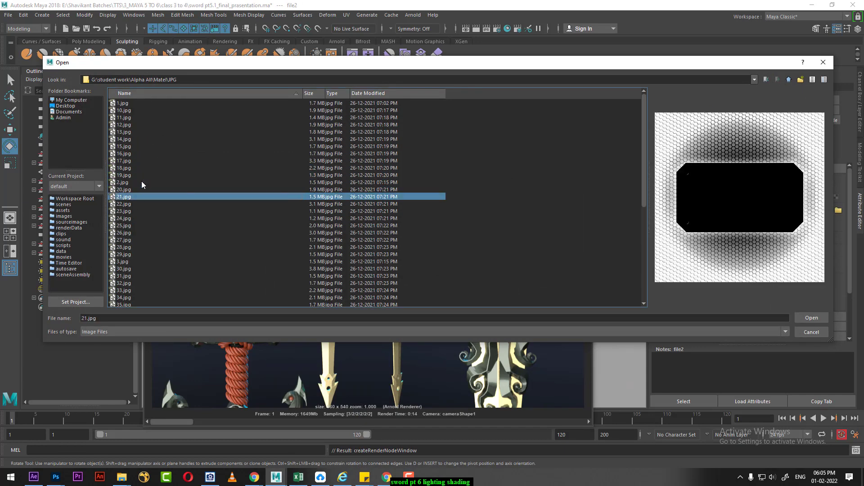
pyautogui.press('Down')
pyautogui.press('Down')
pyautogui.press('Down')
pyautogui.press('Down')
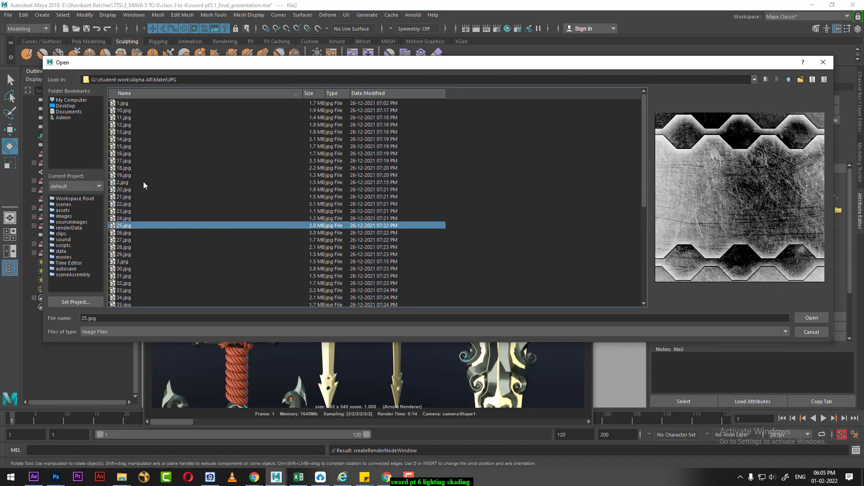
pyautogui.press('Down')
pyautogui.press('Down')
pyautogui.press('Down')
pyautogui.press('Down')
pyautogui.press('Down')
pyautogui.press('Down')
pyautogui.press('Down')
pyautogui.press('Down')
pyautogui.press('Down')
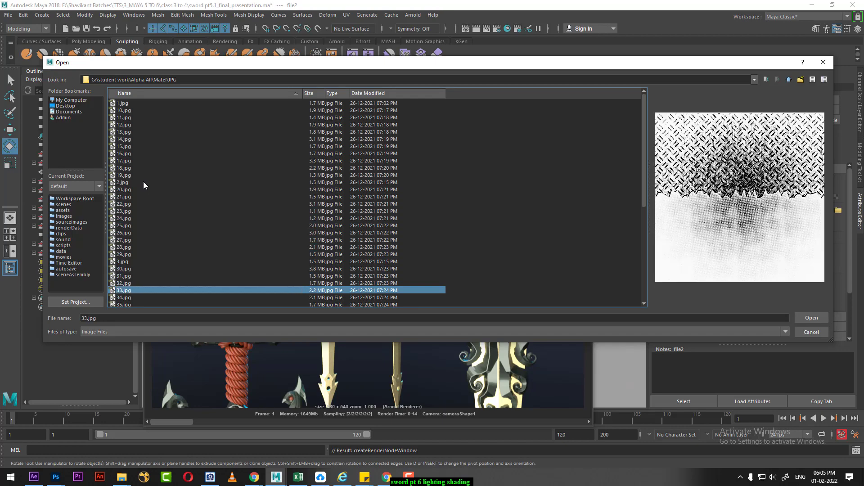
pyautogui.press('Down')
pyautogui.press('Down')
pyautogui.press('Down')
pyautogui.press('Down')
pyautogui.press('Down')
pyautogui.press('Down')
pyautogui.press('Down')
pyautogui.press('Down')
pyautogui.press('Down')
pyautogui.press('Down')
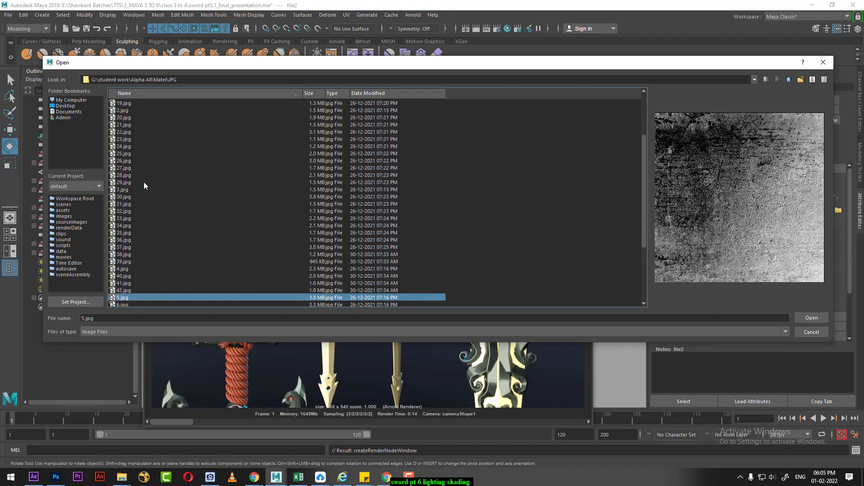
pyautogui.press('Down')
pyautogui.press('Down')
pyautogui.press('Down')
pyautogui.press('Down')
pyautogui.press('Down')
pyautogui.press('Down')
pyautogui.press('Down')
pyautogui.press('Down')
pyautogui.press('Down')
pyautogui.press('Down')
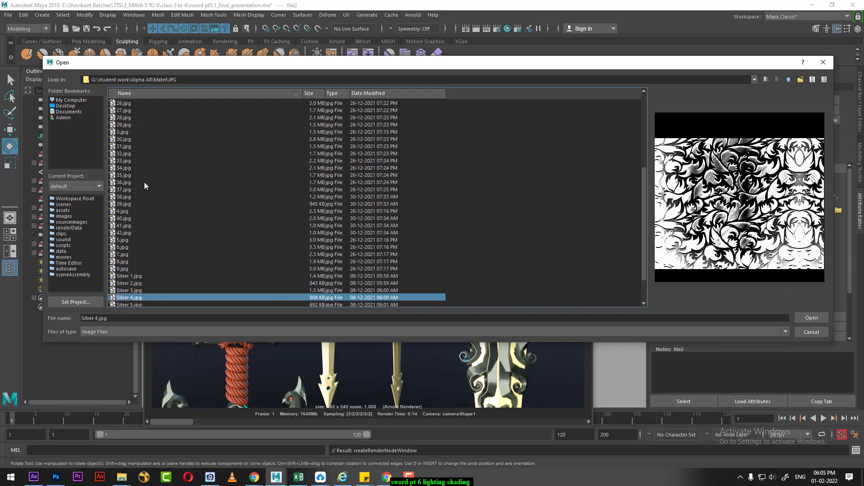
pyautogui.press('Down')
pyautogui.press('Down')
pyautogui.press('Down')
pyautogui.press('Down')
pyautogui.press('Up')
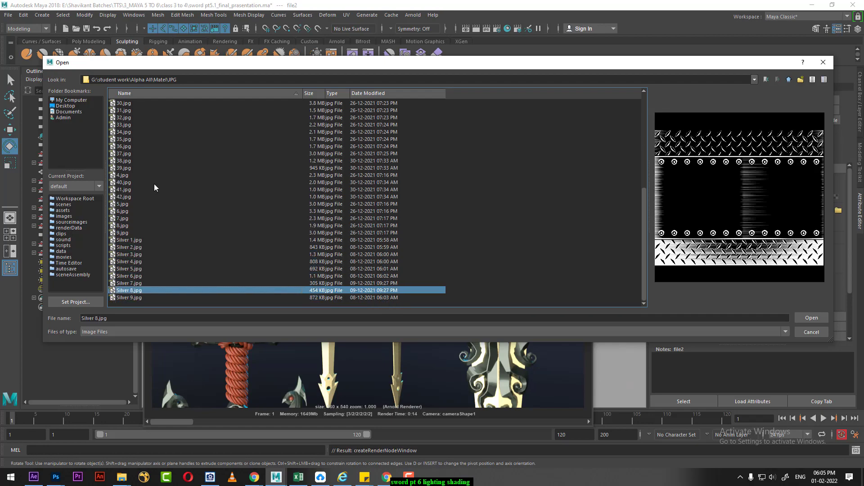
pyautogui.press('Up')
pyautogui.press('Up')
pyautogui.press('Up')
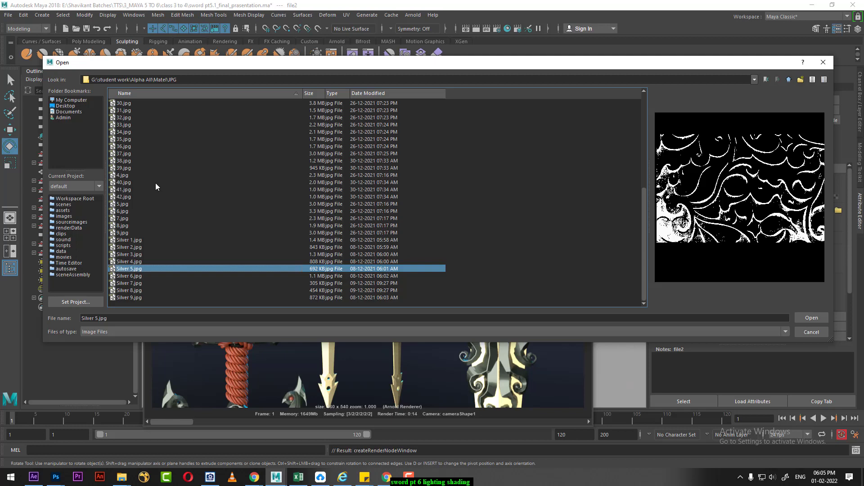
pyautogui.press('Down')
pyautogui.press('Return')
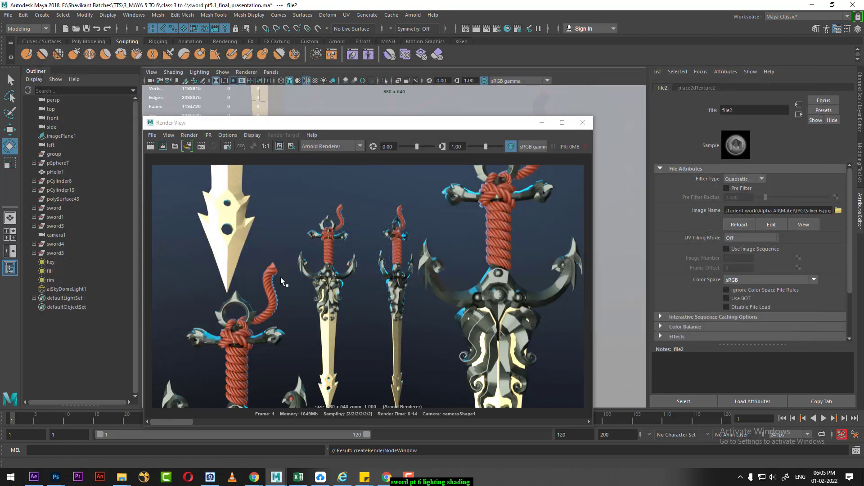
# - Region-render the top sword tip to preview the Silver 6 specular texture
pyautogui.moveTo(184, 181); pyautogui.dragTo(254, 285)
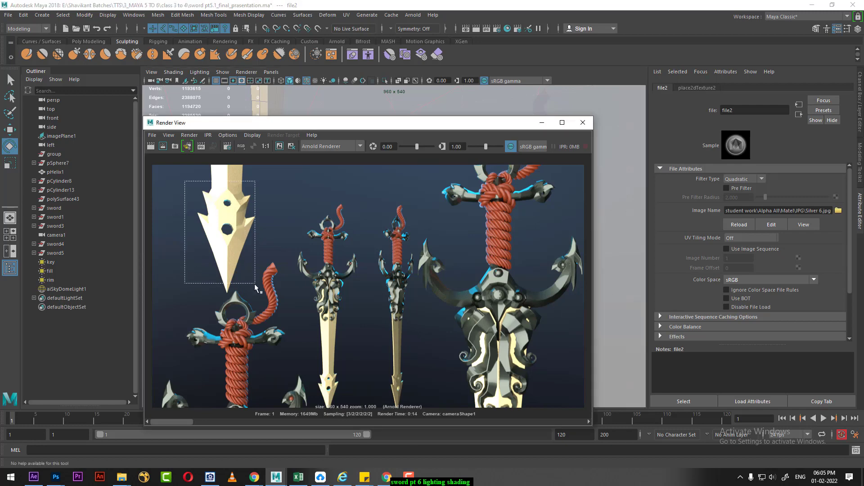
pyautogui.click(162, 146)
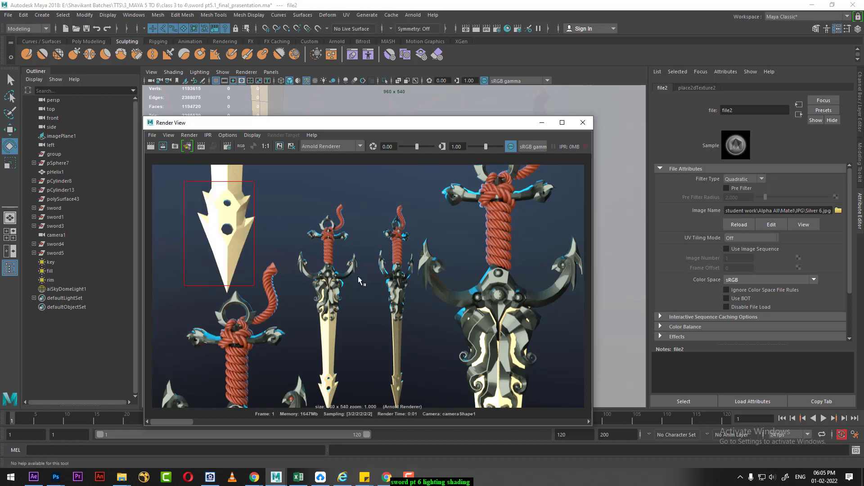
pyautogui.click(799, 114)
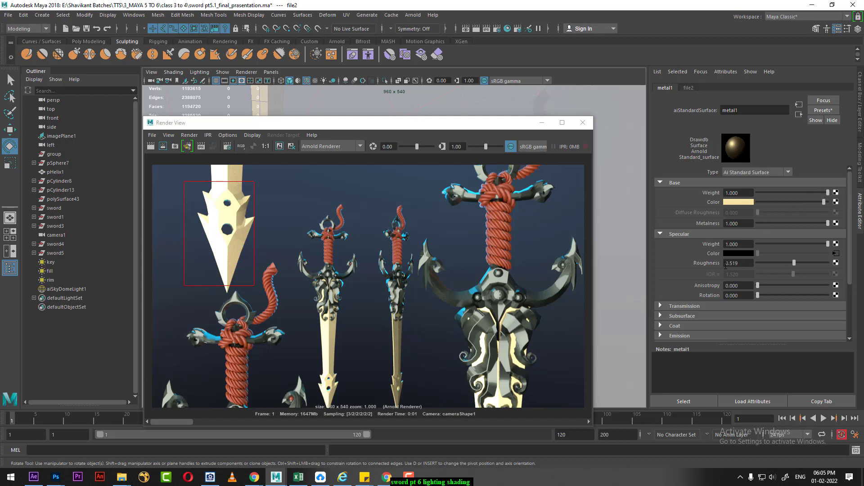
# - Undo three times until the file texture no longer loads Silver 6.jpg
pyautogui.hotkey('ctrl', 'z')
pyautogui.hotkey('ctrl', 'z')
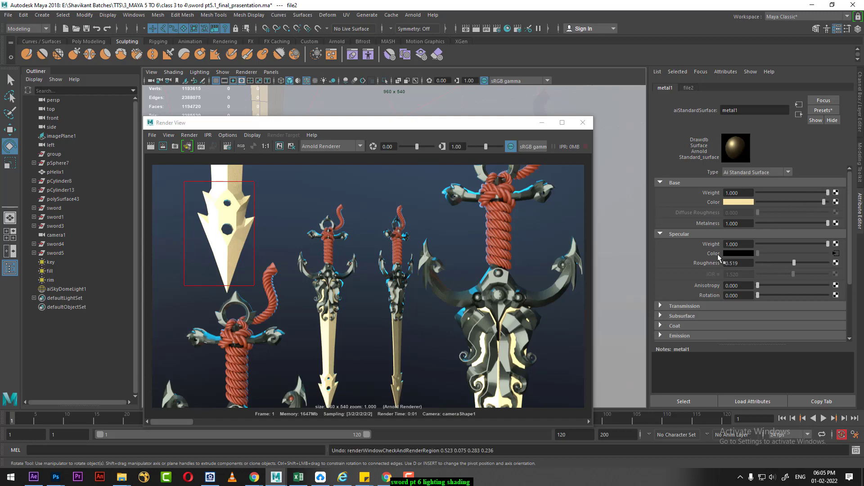
pyautogui.hotkey('ctrl', 'z')
pyautogui.hotkey('ctrl', 'z')
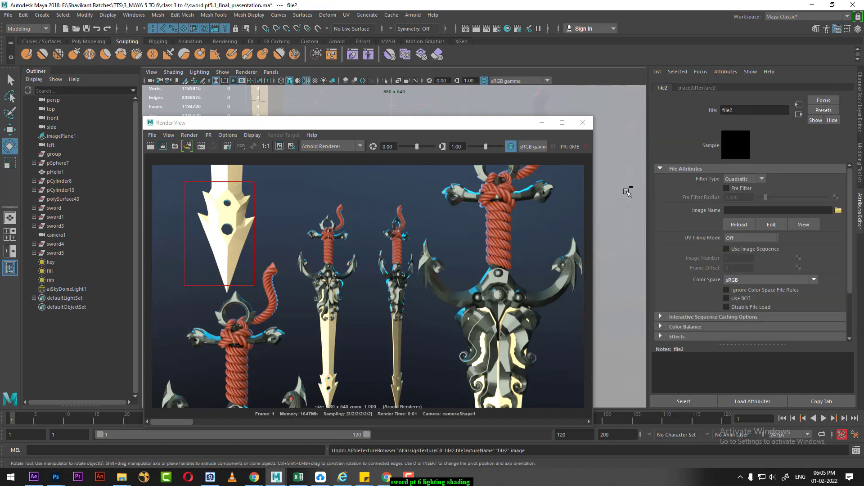
pyautogui.hotkey('ctrl', 'z')
# - Bring up the metal1 material and add a File texture to Specular Roughness
pyautogui.moveTo(499, 126)
pyautogui.mouseDown()
pyautogui.moveTo(296, 213)
pyautogui.moveTo(193, 230)
pyautogui.mouseUp()
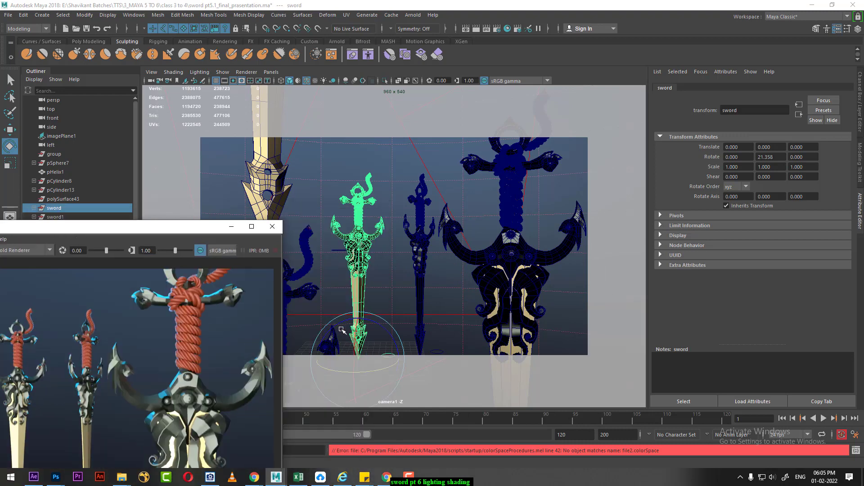
pyautogui.moveTo(359, 217); pyautogui.dragTo(360, 438, button='right')
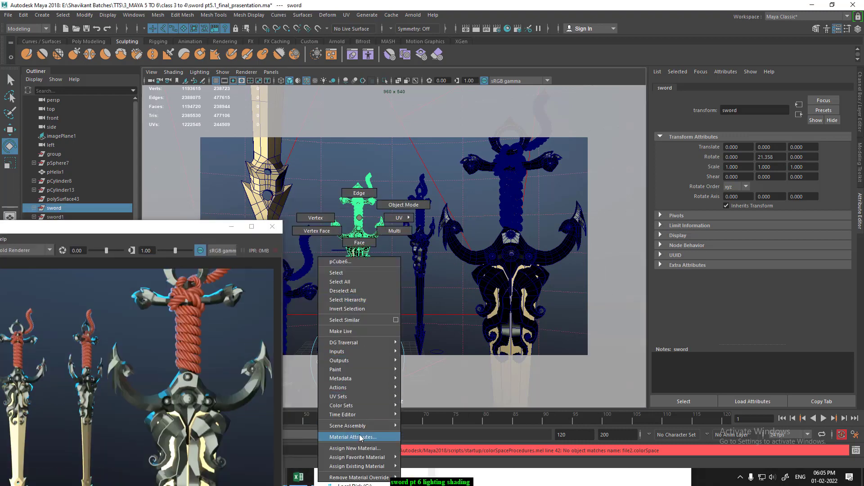
pyautogui.click(360, 437)
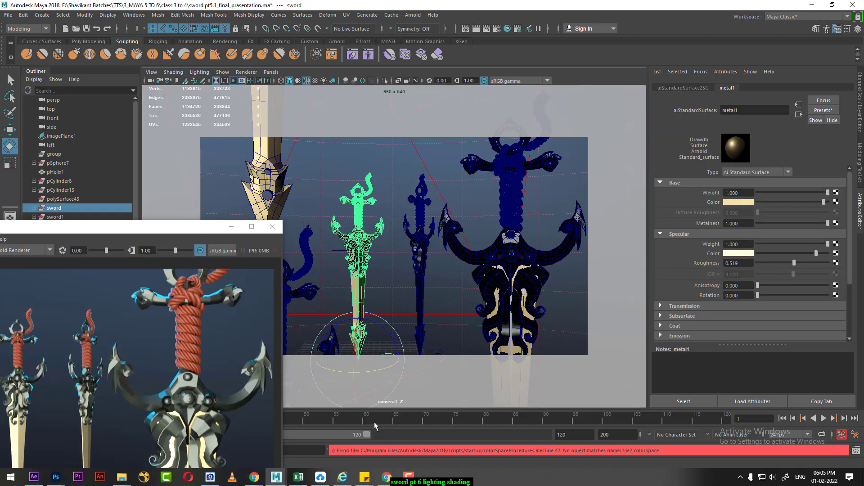
pyautogui.click(836, 263)
pyautogui.click(370, 241)
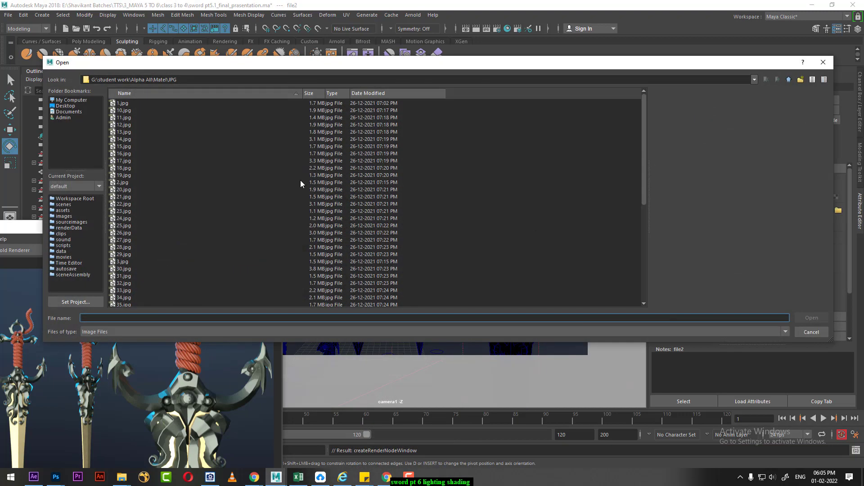
# - Preview 23.jpg, go up to Alpha All, and view image 39 in File Explorer
pyautogui.click(160, 210)
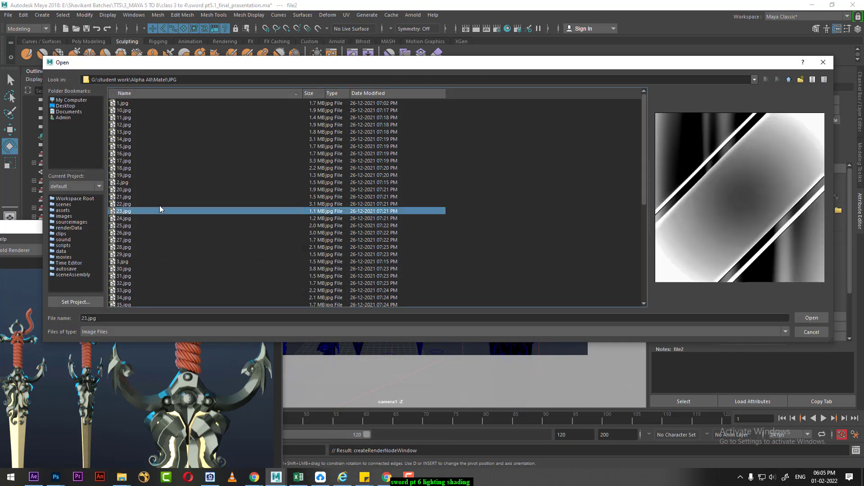
pyautogui.click(788, 80)
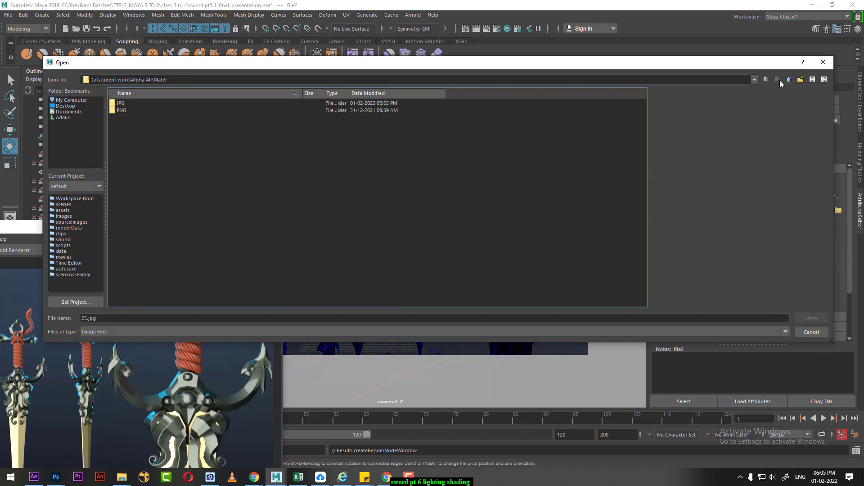
pyautogui.click(789, 79)
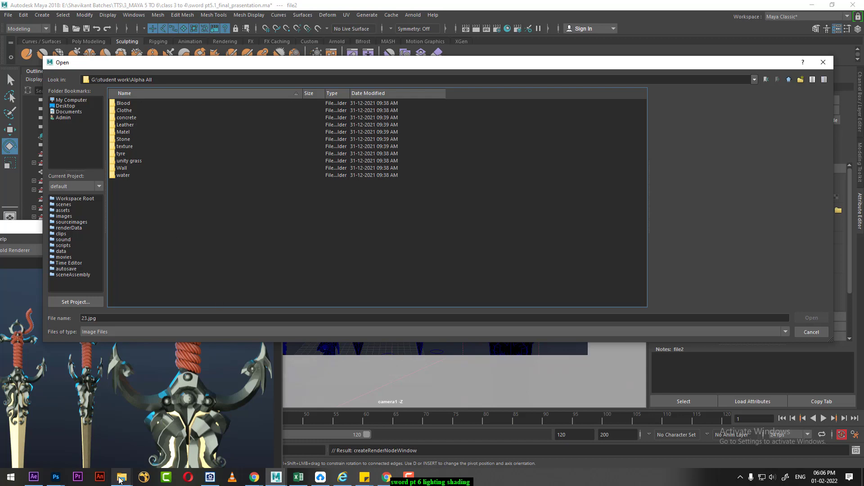
pyautogui.moveTo(121, 477)
pyautogui.click(144, 439)
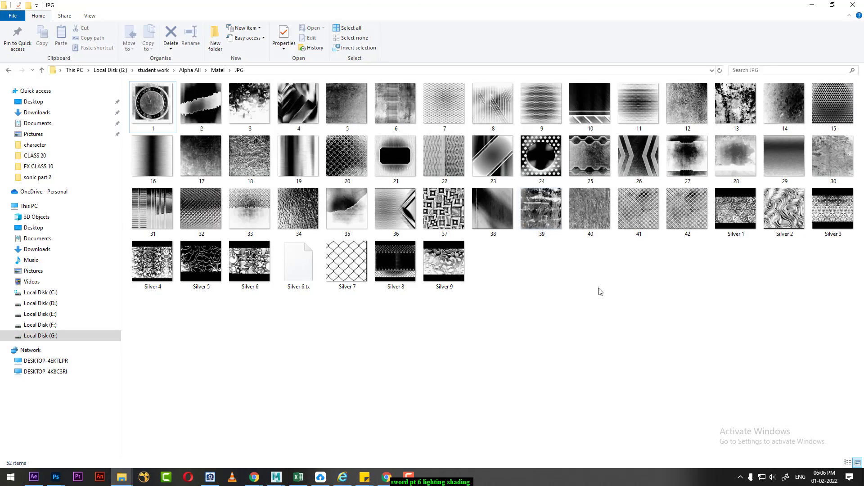
pyautogui.doubleClick(551, 213)
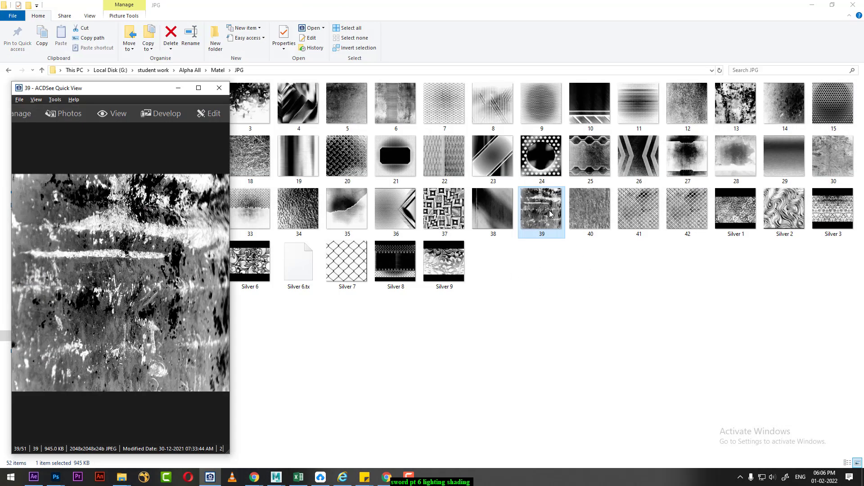
pyautogui.click(220, 88)
pyautogui.click(811, 5)
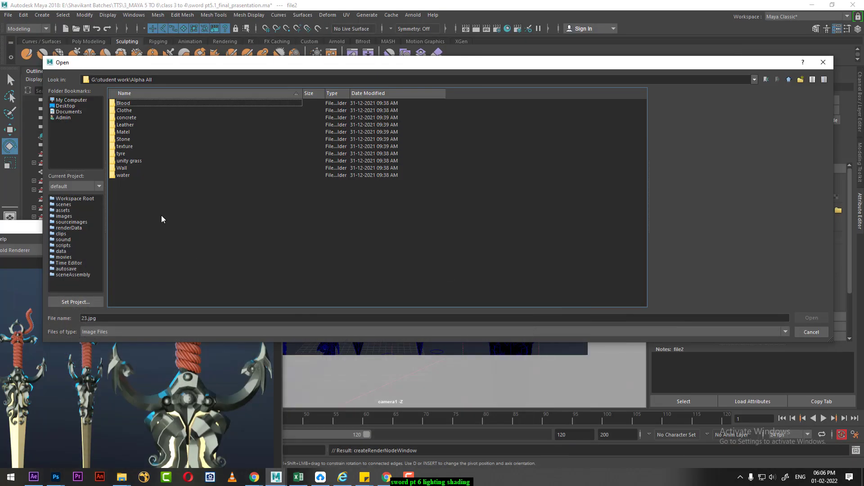
# - Load 39.png from the Matel > PNG folder as file2's image, then centre the Render View
pyautogui.doubleClick(122, 132)
pyautogui.doubleClick(121, 110)
pyautogui.scroll(-4, 135, 279)
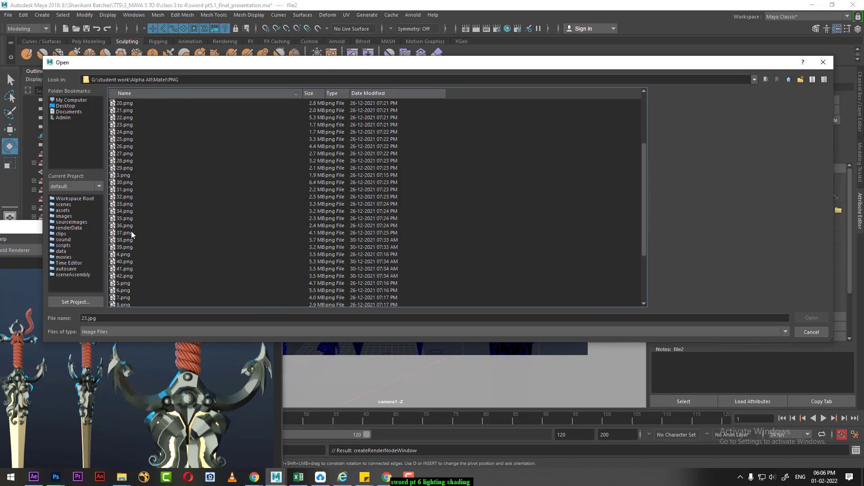
pyautogui.doubleClick(124, 247)
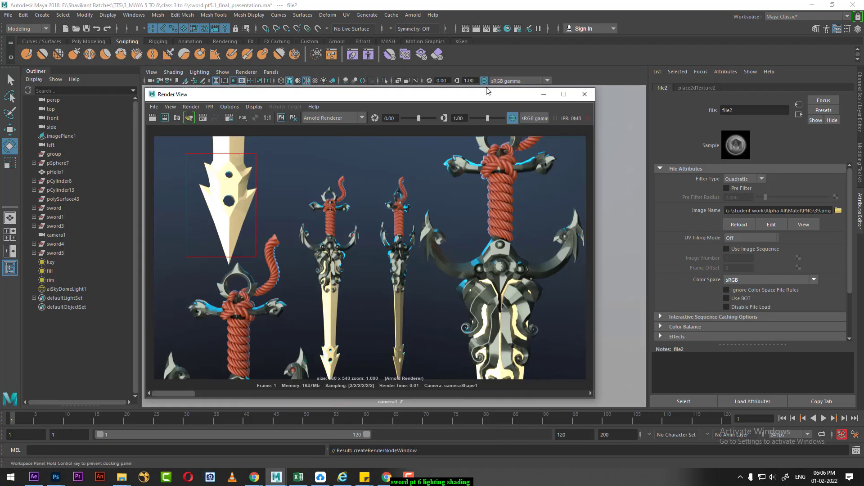
pyautogui.moveTo(150, 234); pyautogui.dragTo(487, 91)
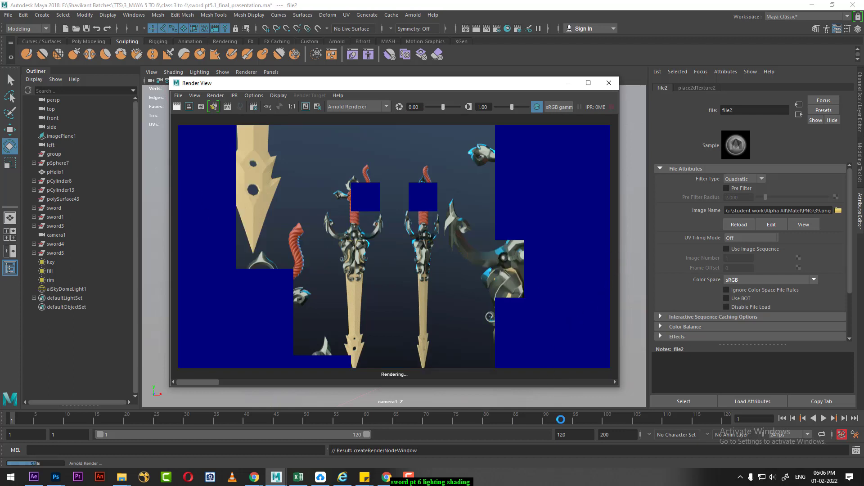
# - Disconnect file2 from metal1's specular roughness, lower the roughness, then apply the Car_Paint_Metallic preset
pyautogui.click(608, 83)
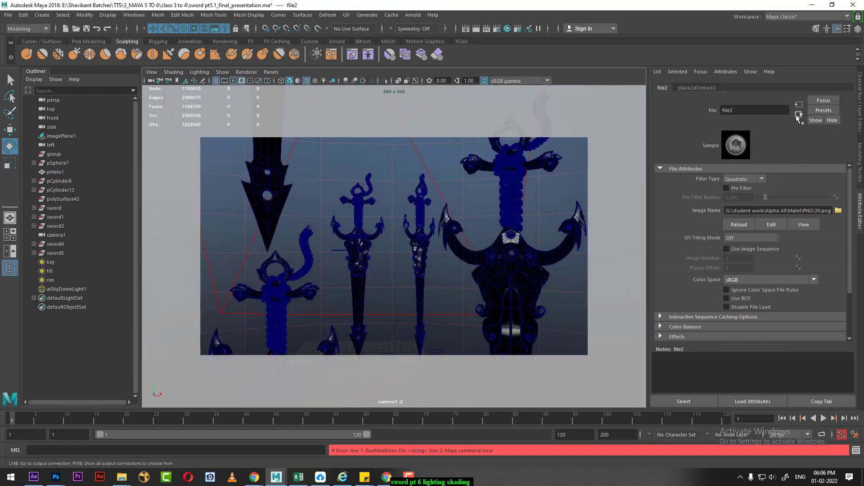
pyautogui.click(797, 115)
pyautogui.rightClick(706, 268)
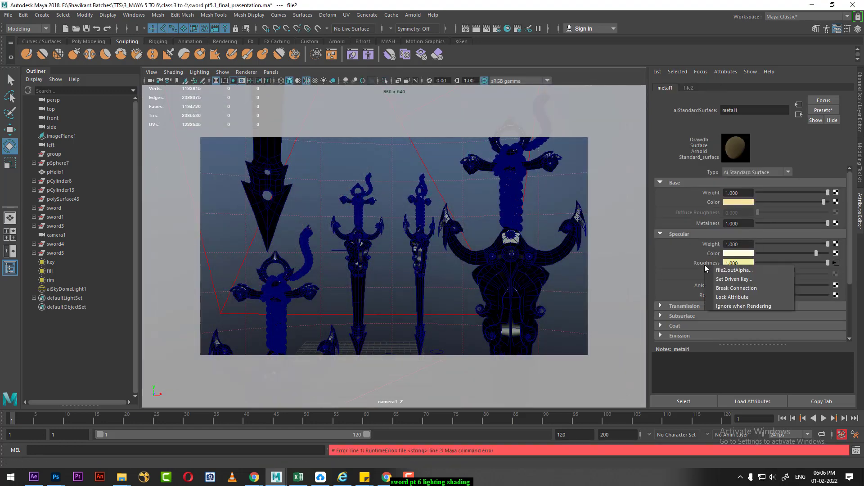
pyautogui.click(759, 282)
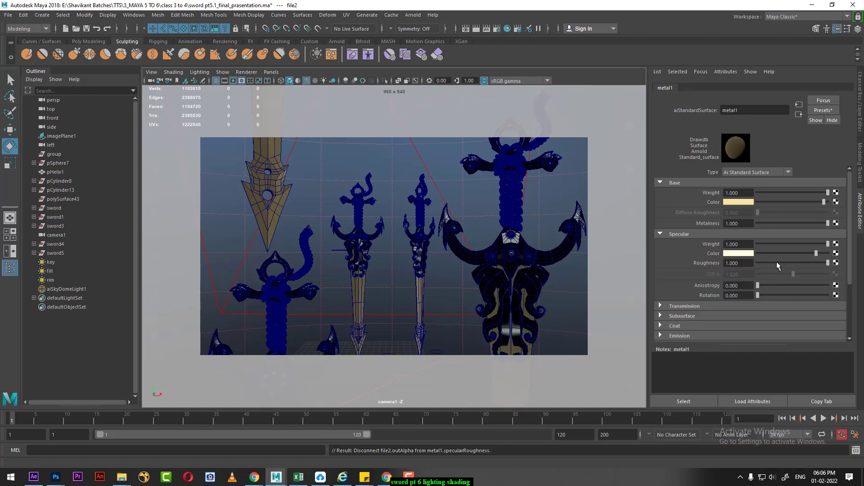
pyautogui.moveTo(777, 264); pyautogui.dragTo(784, 269)
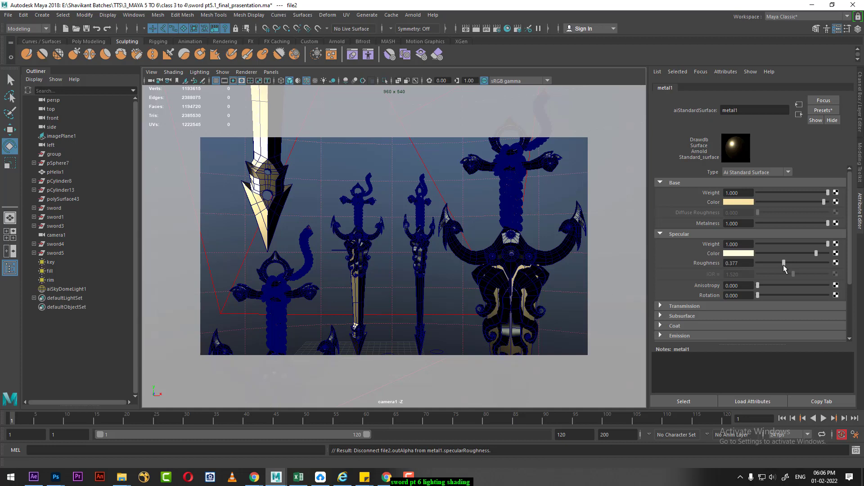
pyautogui.click(828, 111)
pyautogui.moveTo(778, 155)
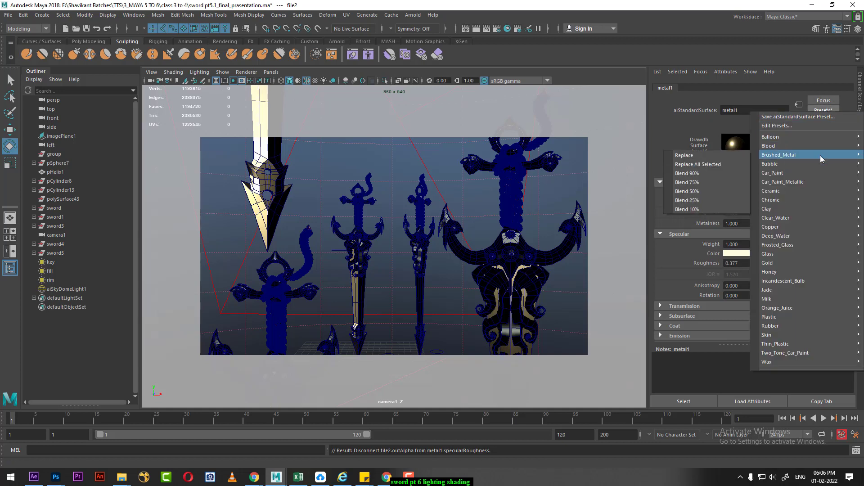
pyautogui.click(725, 186)
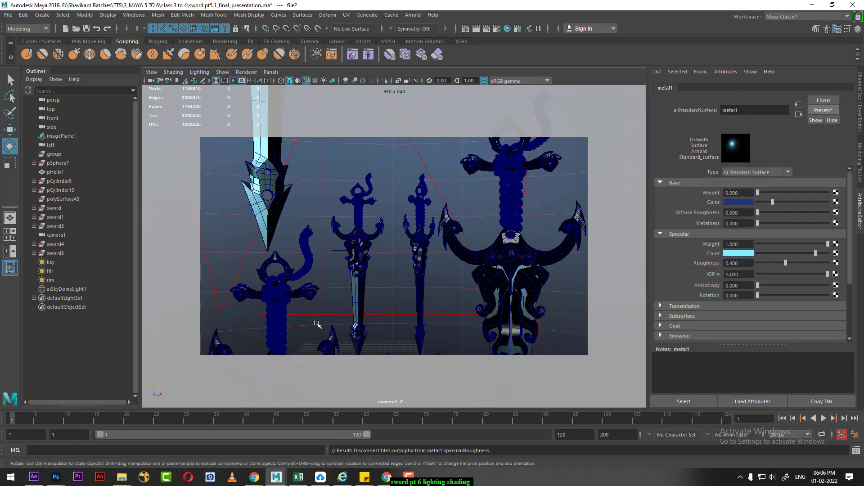
# - Split into perspective and camera1 panes and make layer1's reference sword art visible
pyautogui.press('space')
pyautogui.scroll(-3, 268, 253)
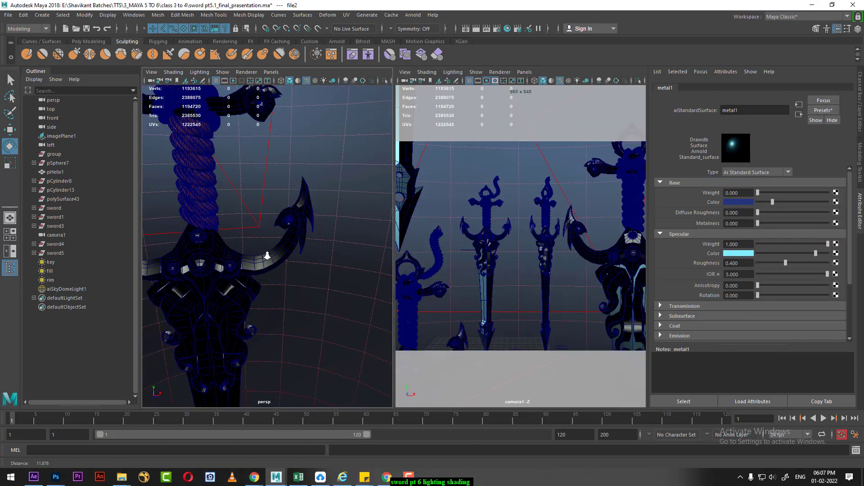
pyautogui.scroll(-3, 303, 260)
pyautogui.keyDown('alt'); pyautogui.moveTo(270, 268); pyautogui.dragTo(293, 267); pyautogui.keyUp('alt')
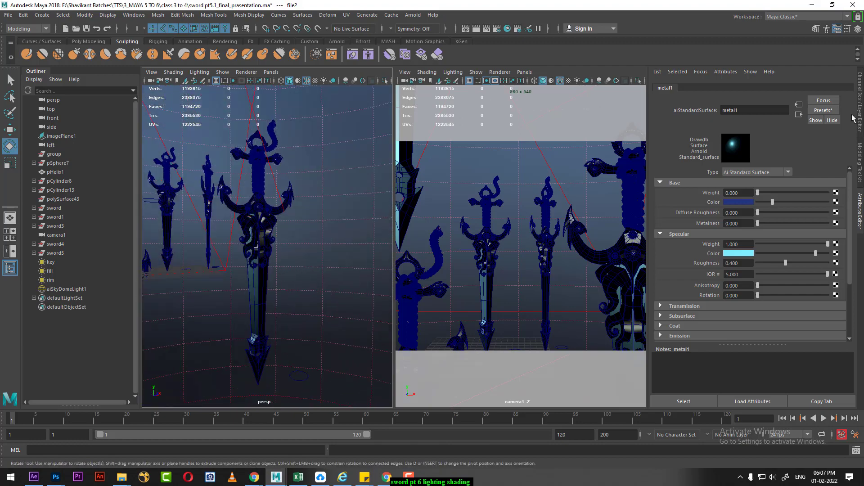
pyautogui.keyDown('alt'); pyautogui.moveTo(254, 350); pyautogui.dragTo(288, 311); pyautogui.keyUp('alt')
pyautogui.click(859, 112)
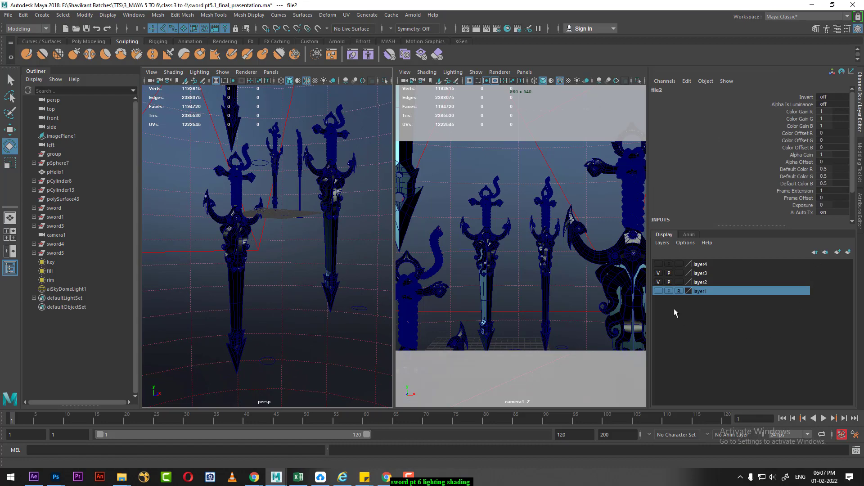
pyautogui.click(658, 291)
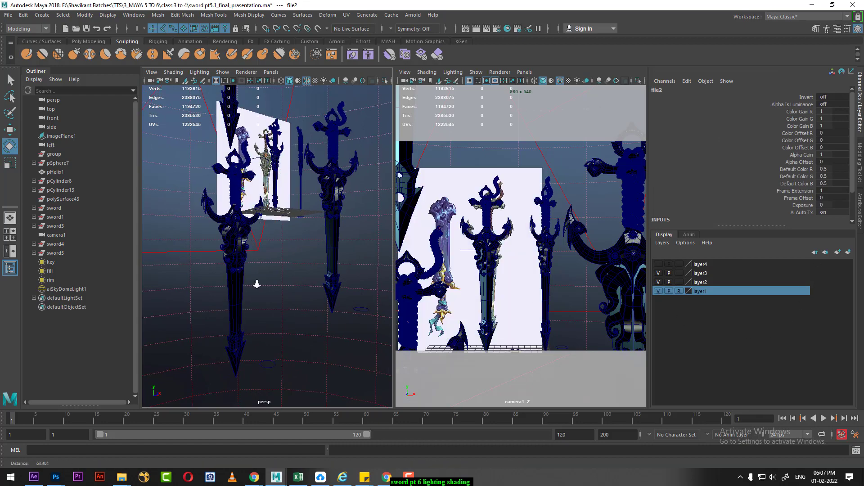
pyautogui.moveTo(251, 285)
pyautogui.keyDown('alt'); pyautogui.mouseDown(button='right')
pyautogui.moveTo(291, 313)
pyautogui.moveTo(199, 270)
pyautogui.mouseUp(button='right'); pyautogui.keyUp('alt')
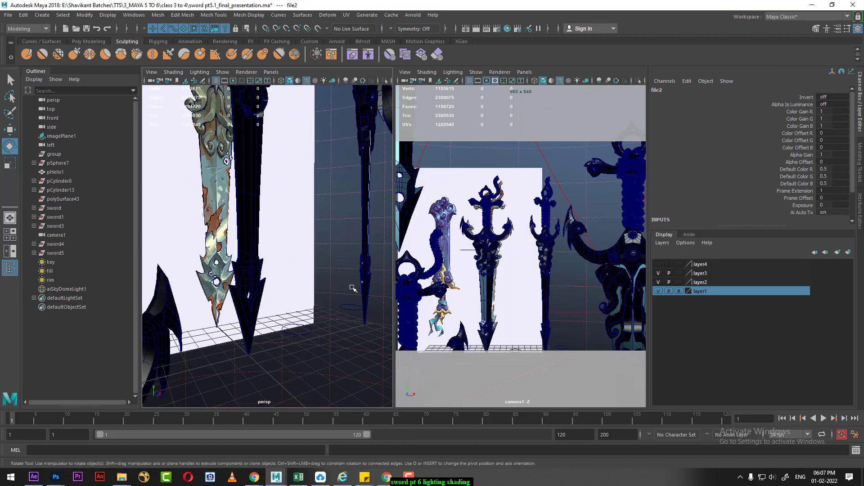
# - Open pCube6's material attributes, sample a specular colour, then hide layer1 again
pyautogui.click(254, 210)
pyautogui.rightClick(252, 206)
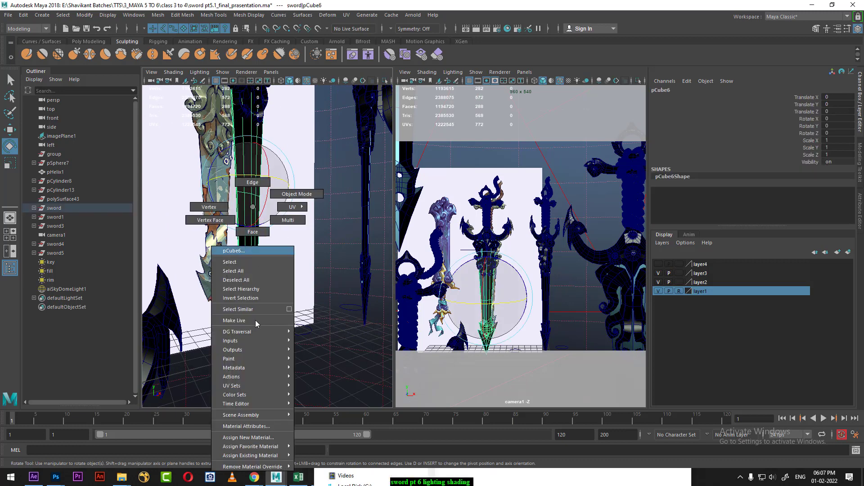
pyautogui.click(252, 427)
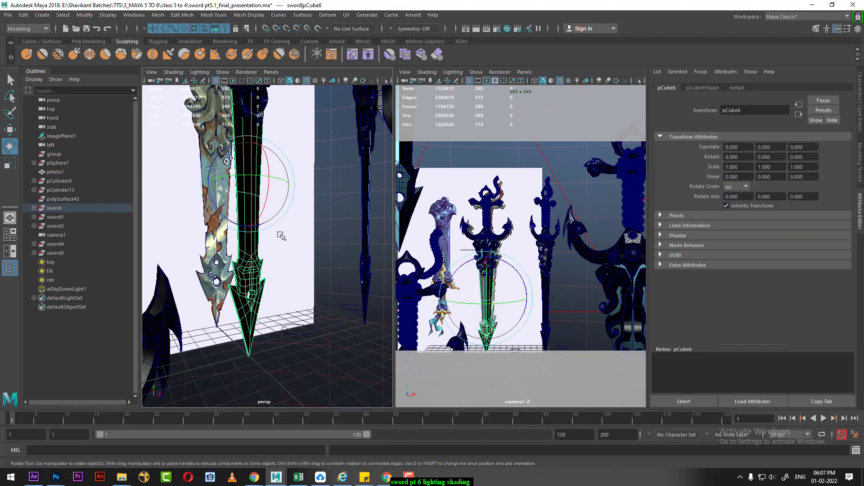
pyautogui.moveTo(243, 217); pyautogui.dragTo(250, 437, button='right')
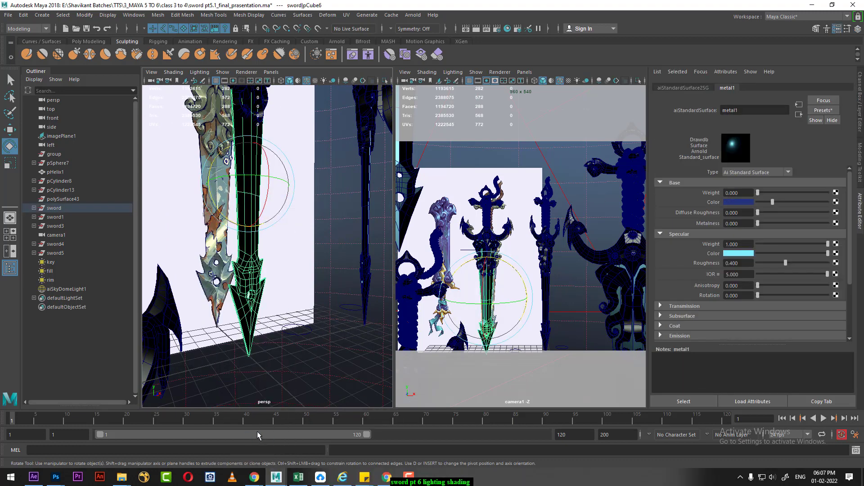
pyautogui.click(741, 254)
pyautogui.click(693, 237)
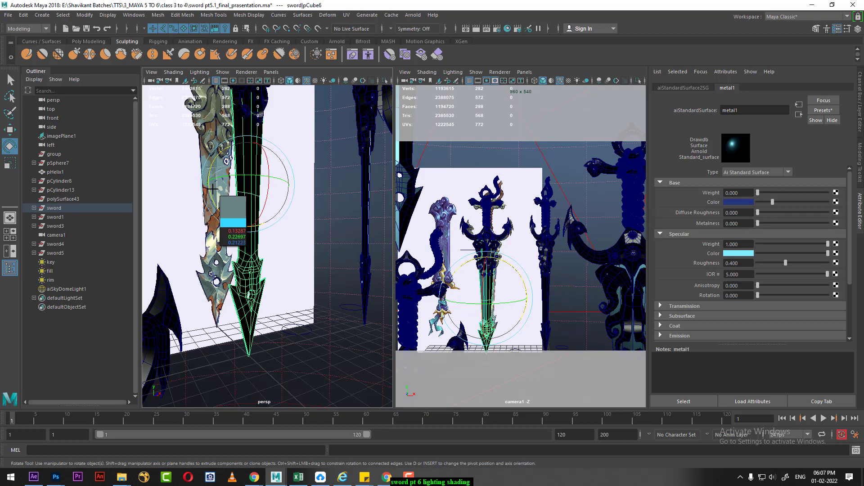
pyautogui.click(66, 288)
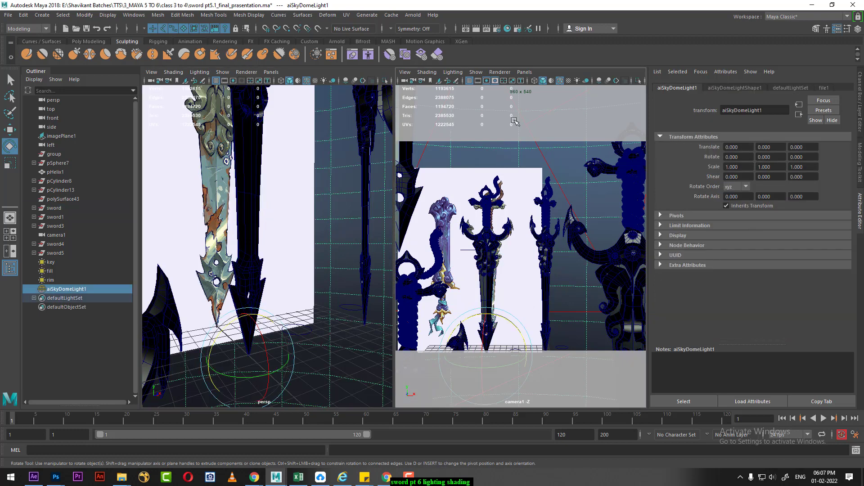
pyautogui.click(857, 29)
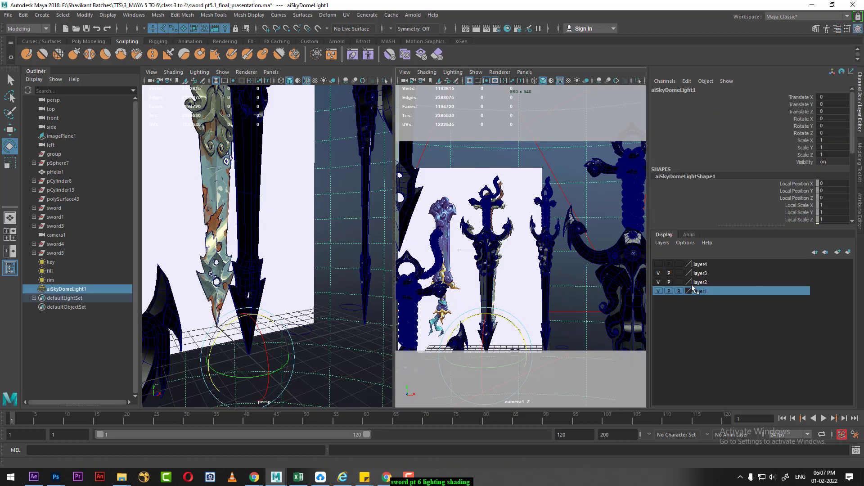
pyautogui.click(658, 291)
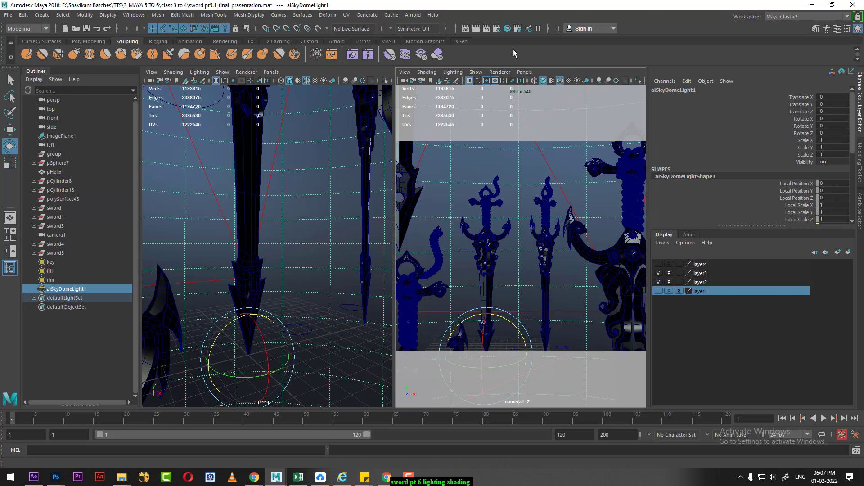
# - Do an Arnold render of the swords with the new metal, then turn layer1's visibility back on
pyautogui.click(479, 29)
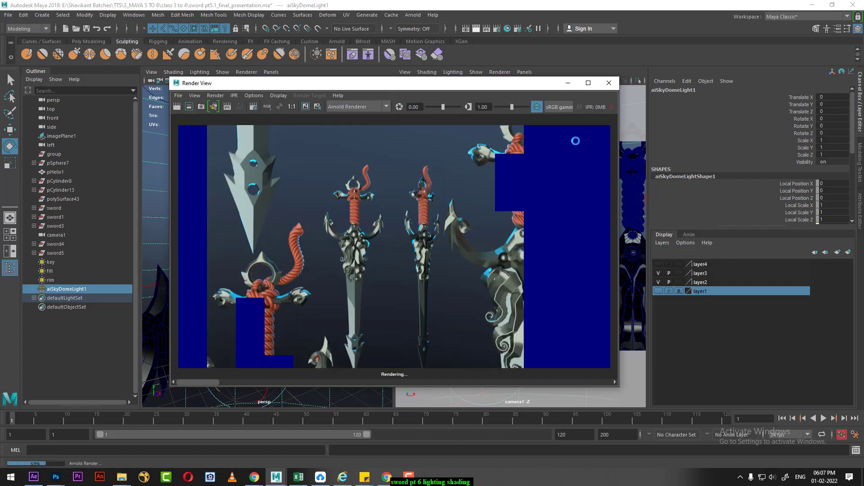
pyautogui.click(609, 83)
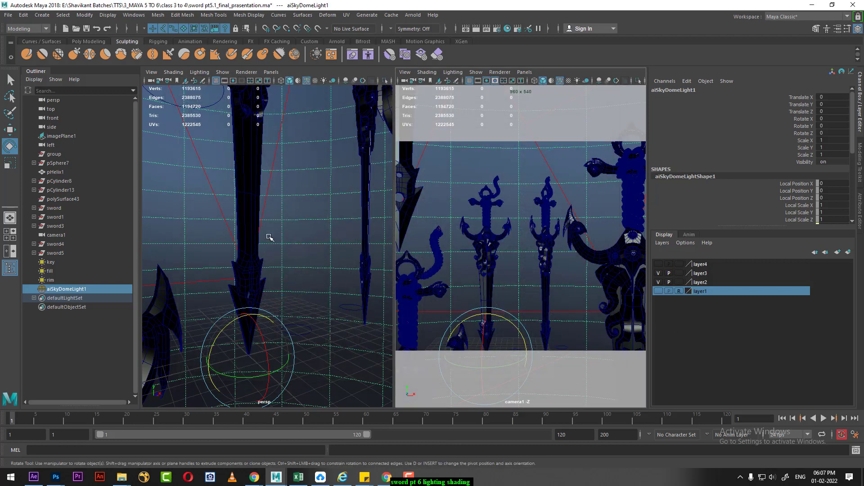
pyautogui.moveTo(251, 266)
pyautogui.keyDown('alt'); pyautogui.mouseDown()
pyautogui.moveTo(264, 270)
pyautogui.moveTo(253, 244)
pyautogui.moveTo(221, 254)
pyautogui.moveTo(258, 220)
pyautogui.mouseUp(); pyautogui.keyUp('alt')
pyautogui.click(658, 291)
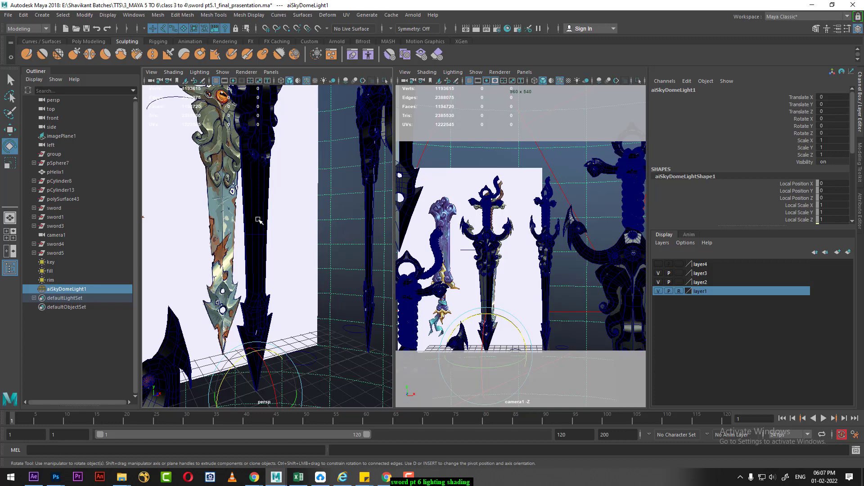
# - Select the pCube6 blade and sample metal1's specular colour from the reference art
pyautogui.moveTo(259, 220); pyautogui.dragTo(263, 436, button='right')
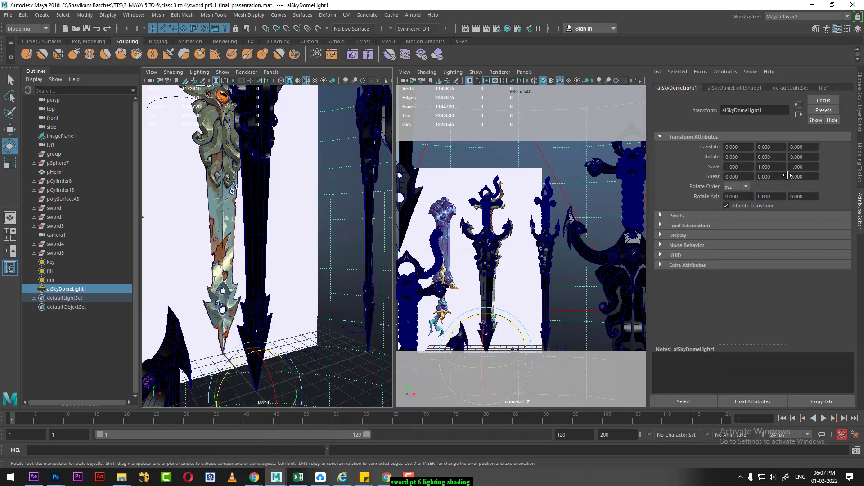
pyautogui.click(265, 217)
pyautogui.moveTo(259, 211)
pyautogui.mouseDown(button='right')
pyautogui.moveTo(261, 407)
pyautogui.moveTo(253, 431)
pyautogui.mouseUp(button='right')
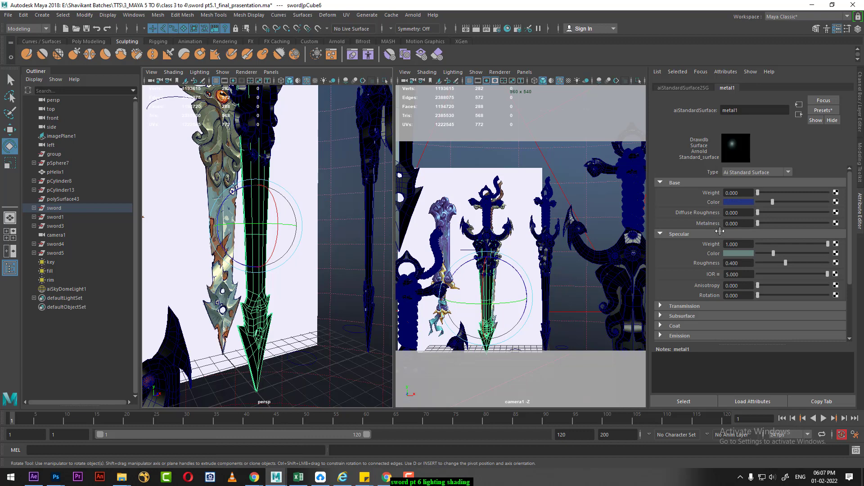
pyautogui.click(741, 252)
pyautogui.click(688, 235)
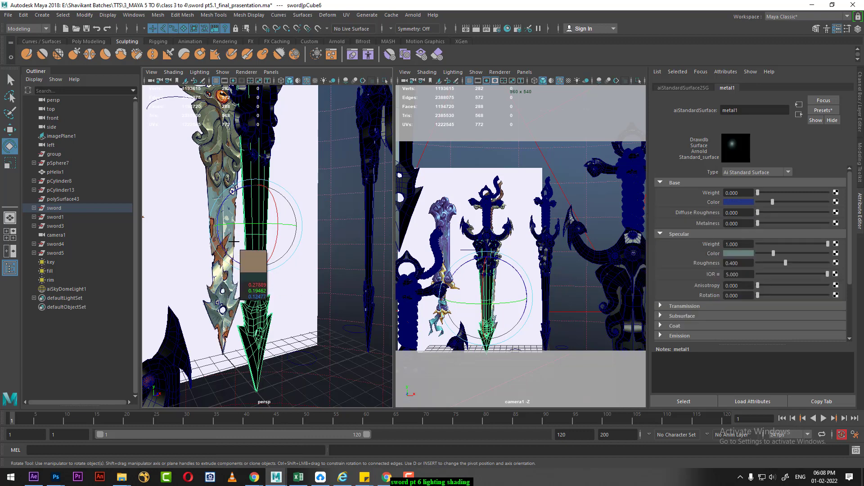
pyautogui.click(234, 242)
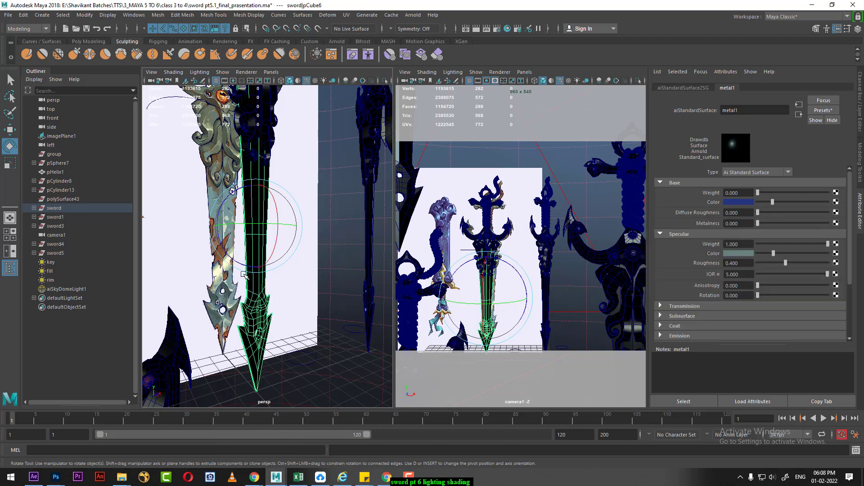
# - Resample metal1's specular colour as a darker grey, then hide layer1
pyautogui.click(736, 254)
pyautogui.click(683, 237)
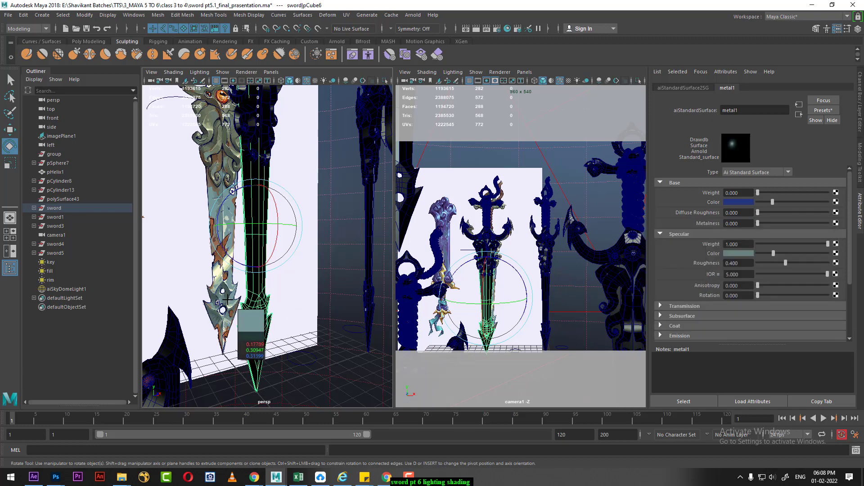
pyautogui.click(226, 298)
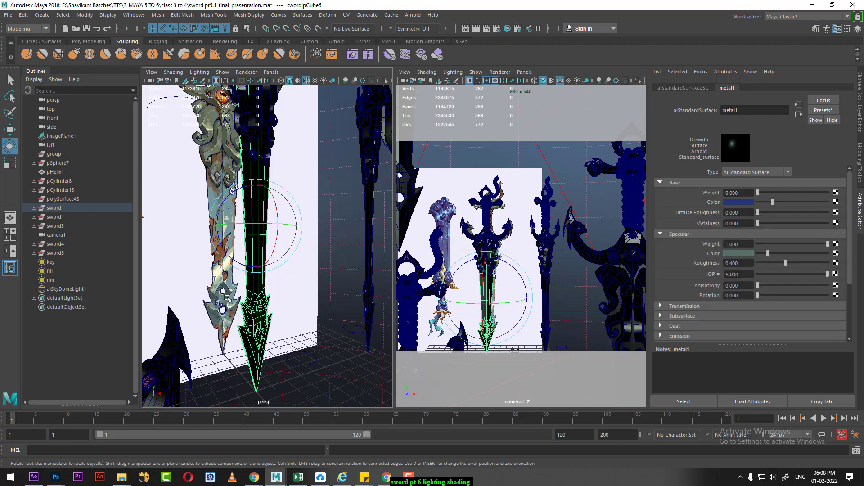
pyautogui.click(857, 28)
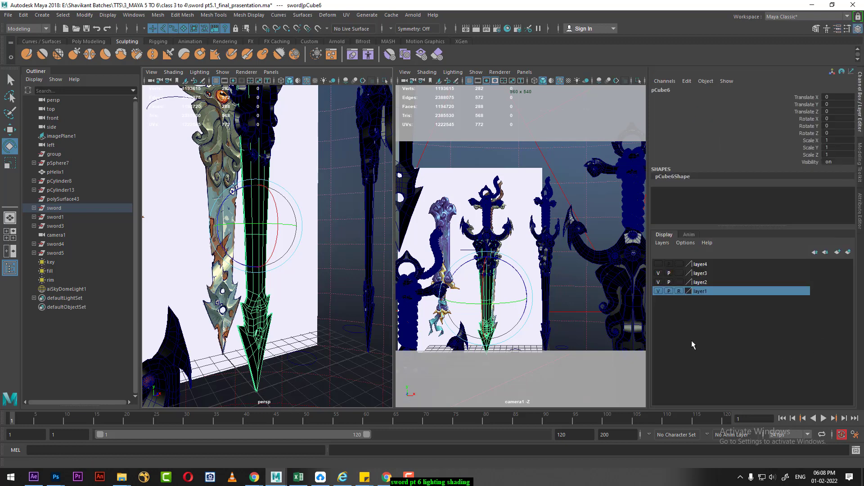
pyautogui.click(658, 291)
# - Switch to a single camera1 view and render the current frame with Arnold
pyautogui.click(67, 289)
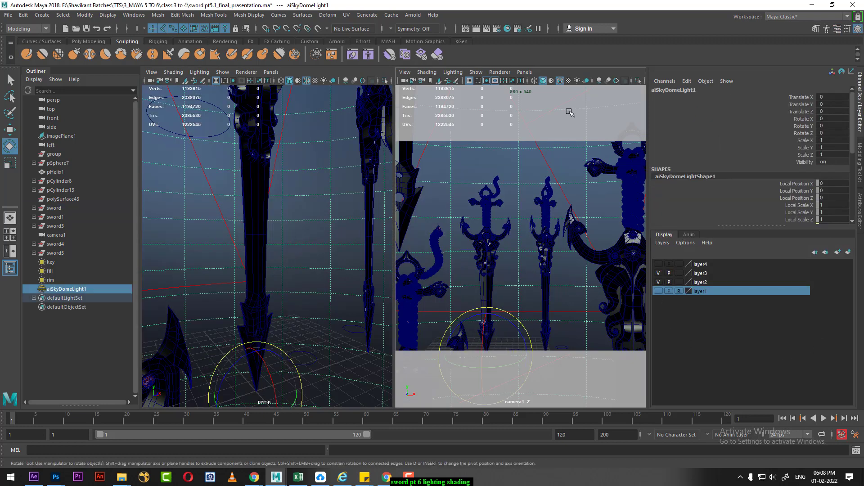
pyautogui.press('space')
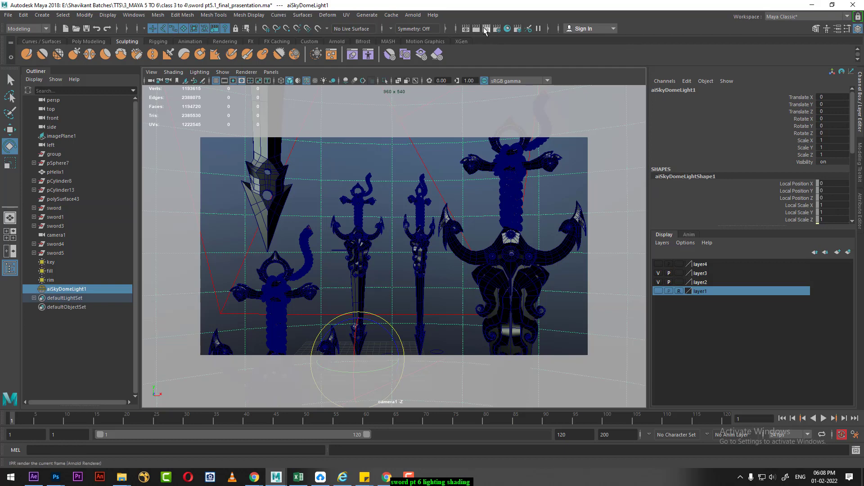
pyautogui.click(475, 29)
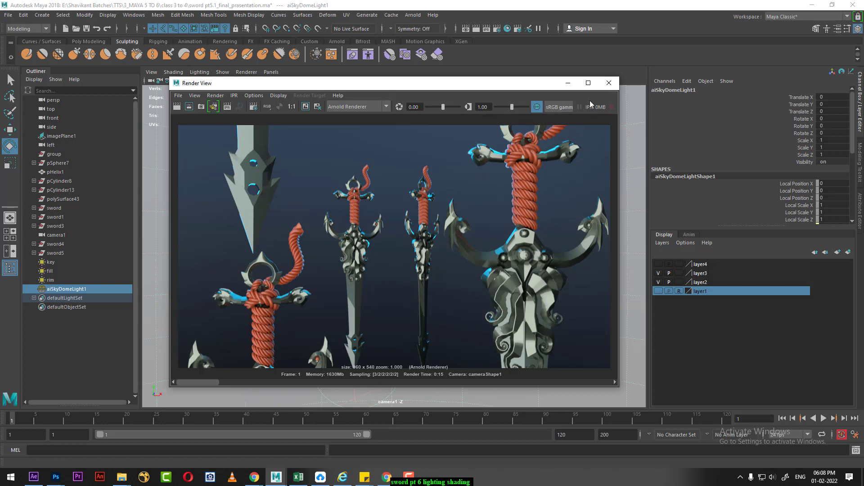
# - Open the sword's metal1 material attributes, set Specular Color to yellow, and re-render
pyautogui.click(608, 84)
pyautogui.rightClick(359, 218)
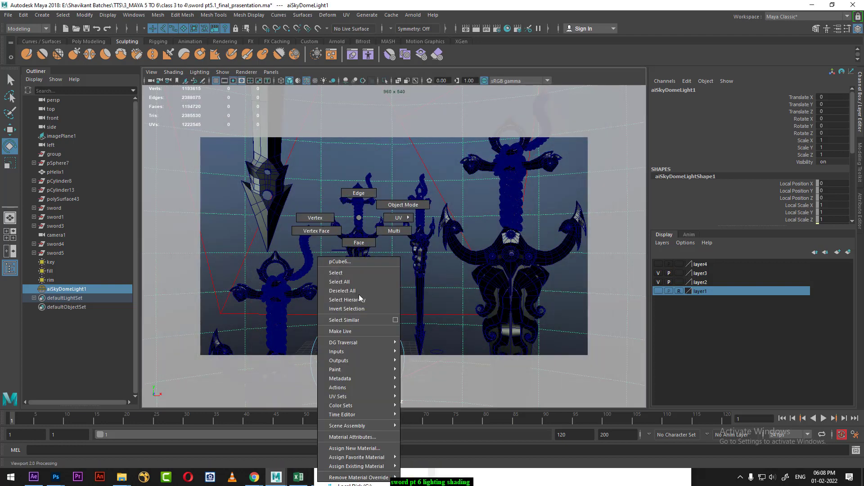
pyautogui.click(354, 437)
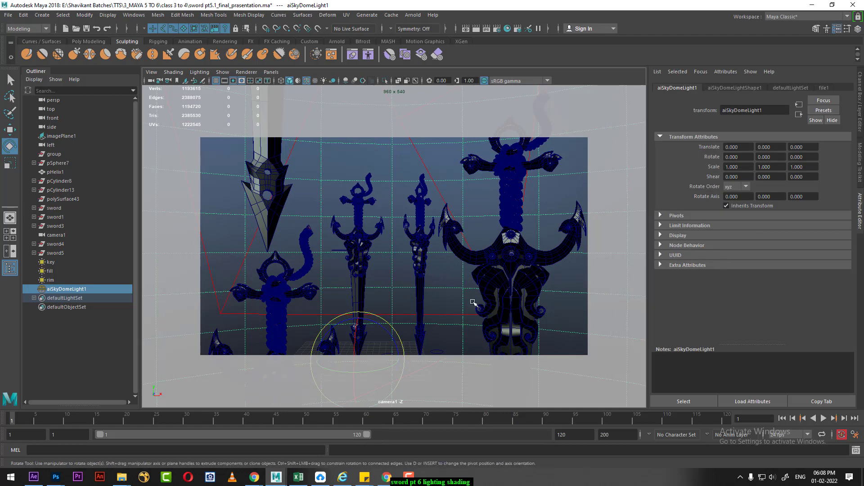
pyautogui.rightClick(350, 301)
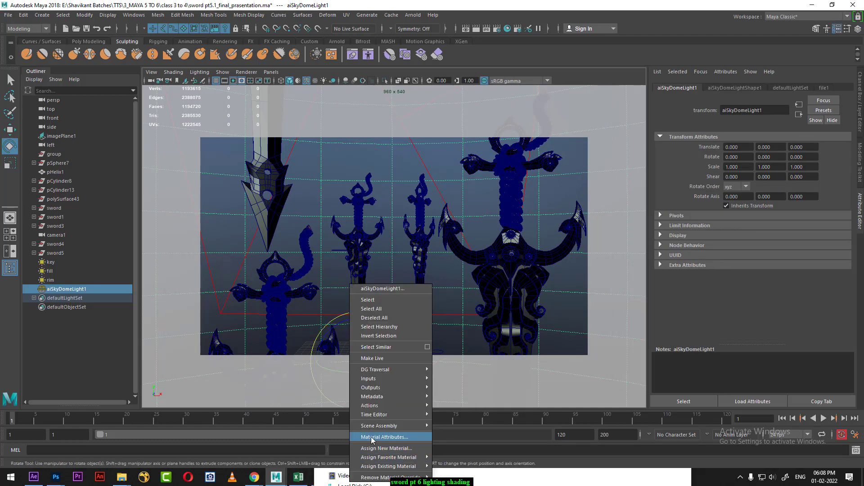
pyautogui.click(359, 217)
pyautogui.rightClick(358, 217)
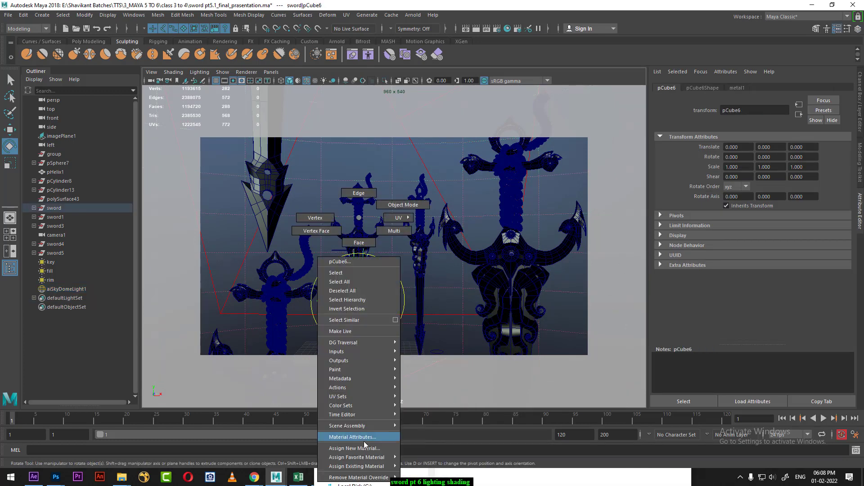
pyautogui.click(364, 437)
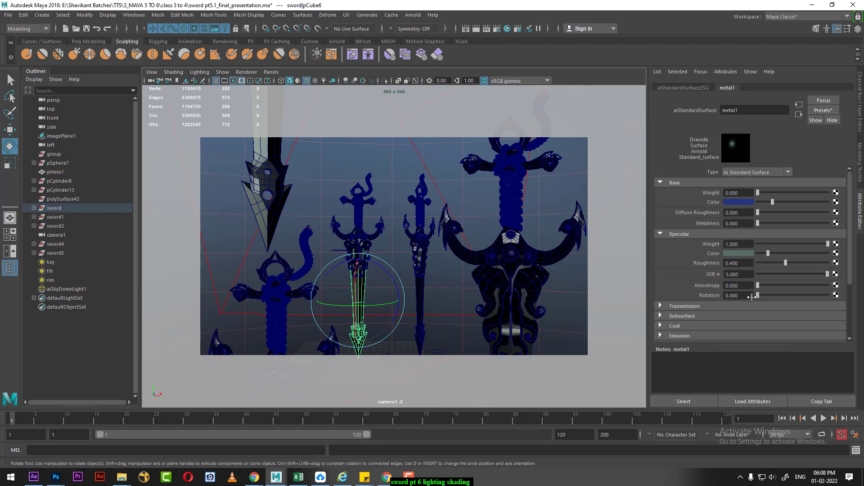
pyautogui.click(740, 254)
pyautogui.click(718, 232)
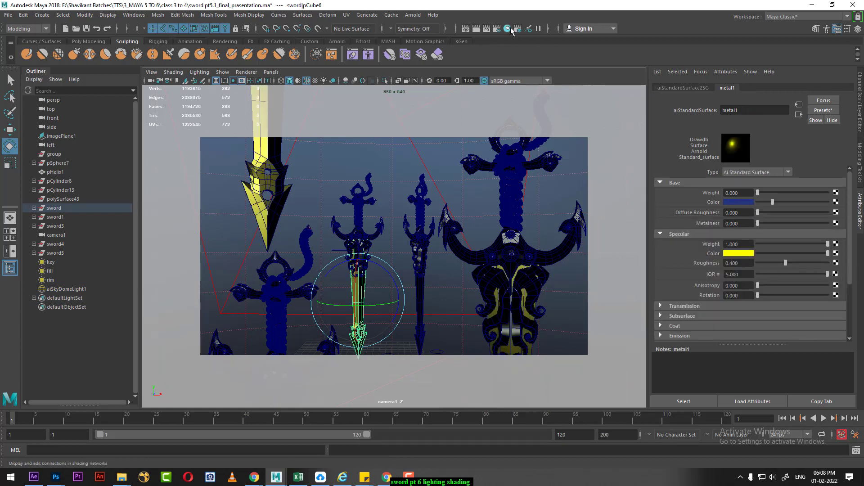
pyautogui.click(476, 28)
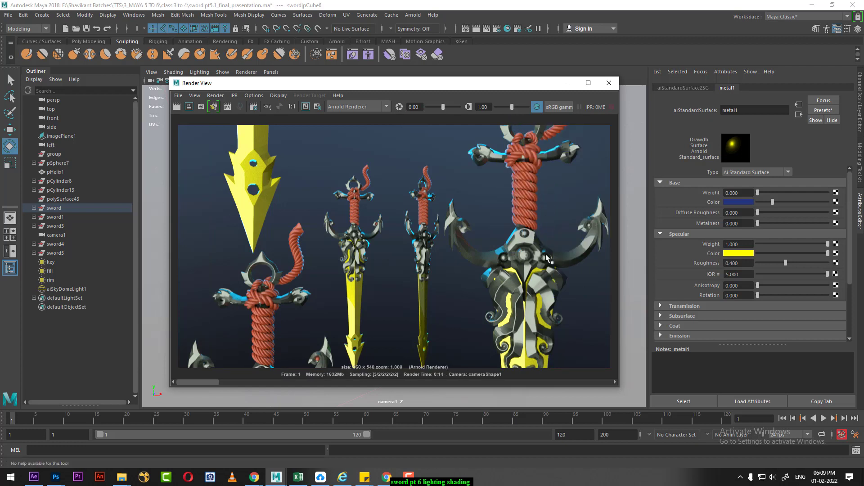
# - Dull metal1's specular to khaki, make base colour pale yellow at value 0.472, then re-render
pyautogui.click(741, 259)
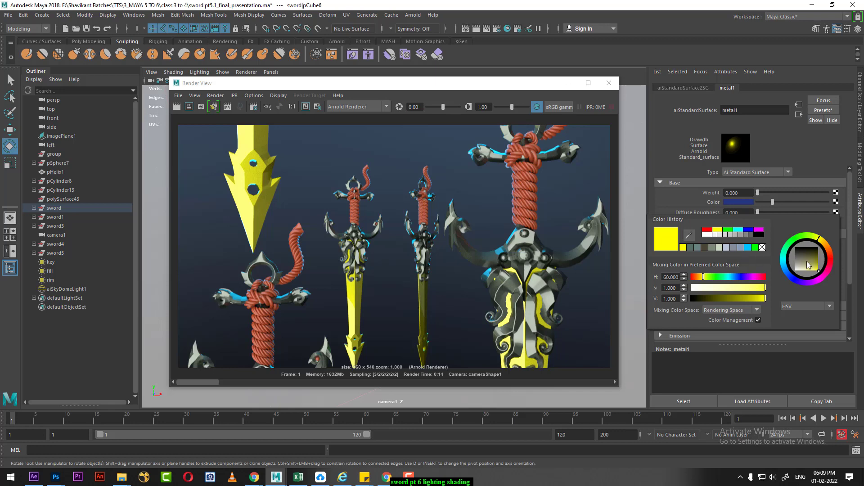
pyautogui.moveTo(807, 265); pyautogui.dragTo(808, 266)
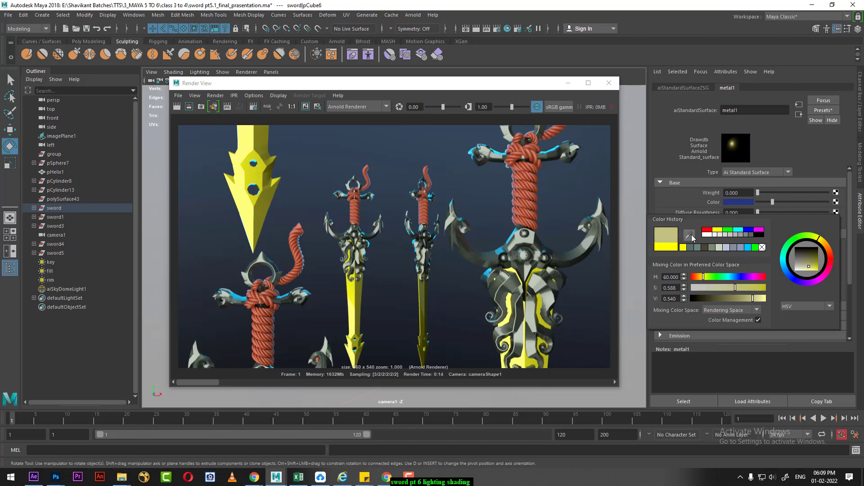
pyautogui.click(749, 203)
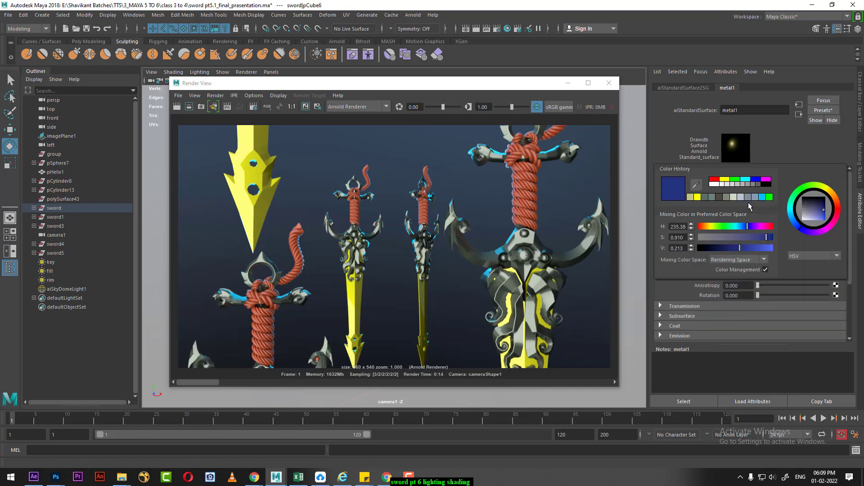
pyautogui.click(697, 198)
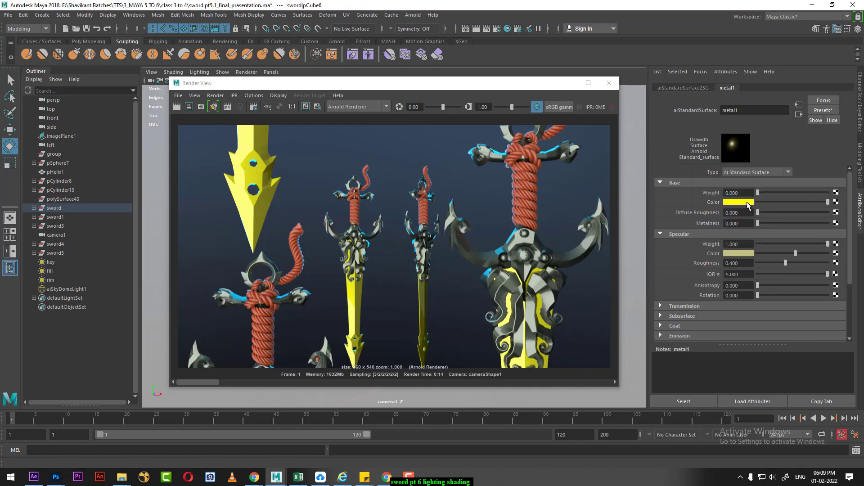
pyautogui.click(746, 203)
pyautogui.click(754, 247)
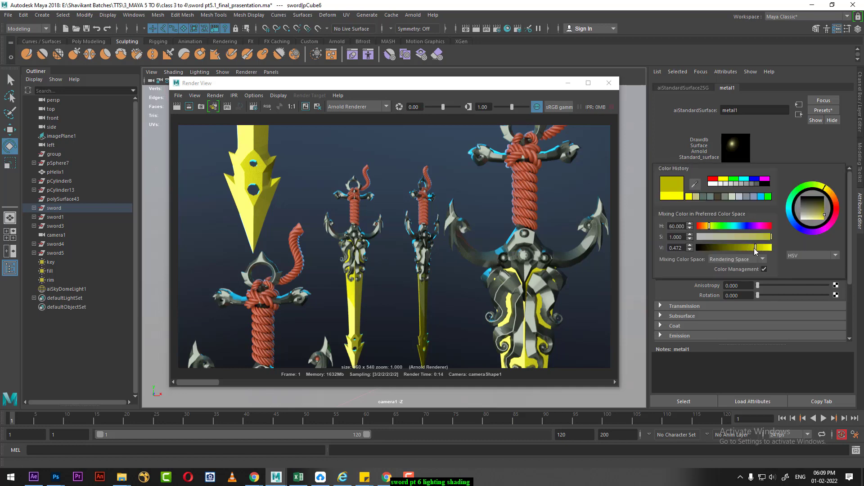
pyautogui.moveTo(753, 238); pyautogui.dragTo(704, 228)
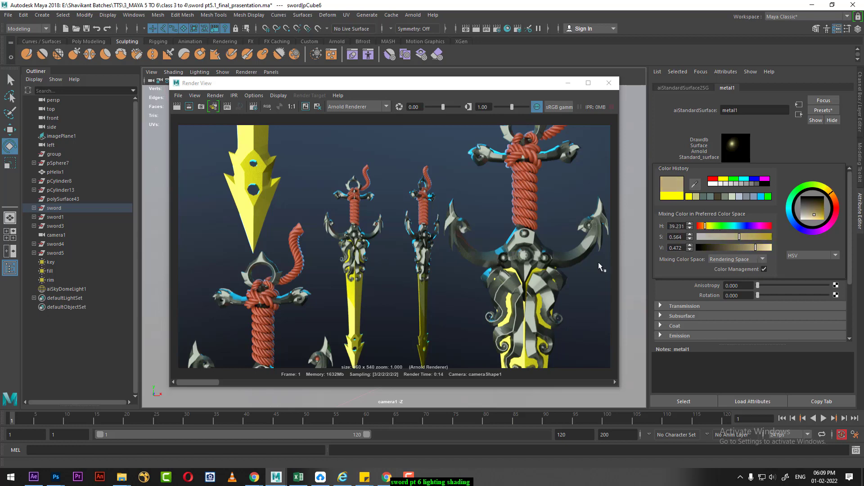
pyautogui.click(178, 109)
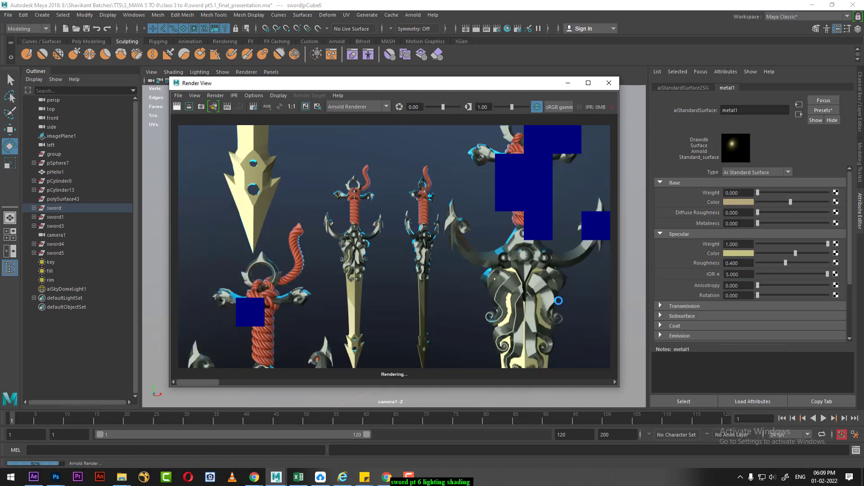
# - Dock Render Settings beside the Render View and show Arnold's Sampling section
pyautogui.click(498, 29)
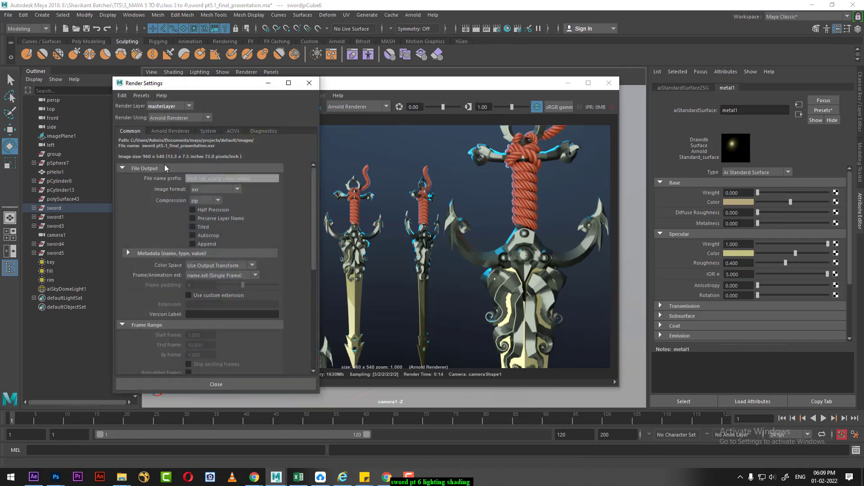
pyautogui.moveTo(182, 93); pyautogui.dragTo(533, 93)
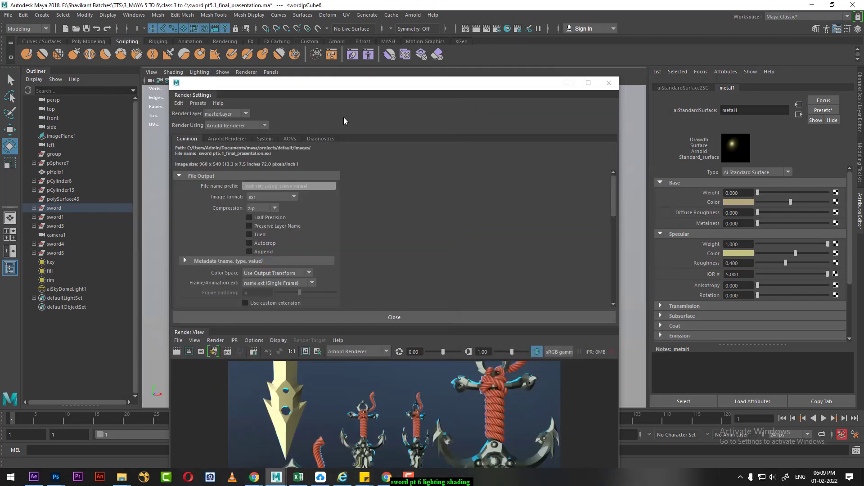
pyautogui.moveTo(261, 88); pyautogui.dragTo(563, 48)
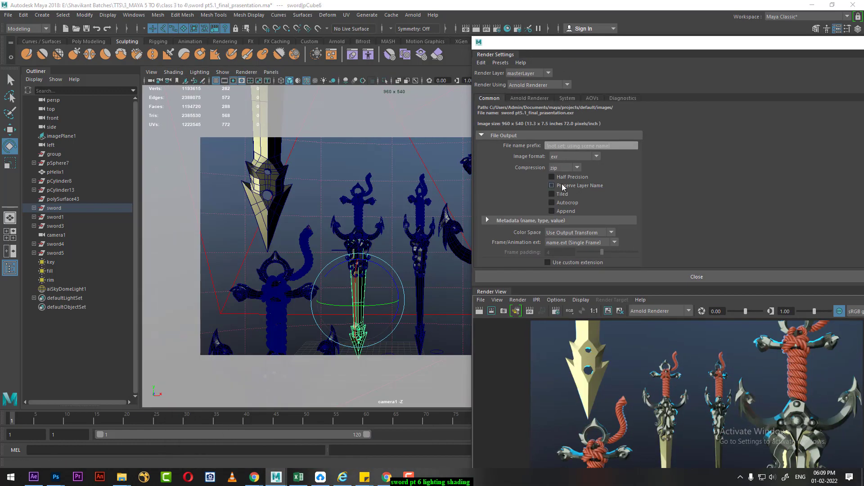
pyautogui.click(524, 99)
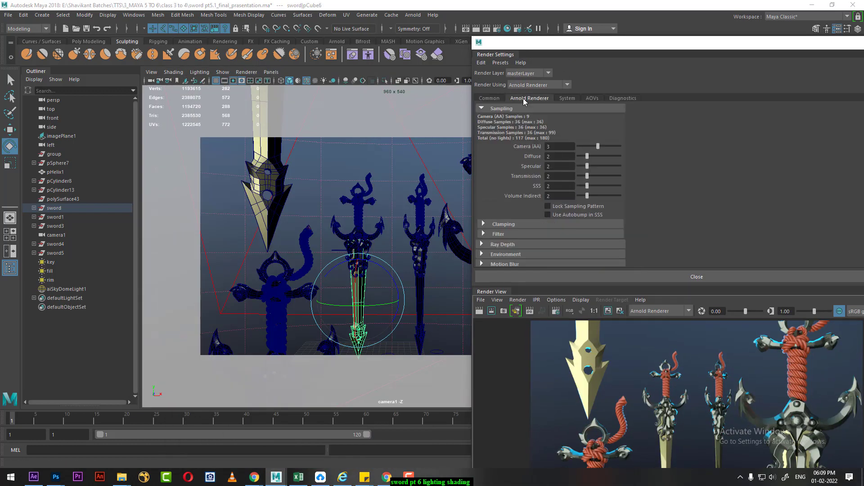
# - Raise Camera (AA), Diffuse, Specular and Transmission samples to 5 and redo the render
pyautogui.click(562, 147)
pyautogui.write('5')
pyautogui.press('Tab')
pyautogui.write('5')
pyautogui.press('Tab')
pyautogui.write('5')
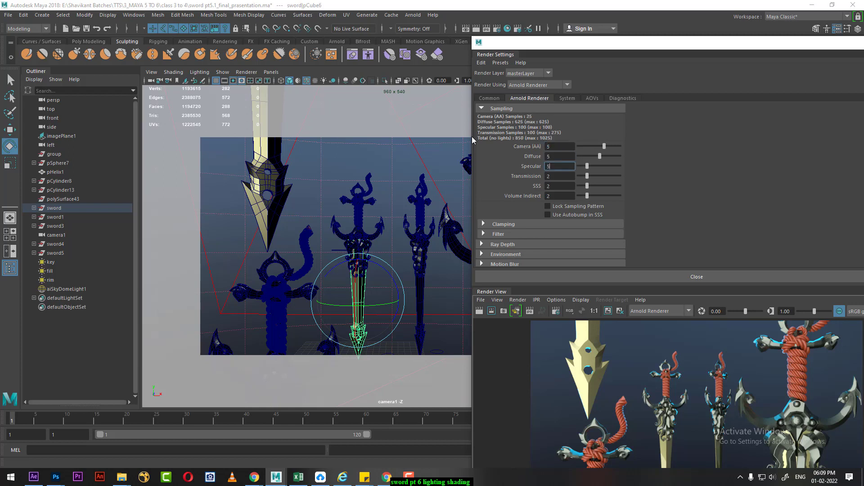
pyautogui.press('Tab')
pyautogui.write('5')
pyautogui.press('Return')
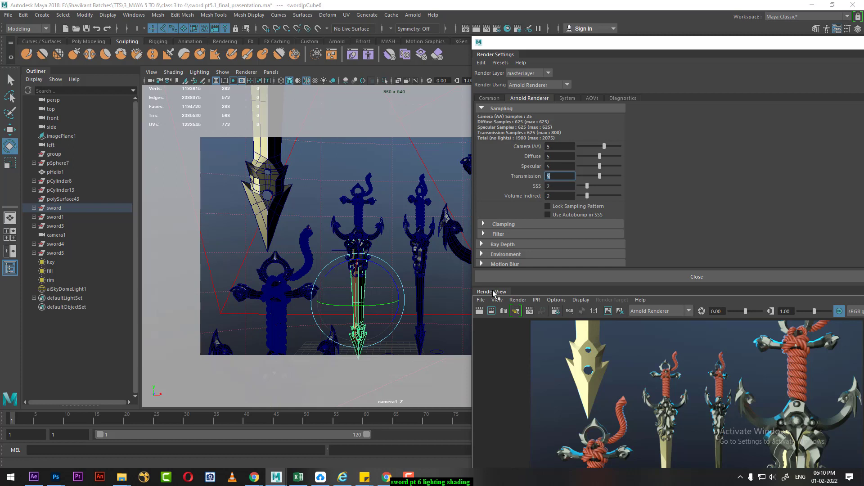
pyautogui.click(479, 311)
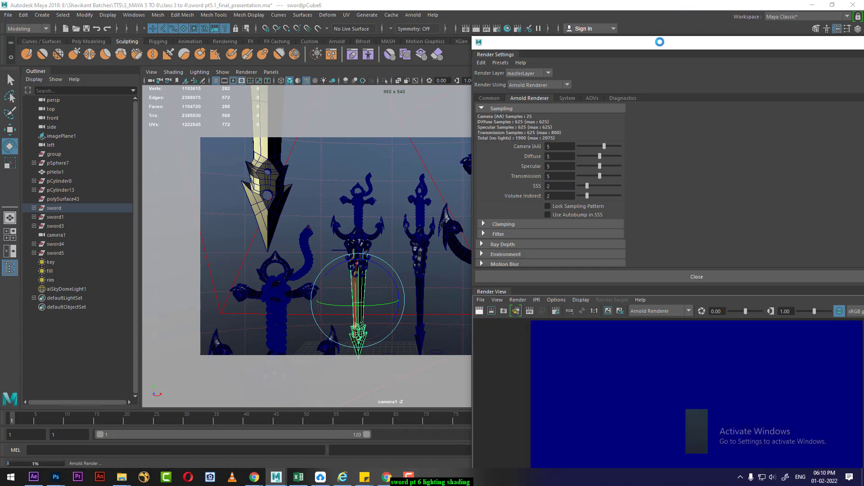
pyautogui.click(409, 477)
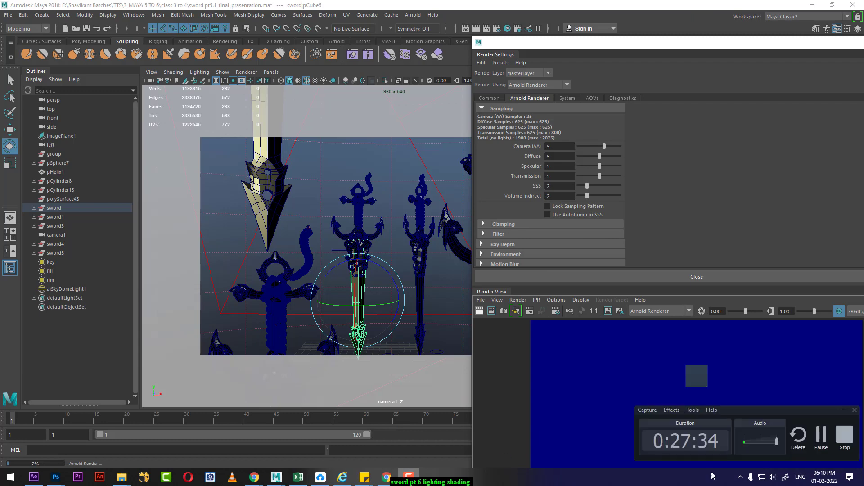